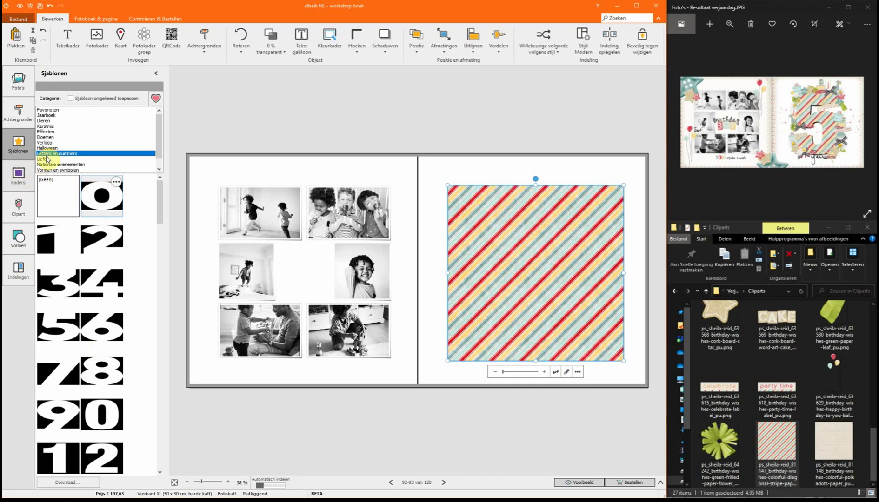
# Look through the available word templates in the Woorden category
pyautogui.click(159, 171)
pyautogui.click(158, 171)
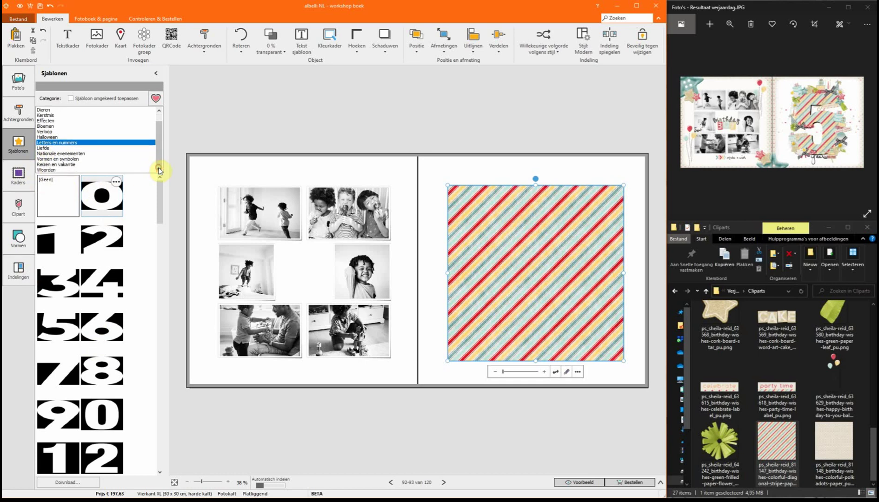
pyautogui.click(52, 170)
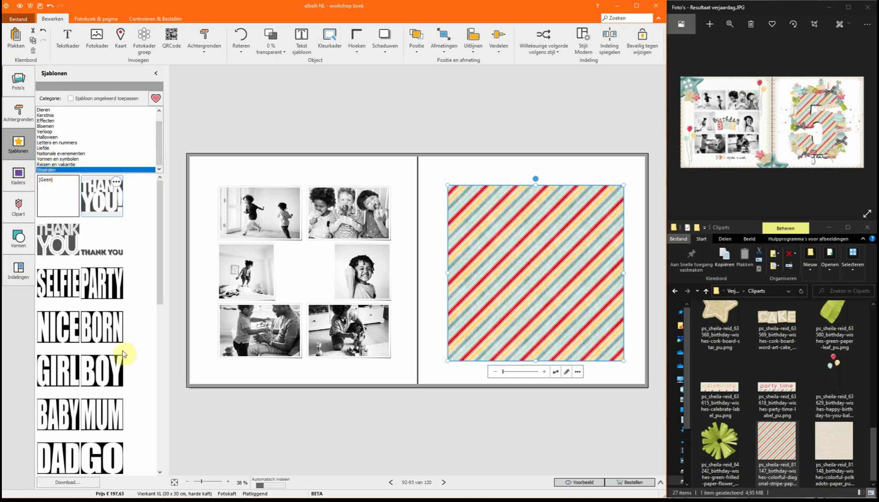
pyautogui.scroll(-5, 162, 291)
pyautogui.scroll(3, 161, 265)
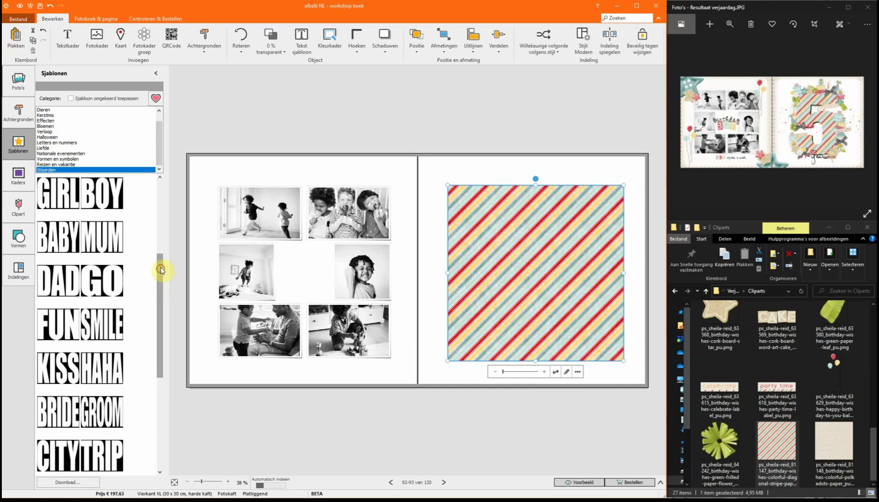
pyautogui.scroll(-2, 155, 314)
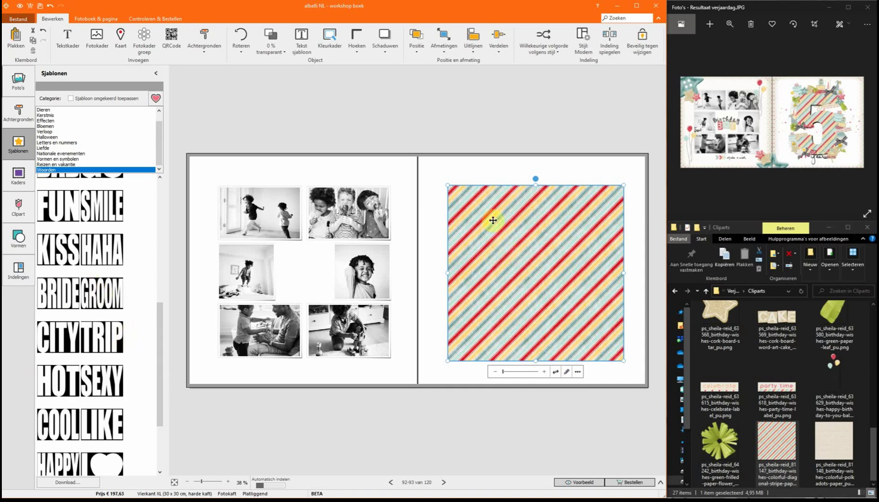
# Try a Tahoma text template reading "Hallo" on the striped paper and remove that template again
pyautogui.click(302, 40)
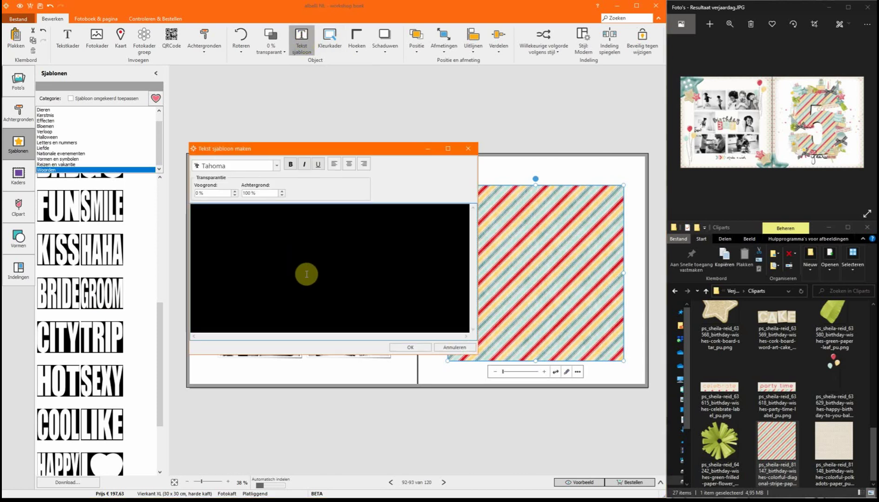
pyautogui.click(307, 275)
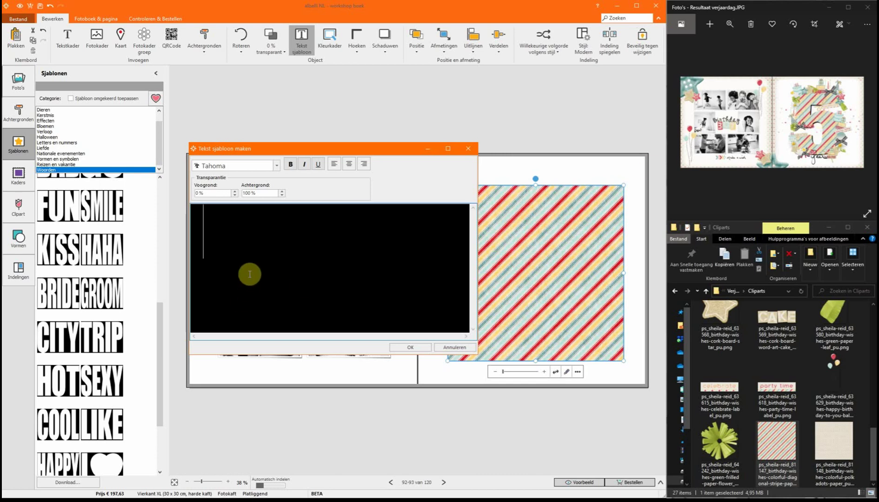
pyautogui.write('Hallo')
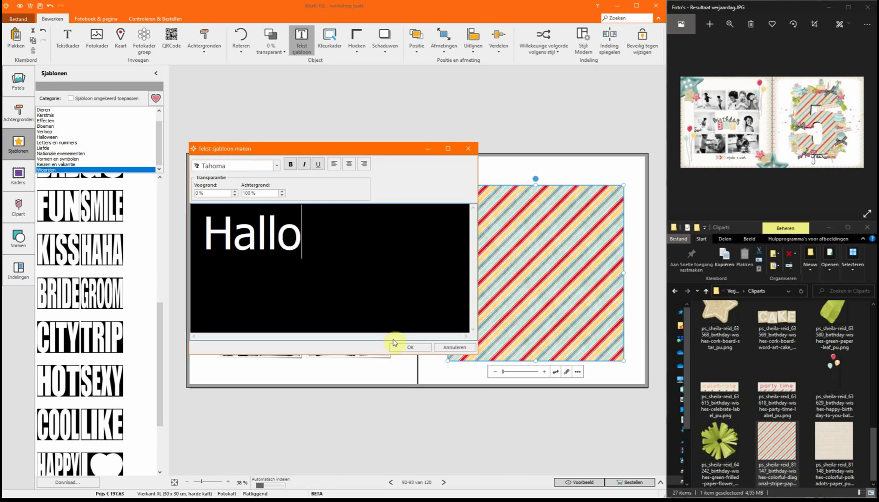
pyautogui.click(410, 347)
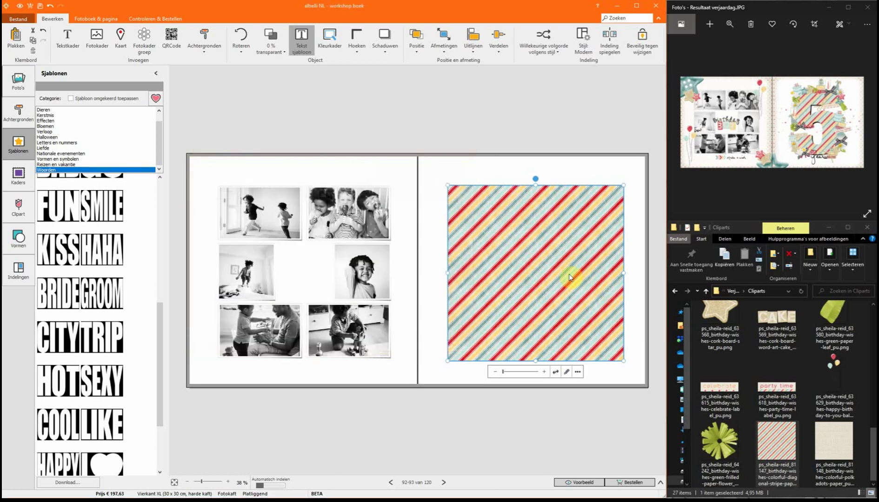
pyautogui.click(552, 280)
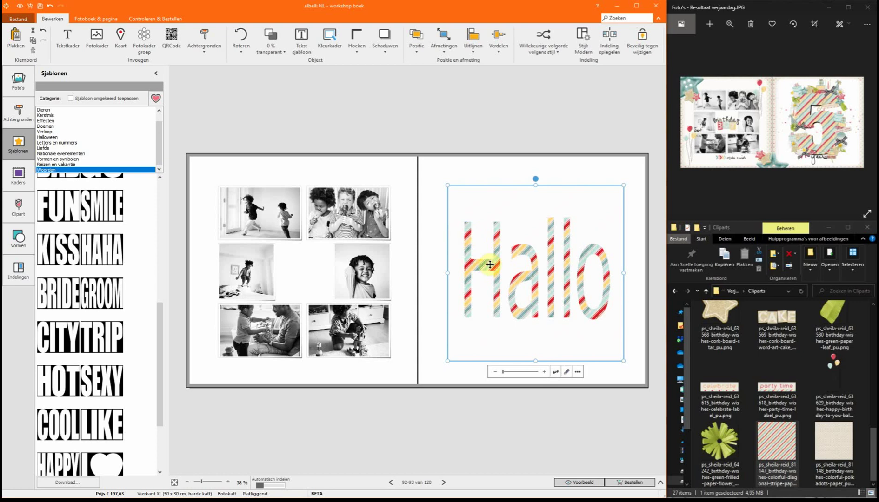
pyautogui.rightClick(493, 237)
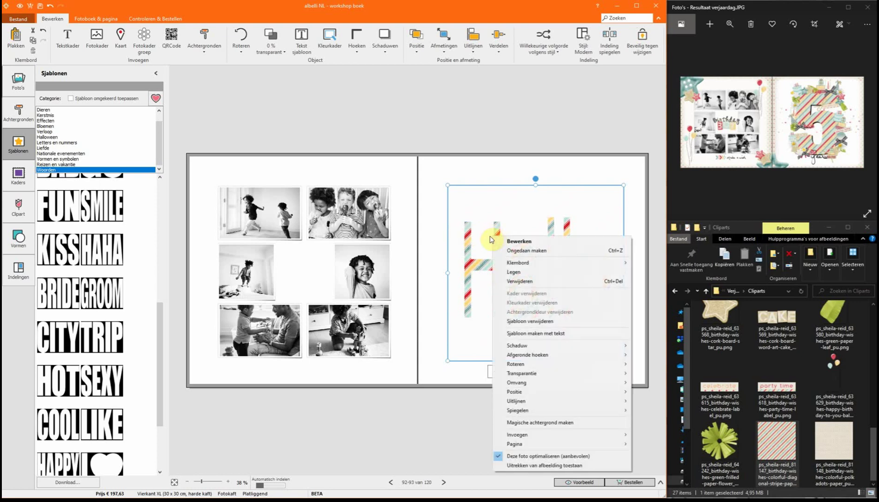
pyautogui.click(534, 321)
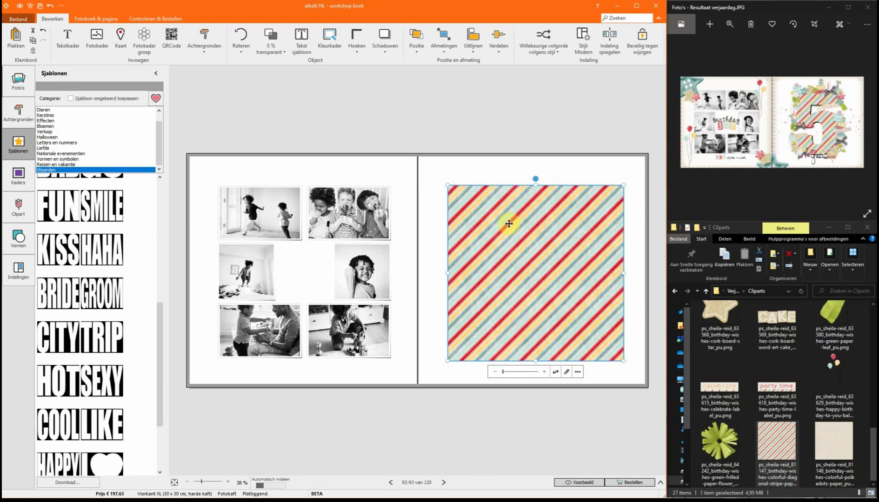
# Apply the bold number 5 template from the Letters en nummers category to the striped paper
pyautogui.click(57, 143)
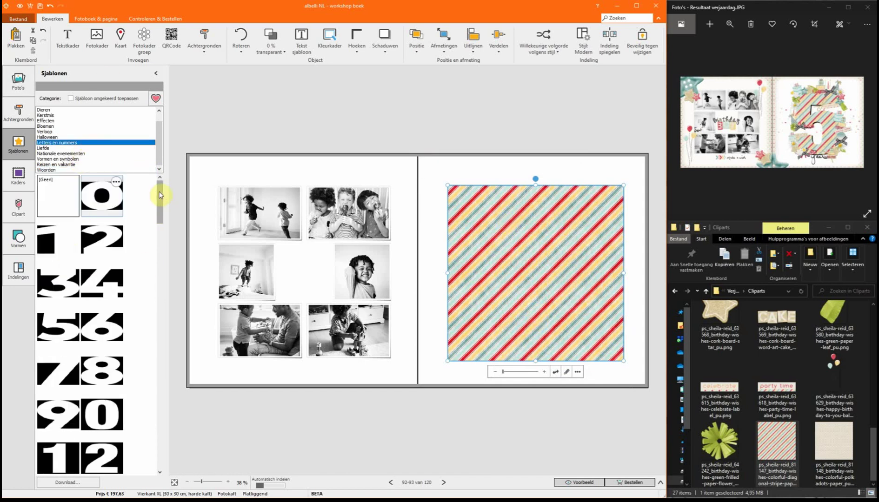
pyautogui.moveTo(159, 194); pyautogui.dragTo(160, 222)
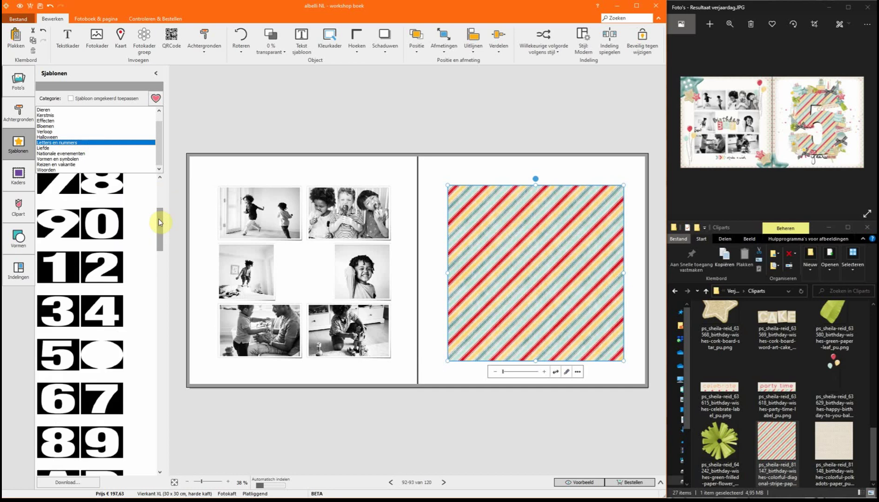
pyautogui.rightClick(56, 357)
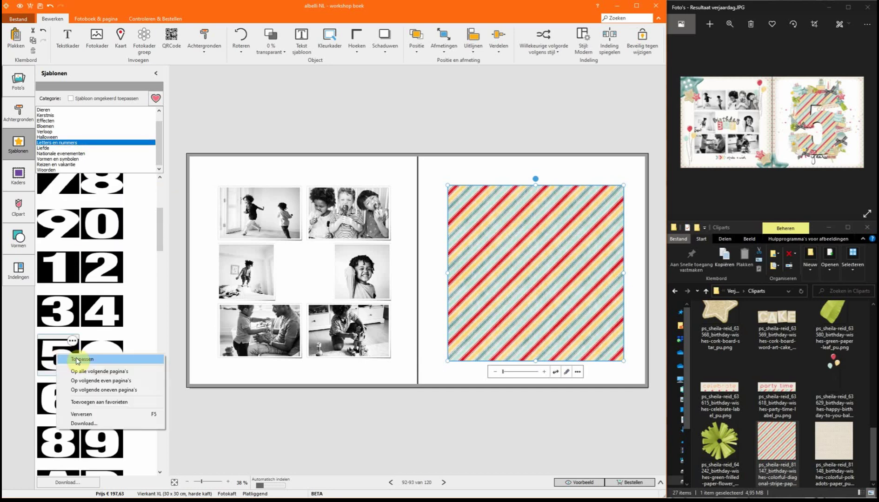
pyautogui.click(78, 361)
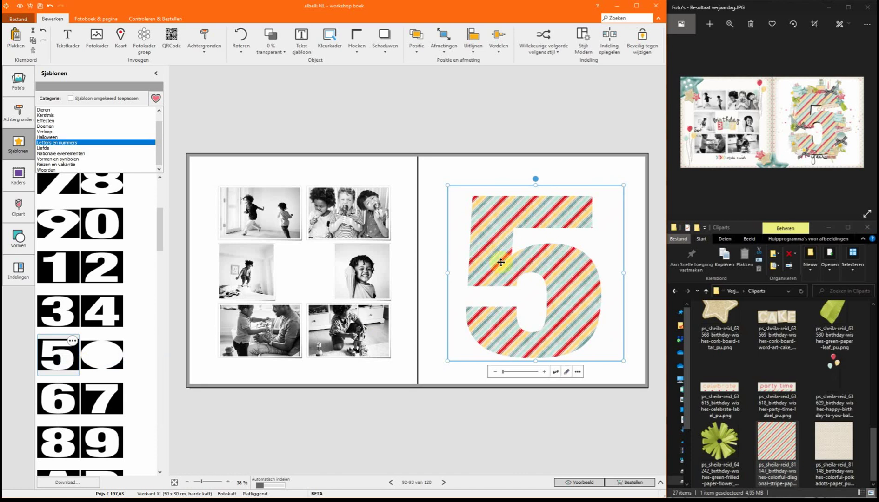
# Narrow the striped 5 to about 21 cm wide and center it horizontally on the right page
pyautogui.moveTo(558, 276); pyautogui.dragTo(554, 274)
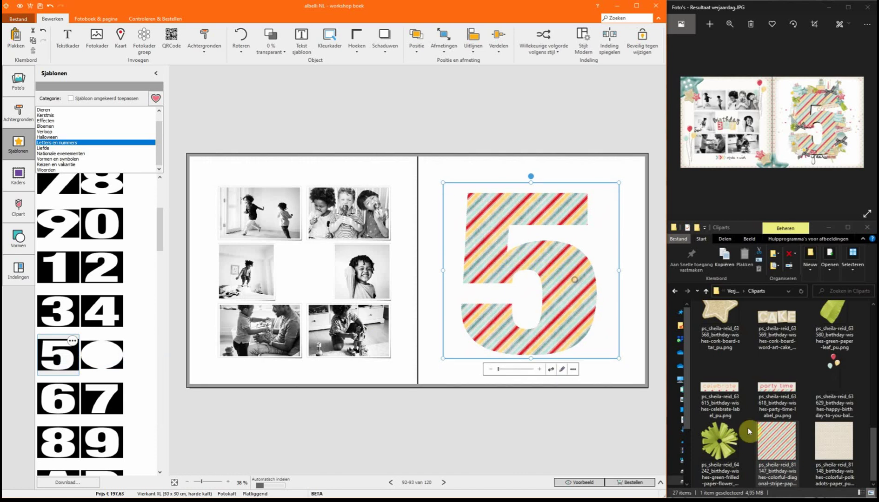
pyautogui.click(758, 438)
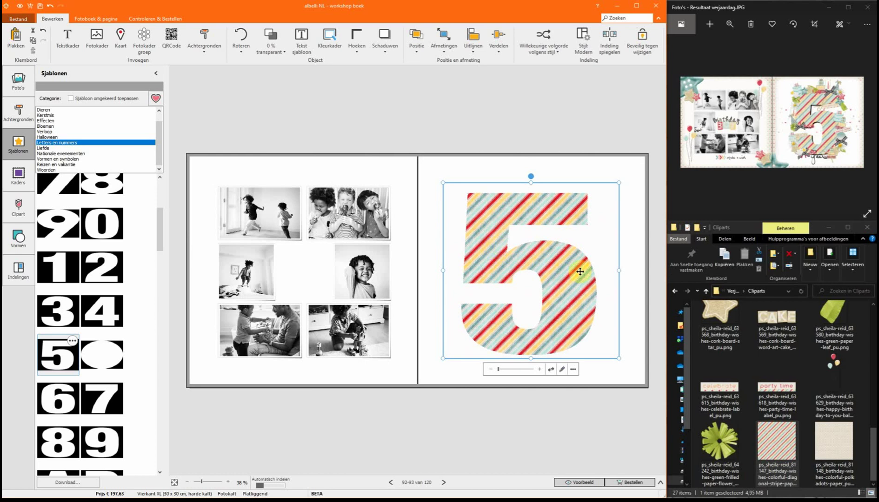
pyautogui.moveTo(619, 271)
pyautogui.mouseDown()
pyautogui.moveTo(559, 273)
pyautogui.moveTo(603, 273)
pyautogui.mouseUp()
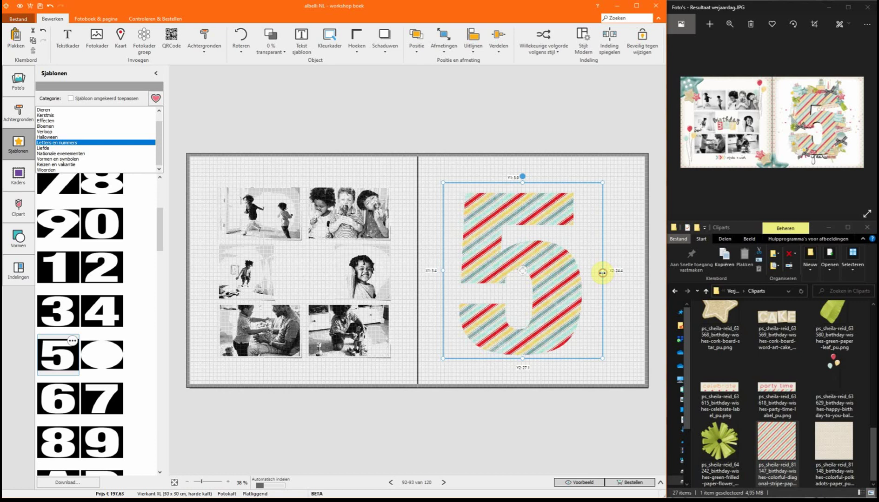
pyautogui.moveTo(546, 271); pyautogui.dragTo(579, 271)
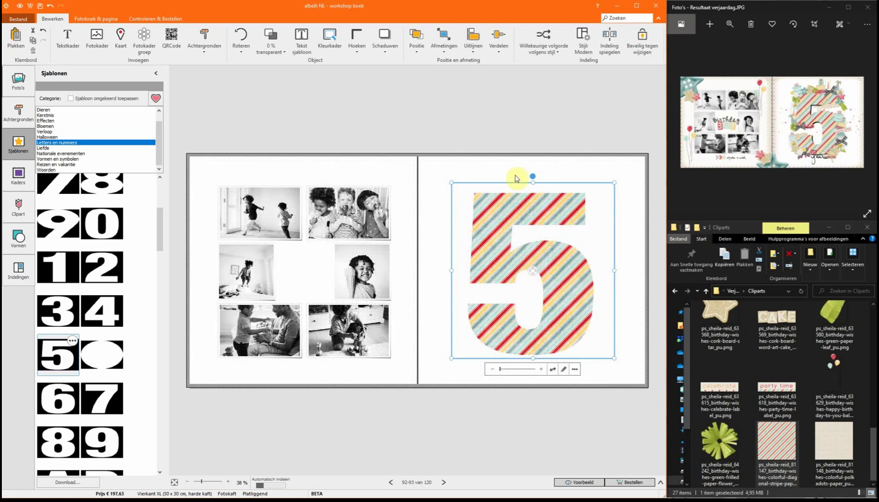
pyautogui.click(636, 276)
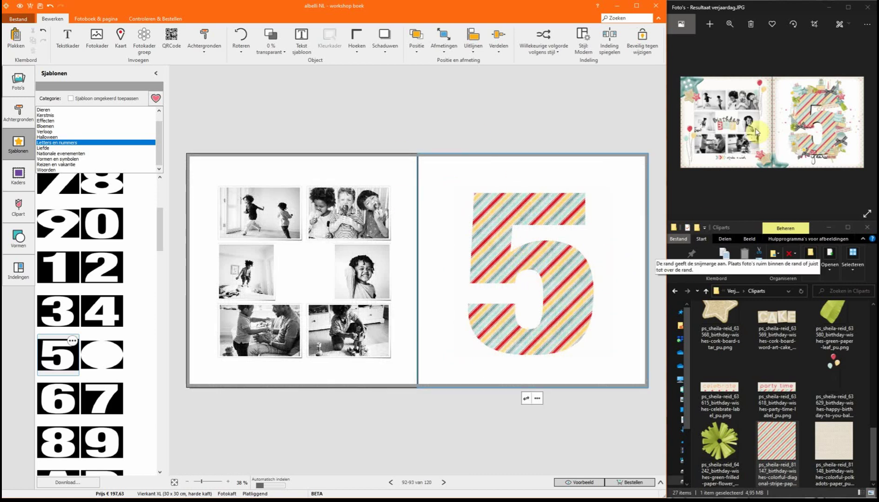
# Add the Schaduw rechtsonder shadow to the striped 5
pyautogui.click(542, 281)
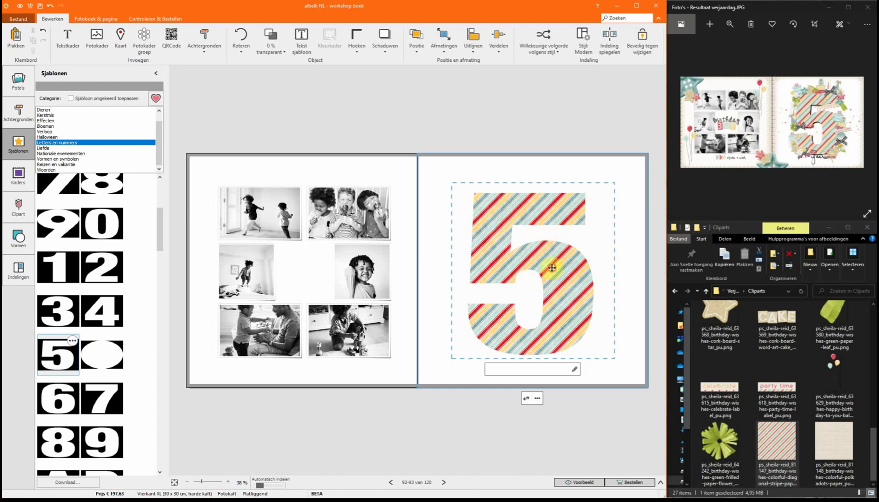
pyautogui.click(397, 50)
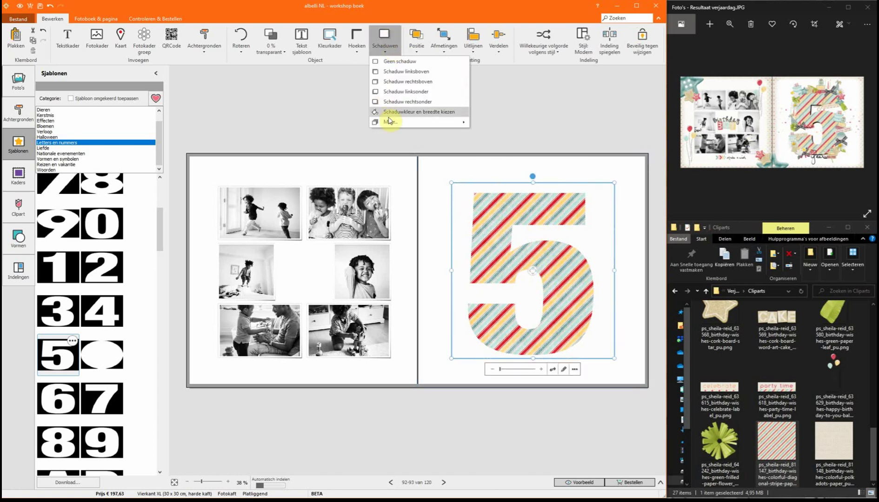
pyautogui.click(406, 102)
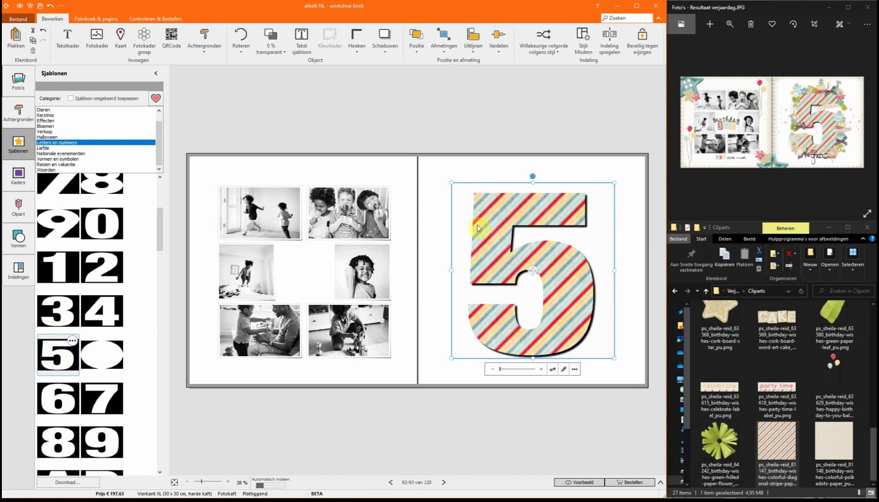
# Reduce the width of the black shadow on the striped 5 by two steps and apply it
pyautogui.click(385, 42)
pyautogui.click(417, 112)
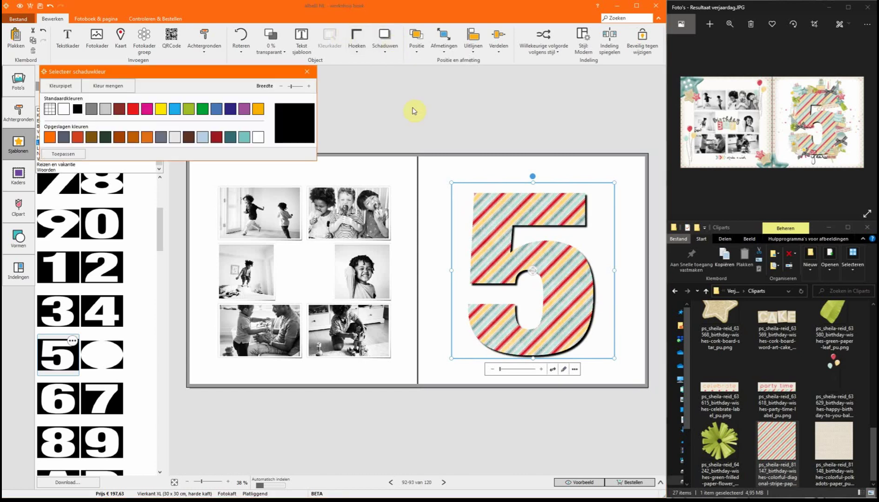
pyautogui.click(281, 86)
pyautogui.click(281, 86)
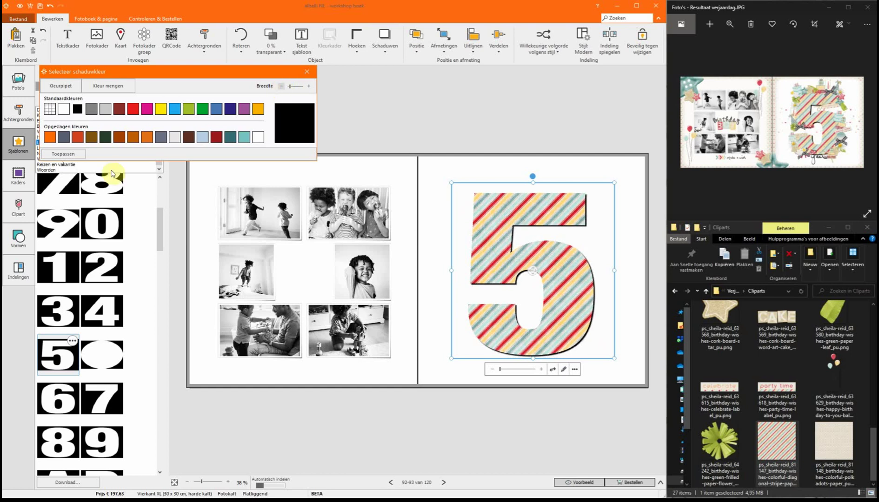
pyautogui.click(64, 154)
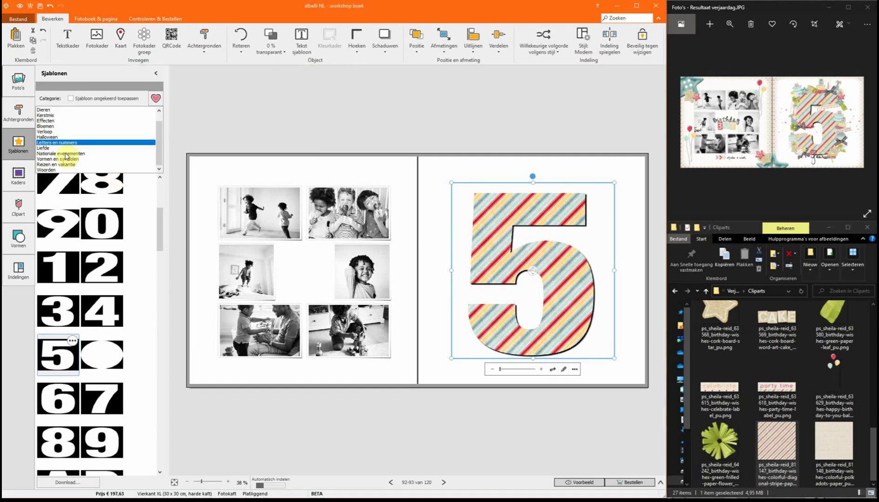
pyautogui.click(506, 173)
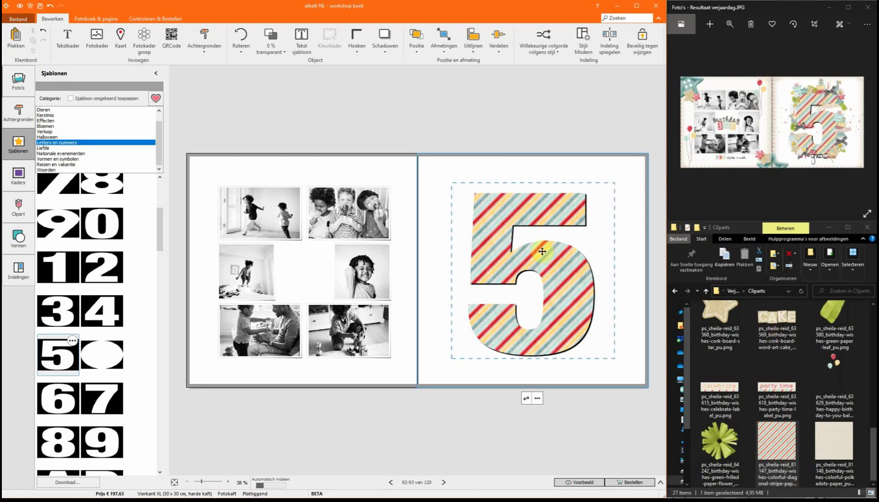
# Place the colorful polka-dot paper on both pages and set the left copy as the left page's background
pyautogui.moveTo(834, 454); pyautogui.dragTo(350, 257)
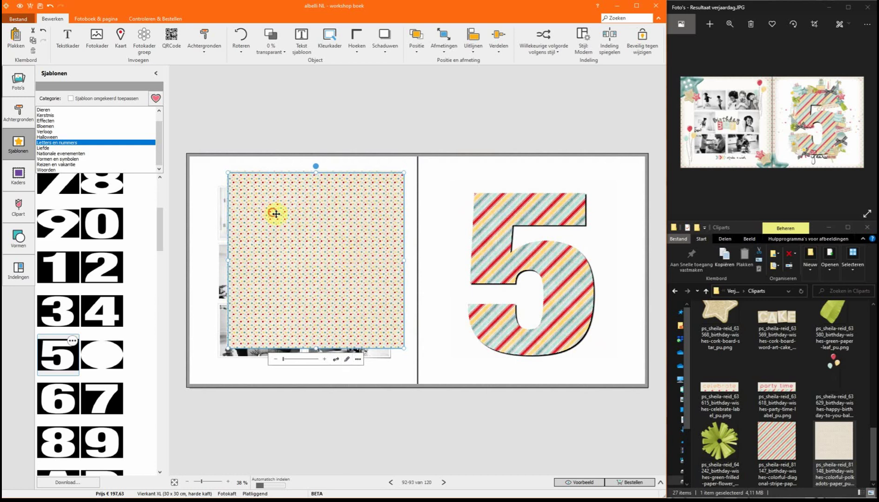
pyautogui.moveTo(275, 214); pyautogui.dragTo(480, 215)
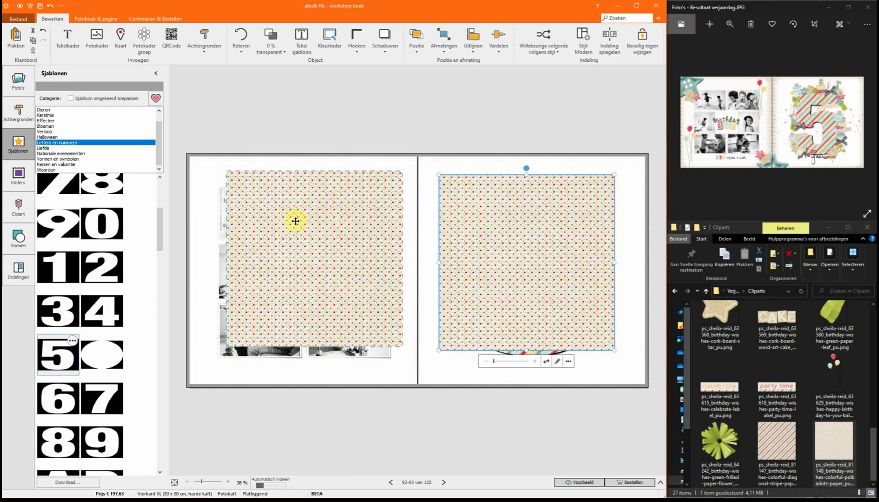
pyautogui.rightClick(297, 209)
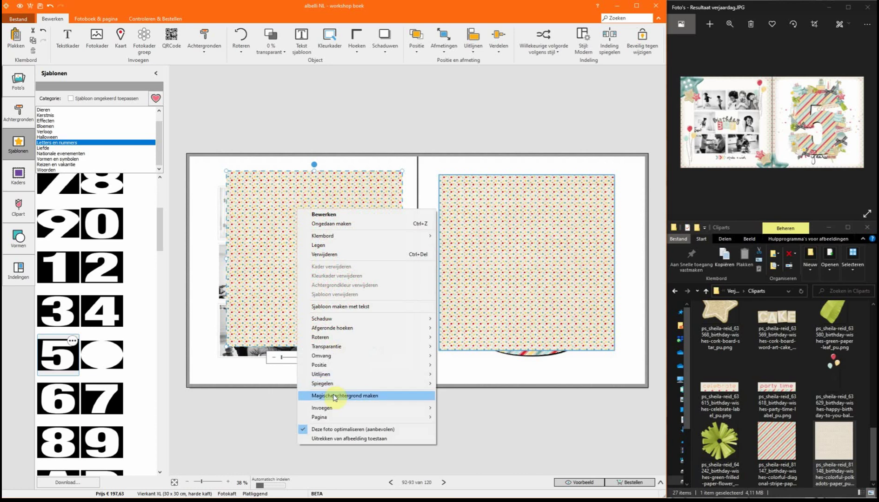
pyautogui.moveTo(334, 366)
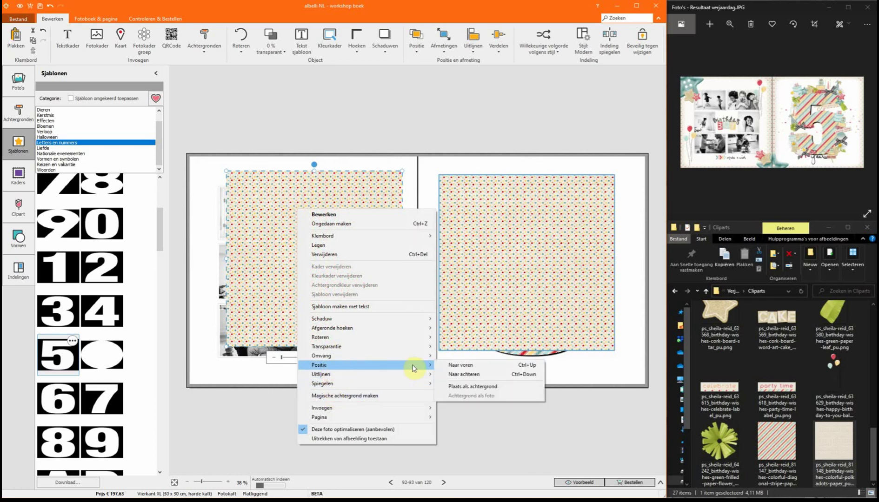
pyautogui.click(473, 388)
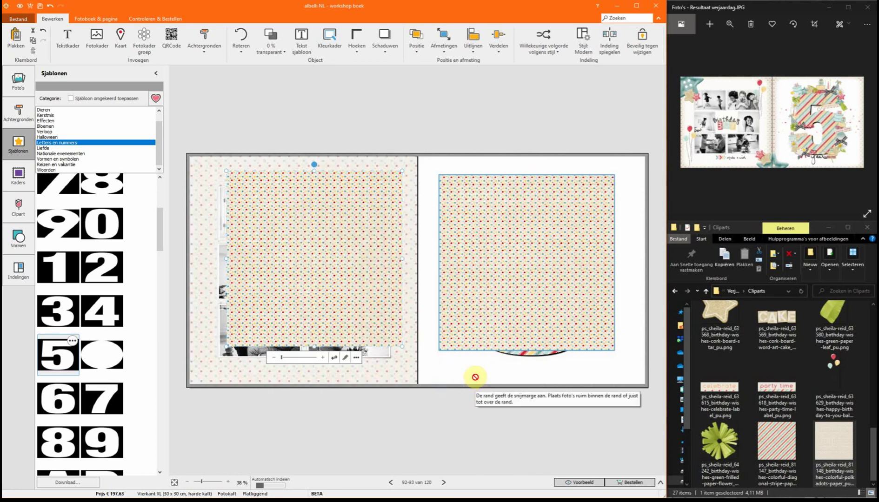
# Set the polka-dot paper on the right page as that page's background
pyautogui.moveTo(336, 196); pyautogui.dragTo(548, 215)
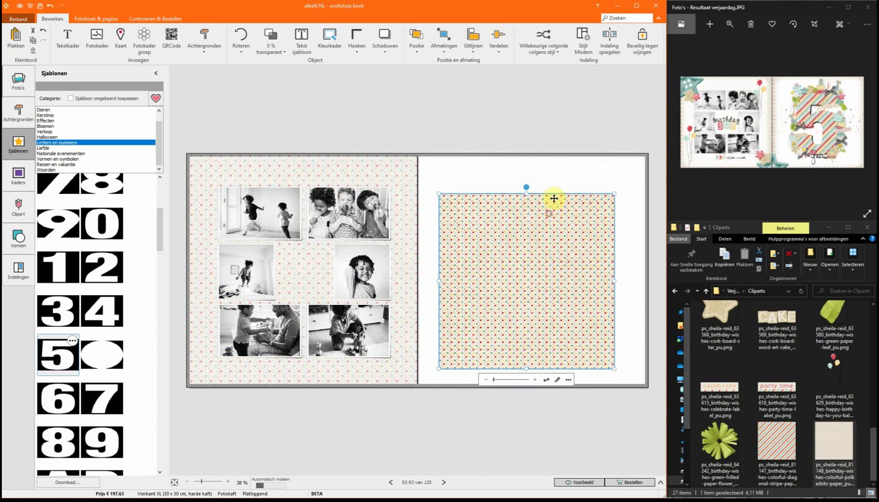
pyautogui.rightClick(513, 234)
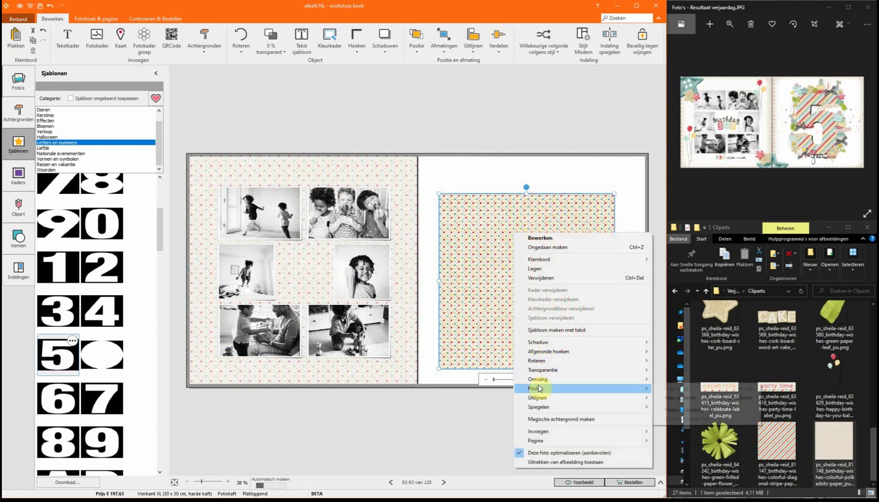
pyautogui.click(669, 405)
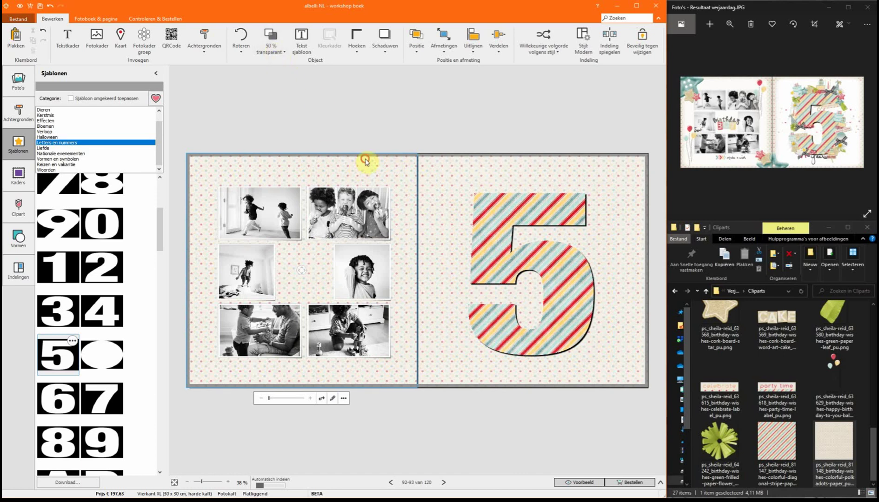
# Set the transparency of the polka-dot backgrounds on both the left and right pages to 0%
pyautogui.click(270, 44)
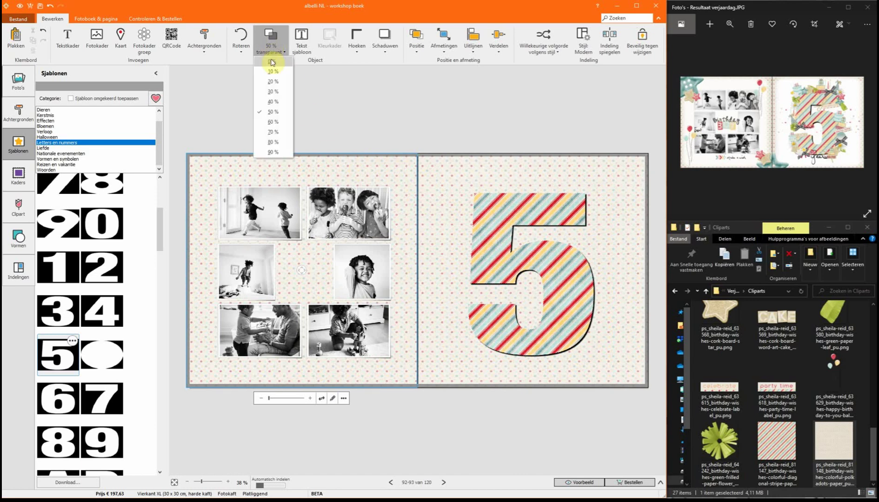
pyautogui.click(270, 59)
pyautogui.click(446, 168)
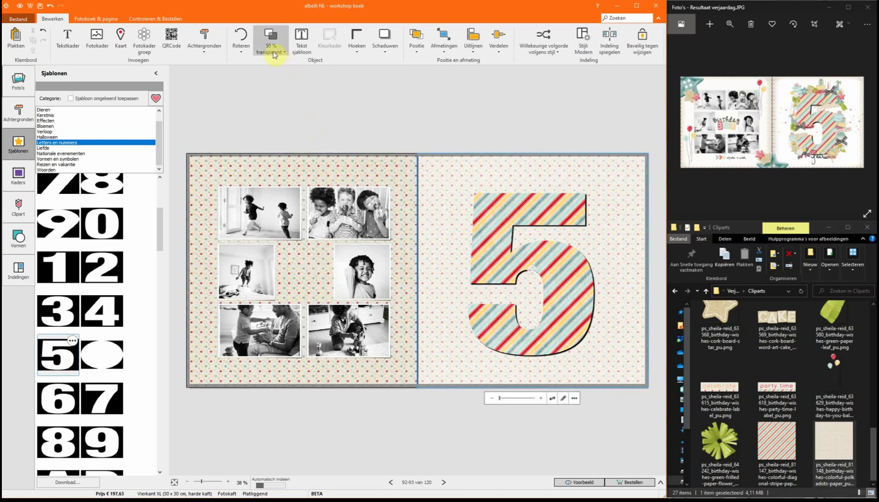
pyautogui.click(270, 44)
pyautogui.click(279, 64)
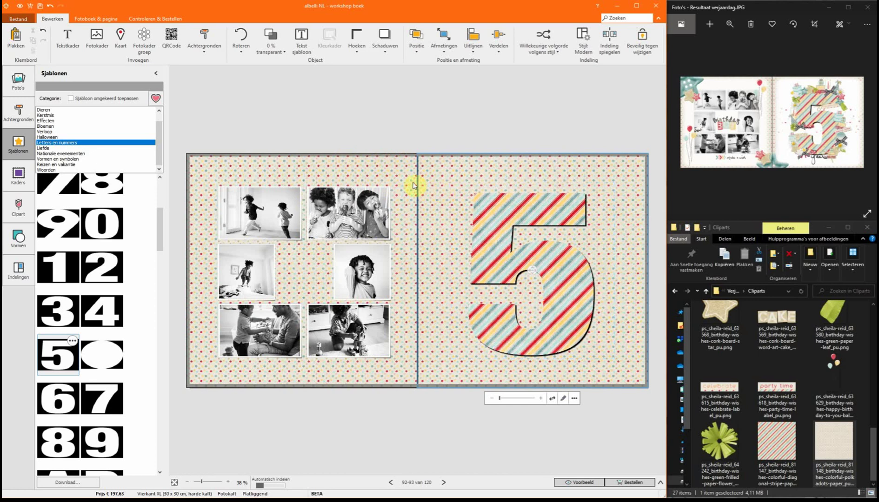
# Apply the rough-edged frame template from the Effecten category, inverted, to the left page's polka-dot background
pyautogui.click(344, 169)
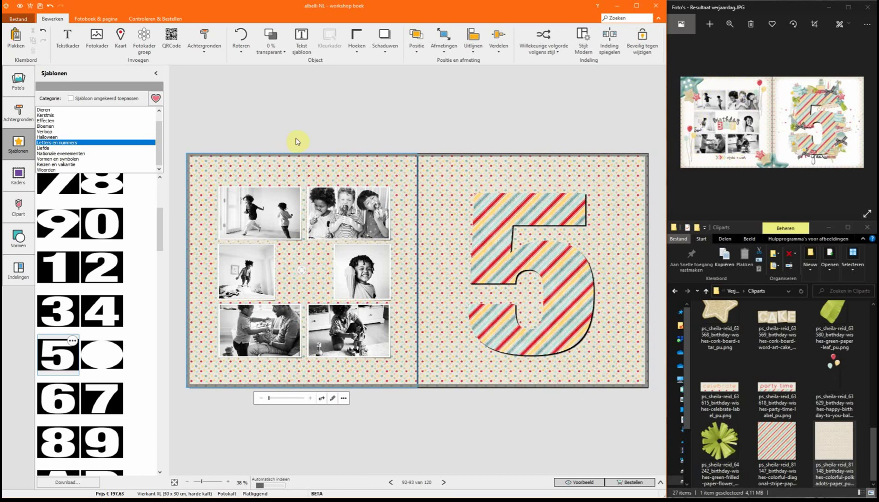
pyautogui.click(50, 121)
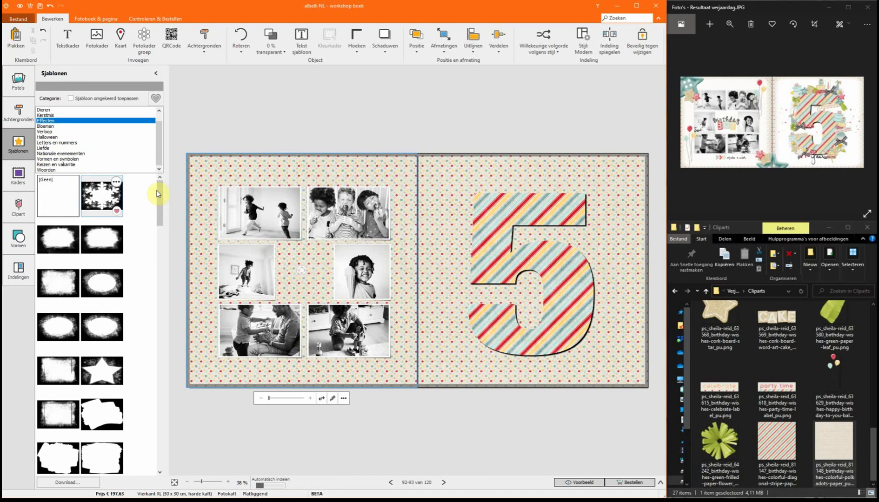
pyautogui.moveTo(159, 190); pyautogui.dragTo(162, 235)
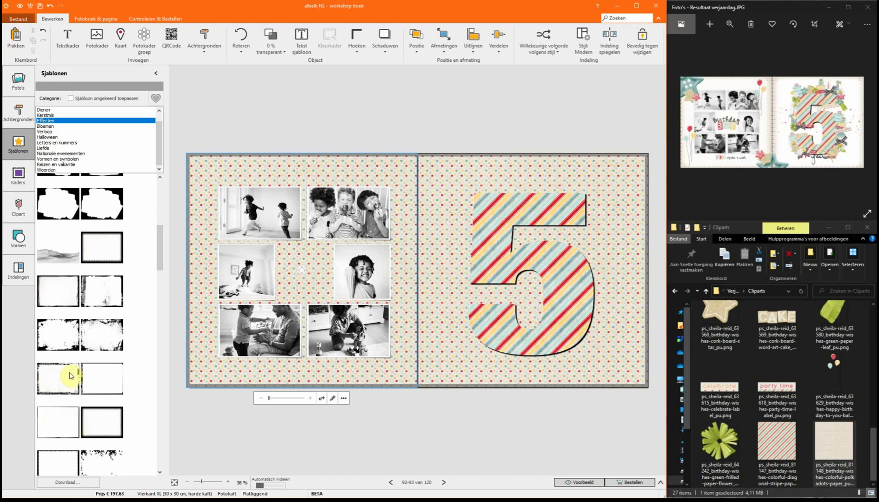
pyautogui.click(45, 289)
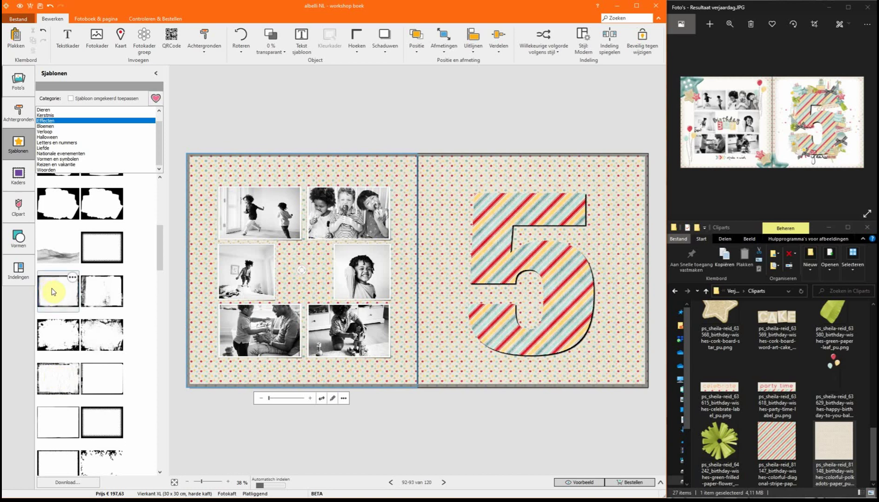
pyautogui.doubleClick(52, 291)
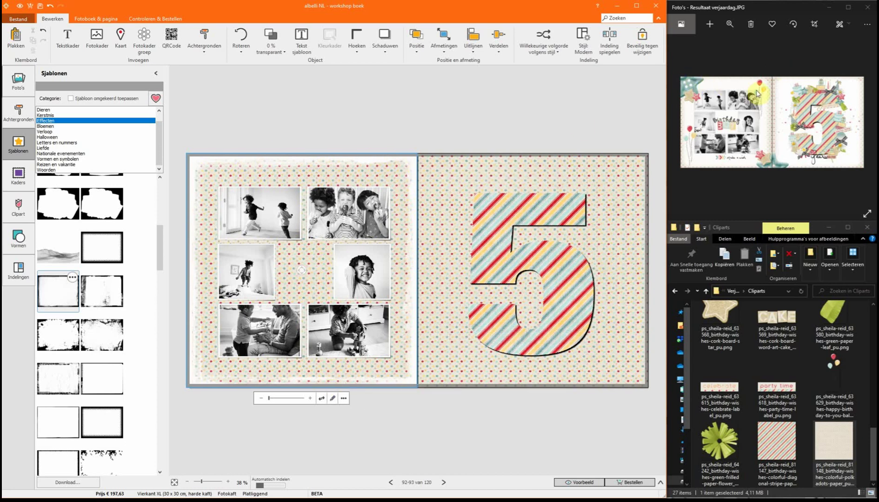
pyautogui.click(70, 98)
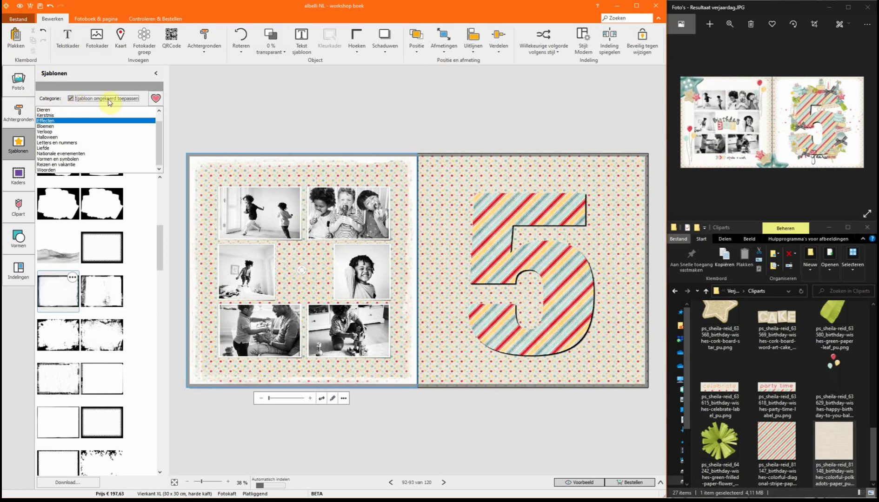
pyautogui.click(52, 291)
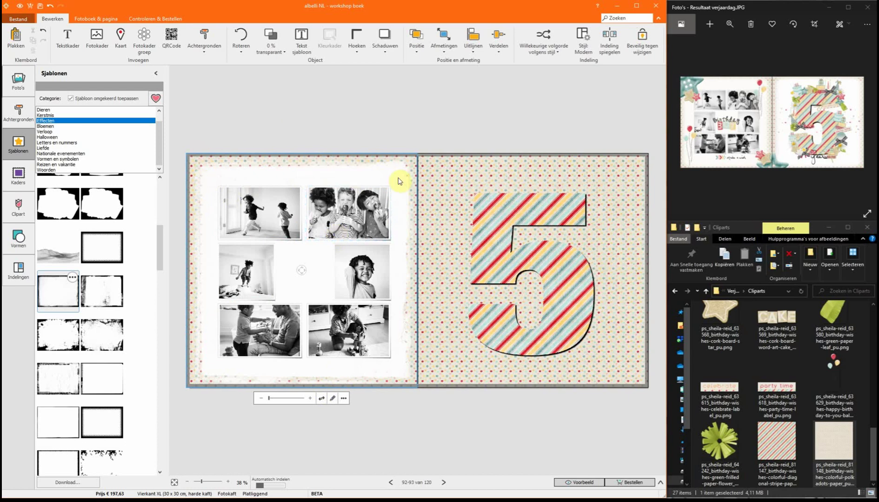
# Apply the same inverted rough-edged template to the right page's polka-dot background
pyautogui.click(458, 173)
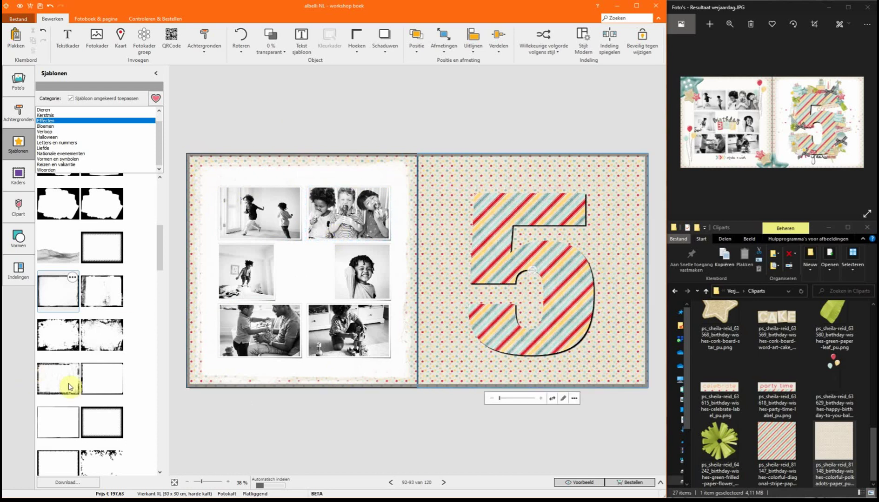
pyautogui.click(63, 298)
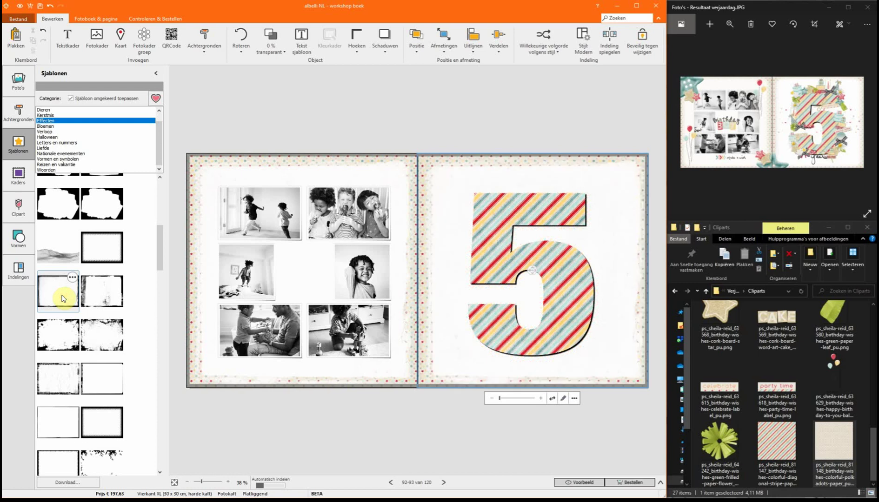
pyautogui.click(591, 250)
pyautogui.click(631, 248)
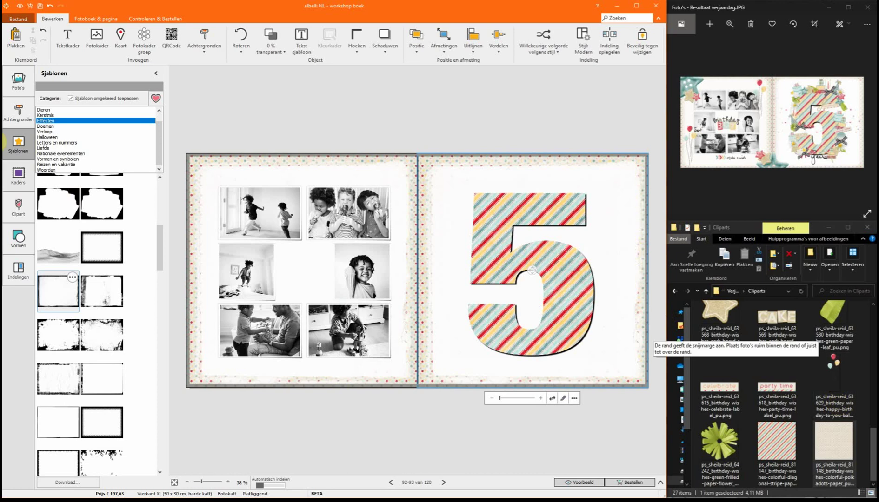
# Insert the teal button star from the Cliparts folder as a new object and place it over the left page's upper-left corner
pyautogui.click(24, 89)
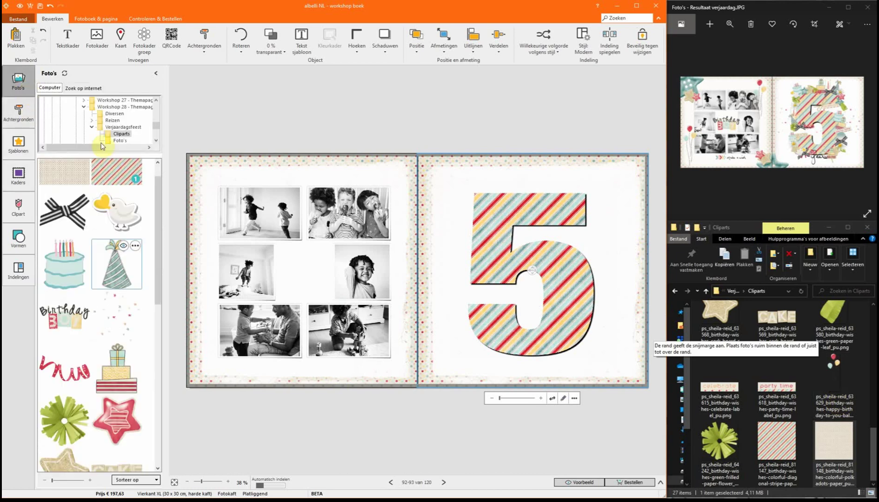
pyautogui.moveTo(158, 185); pyautogui.dragTo(158, 310)
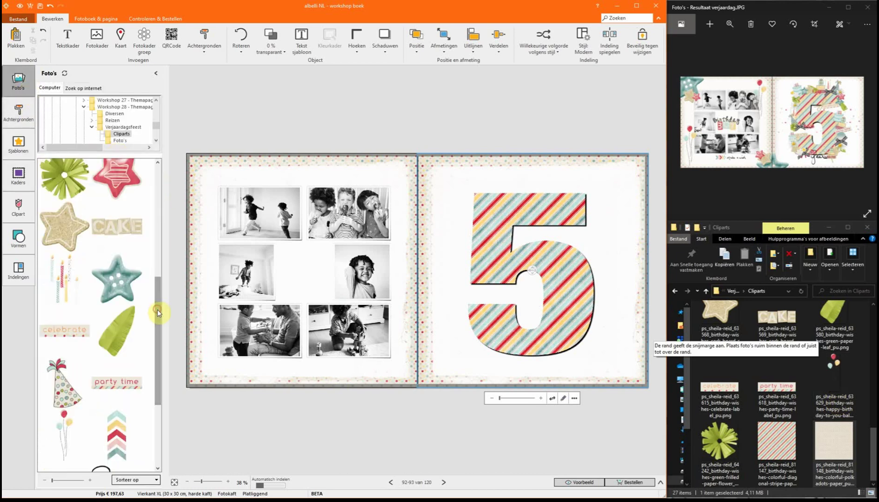
pyautogui.click(120, 284)
pyautogui.moveTo(114, 271); pyautogui.dragTo(550, 255)
pyautogui.moveTo(510, 233); pyautogui.dragTo(488, 234)
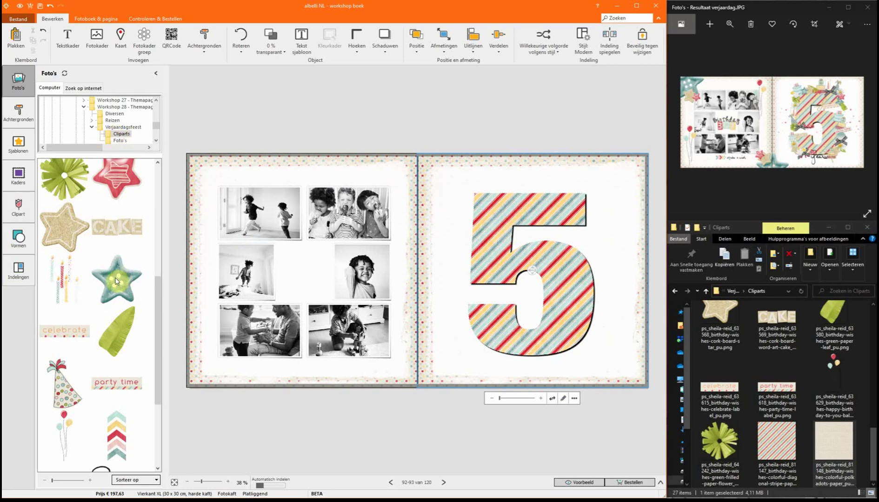
pyautogui.moveTo(111, 279)
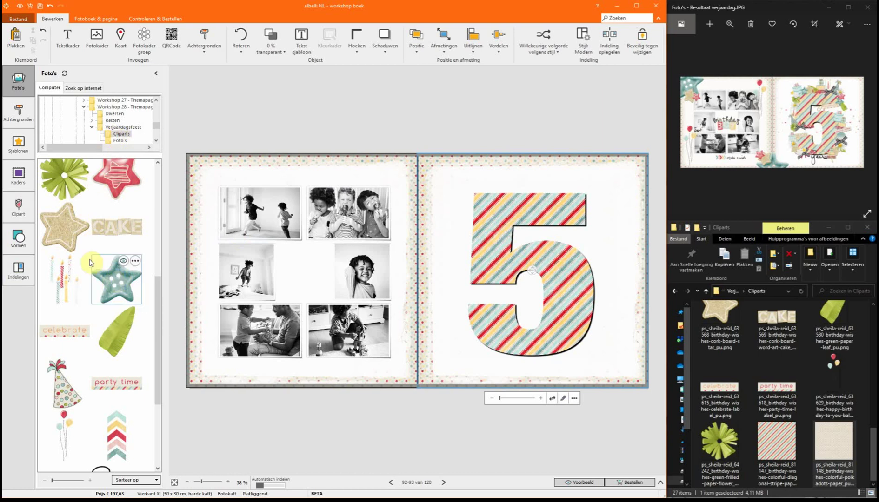
pyautogui.rightClick(110, 274)
pyautogui.click(149, 279)
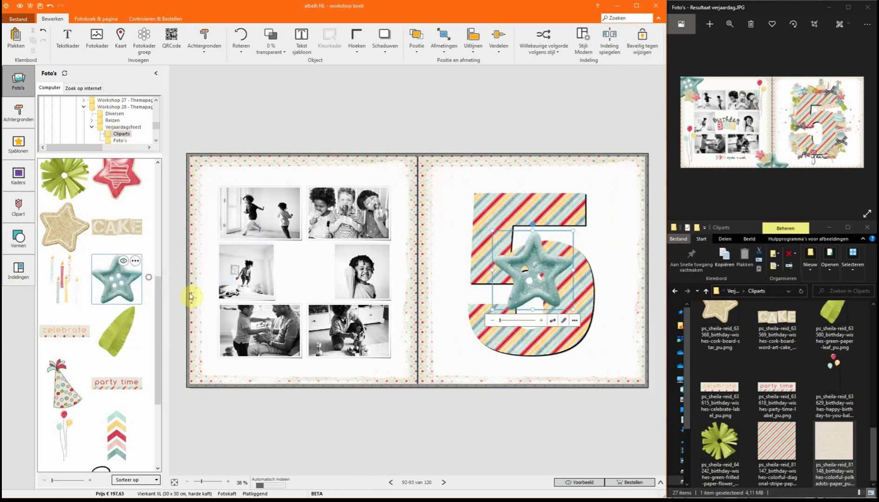
pyautogui.moveTo(464, 281); pyautogui.dragTo(192, 174)
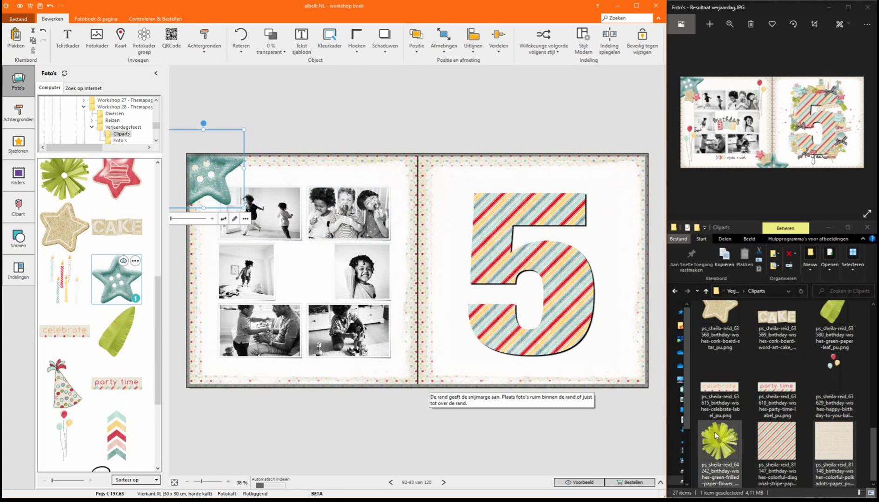
# Add the green frilled paper flower at the right page's upper-right corner and shift the teal star slightly inward
pyautogui.moveTo(725, 441); pyautogui.dragTo(624, 202)
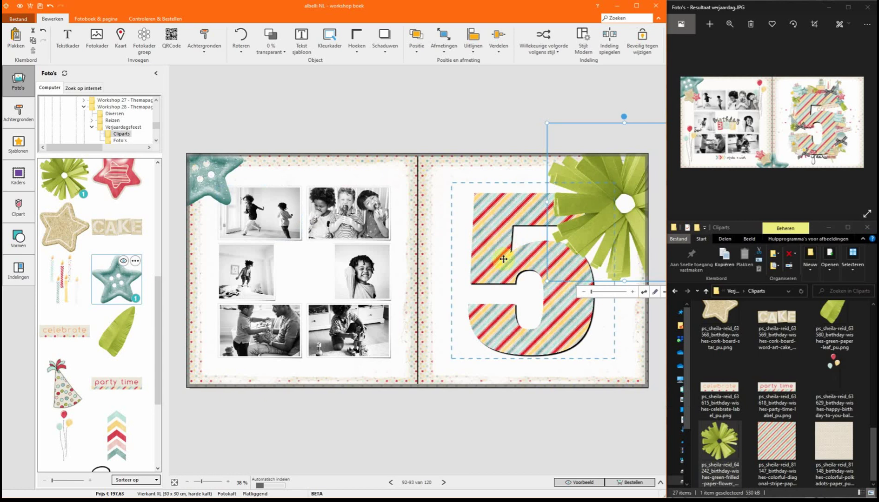
pyautogui.moveTo(204, 174); pyautogui.dragTo(209, 179)
pyautogui.moveTo(272, 229); pyautogui.dragTo(258, 217)
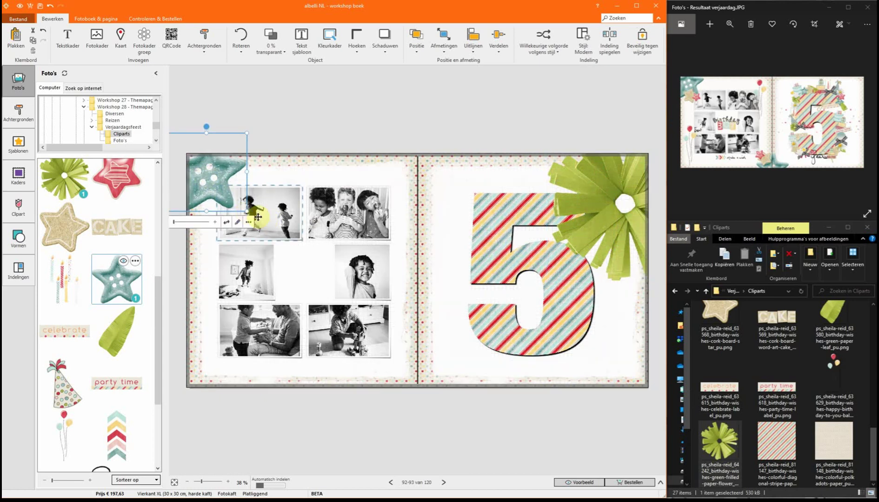
# Insert the cork-board star as a new object, shrink it and place it on the teal star's lower edge
pyautogui.rightClick(66, 224)
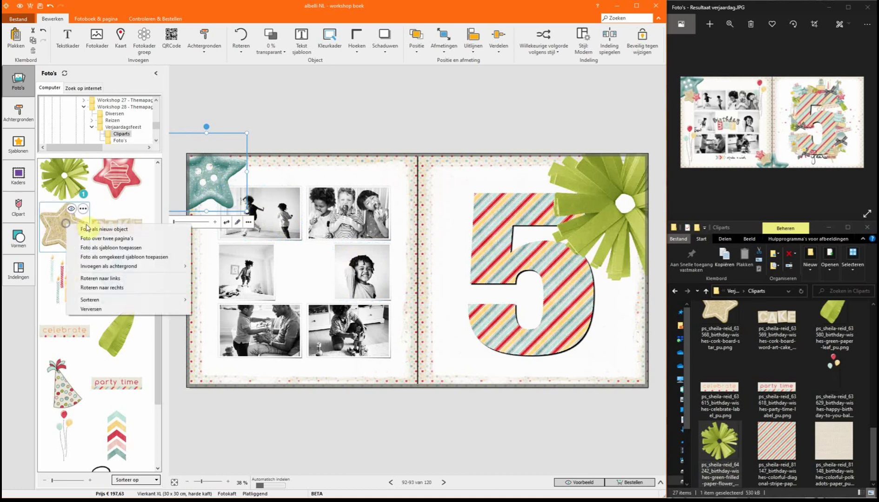
pyautogui.click(106, 229)
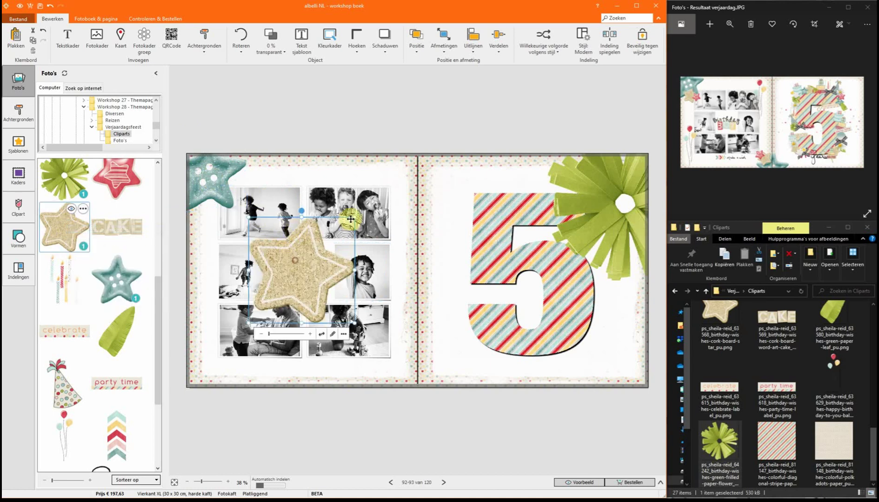
pyautogui.moveTo(354, 217); pyautogui.dragTo(198, 188)
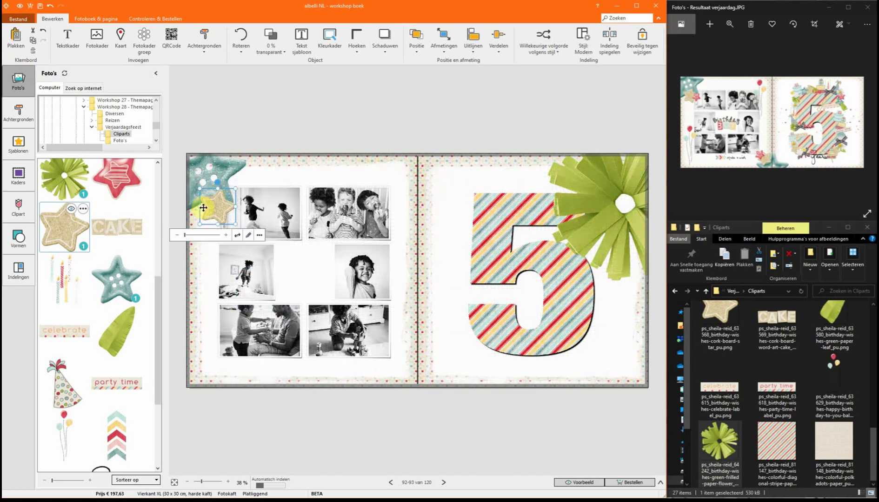
# Insert the red star as a new object, shrink it and place it beside the small cork star
pyautogui.rightClick(119, 188)
pyautogui.click(149, 189)
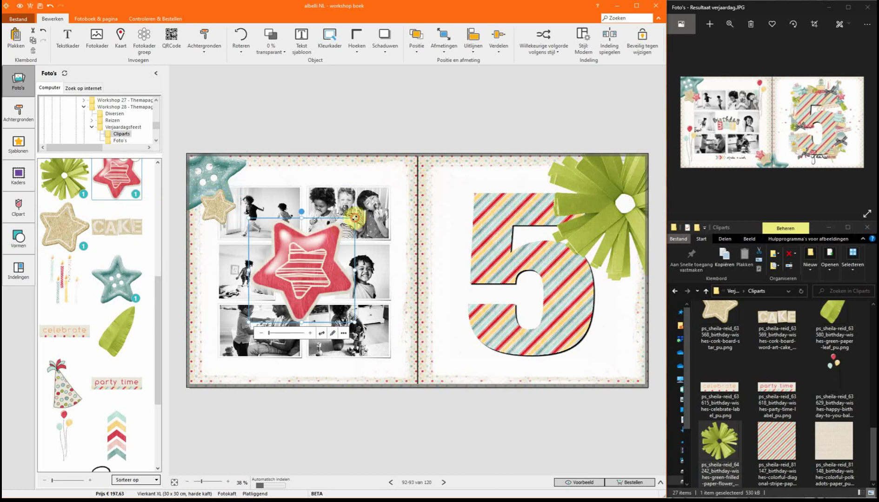
pyautogui.moveTo(355, 217); pyautogui.dragTo(200, 201)
pyautogui.moveTo(235, 220); pyautogui.dragTo(231, 212)
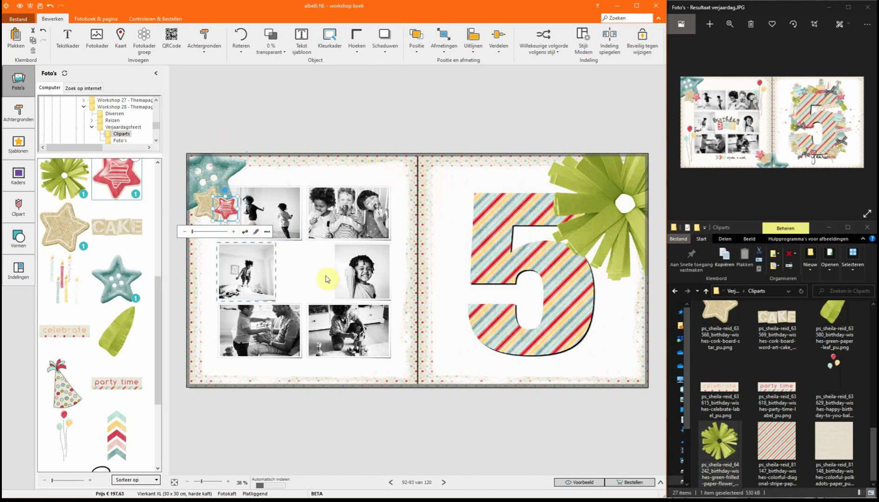
# Select the teal, cork and red stars together and duplicate them
pyautogui.click(201, 208)
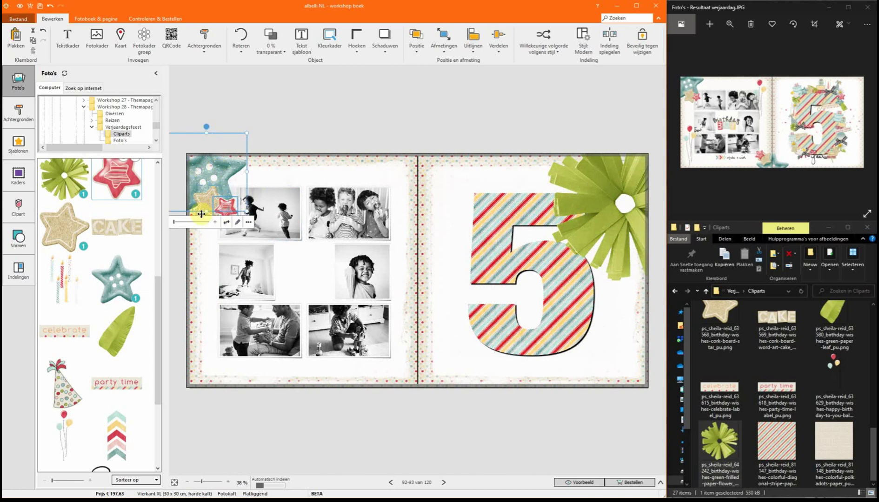
pyautogui.click(225, 214)
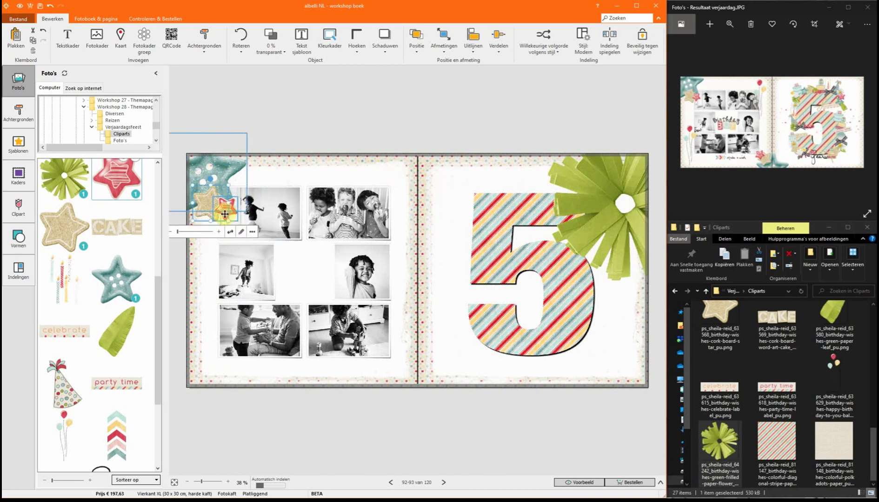
pyautogui.click(361, 251)
pyautogui.click(212, 176)
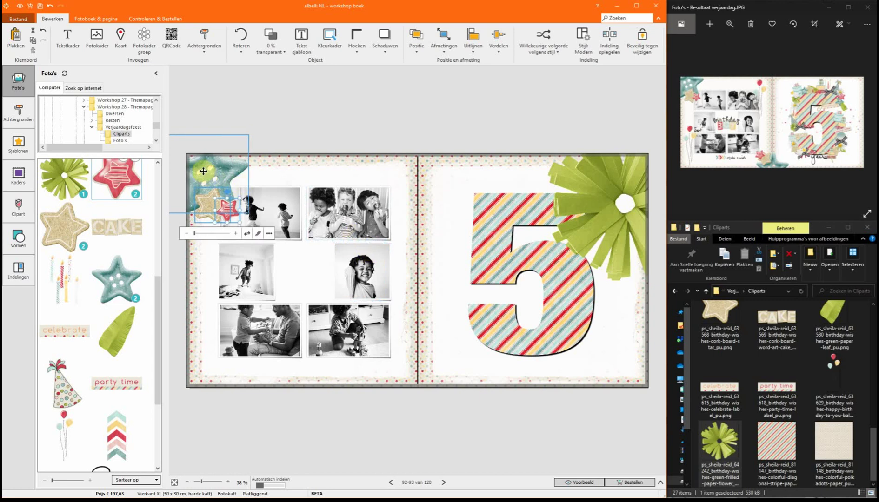
# Move the copied stars to the fold between the pages, then rotate the teal copy and position it over the bottom edge
pyautogui.moveTo(202, 170); pyautogui.dragTo(420, 302)
pyautogui.moveTo(423, 258); pyautogui.dragTo(381, 359)
pyautogui.moveTo(453, 365); pyautogui.dragTo(442, 375)
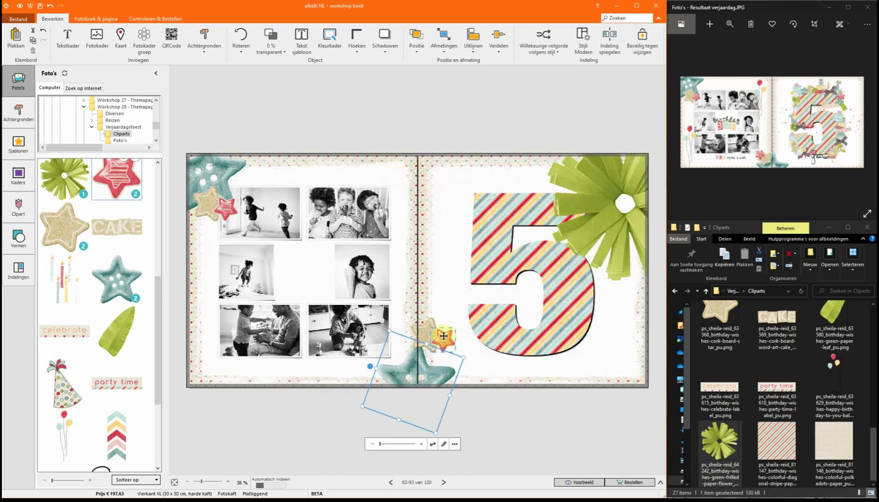
# Arrange the copied cork and red stars on the left part of the bottom teal star
pyautogui.moveTo(431, 327); pyautogui.dragTo(423, 351)
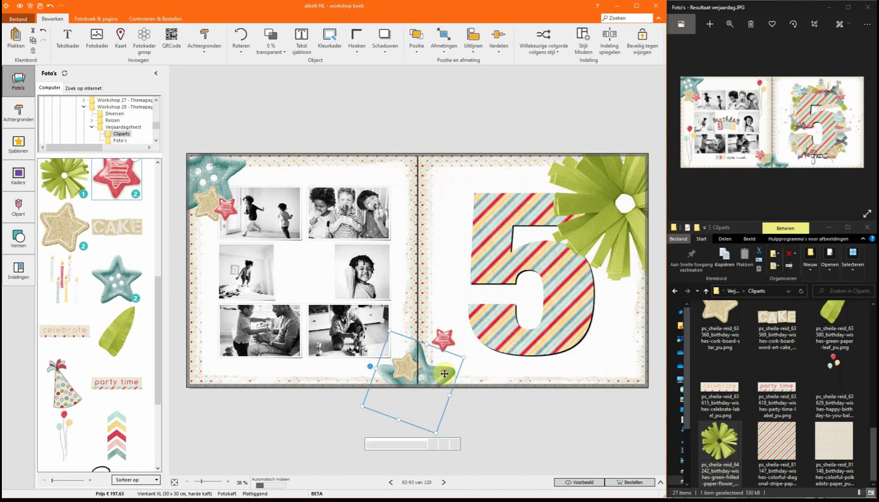
pyautogui.click(444, 372)
pyautogui.click(410, 362)
pyautogui.moveTo(411, 362); pyautogui.dragTo(395, 357)
pyautogui.click(445, 342)
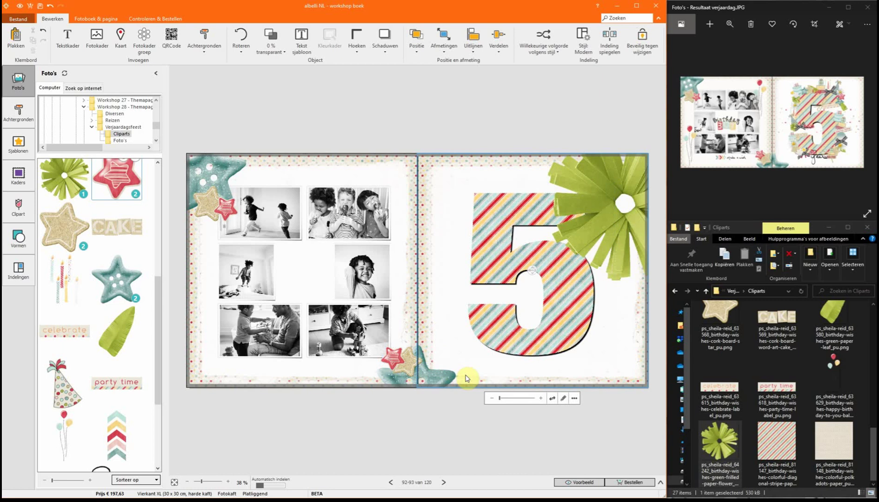
# Fine-tune the rotation of the bottom cork star and the position of the red star beside it
pyautogui.click(419, 373)
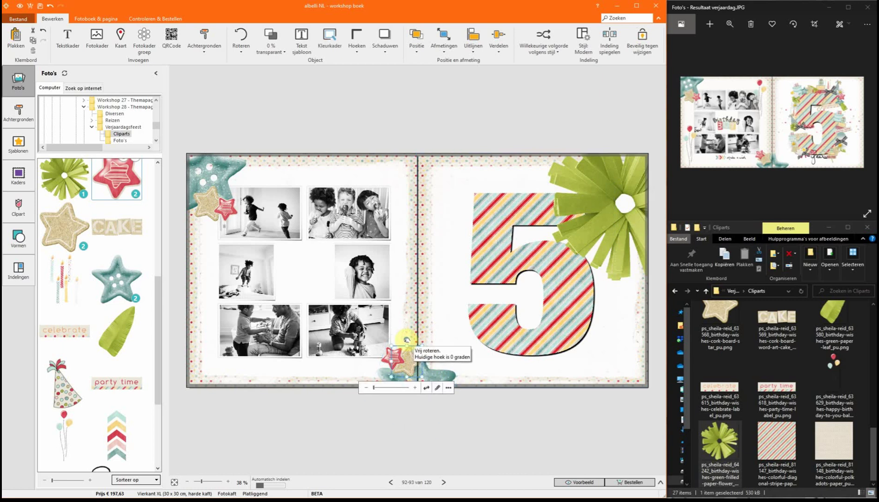
pyautogui.moveTo(407, 340); pyautogui.dragTo(391, 357)
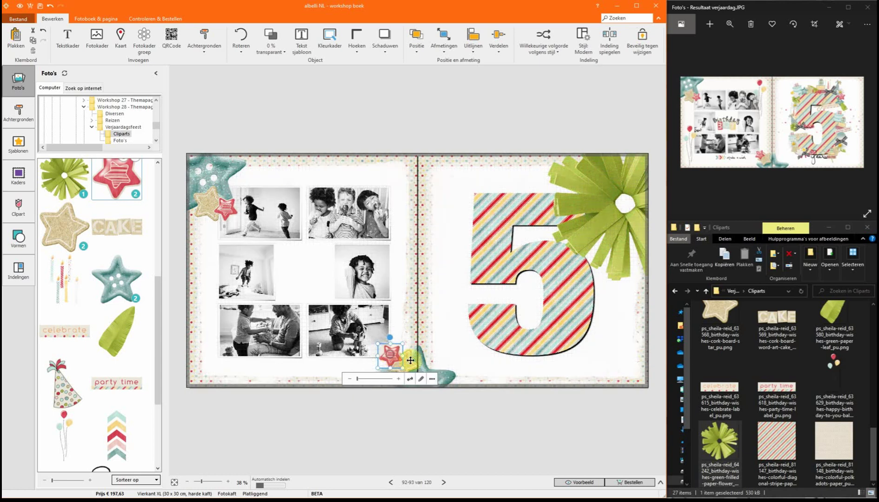
pyautogui.click(496, 372)
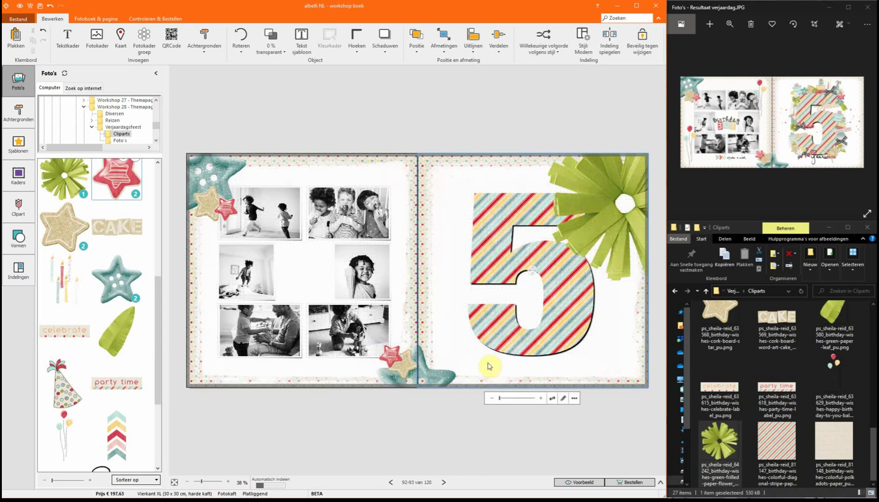
# Slightly adjust the tilt of the red star at the left end of the bottom star cluster
pyautogui.click(405, 347)
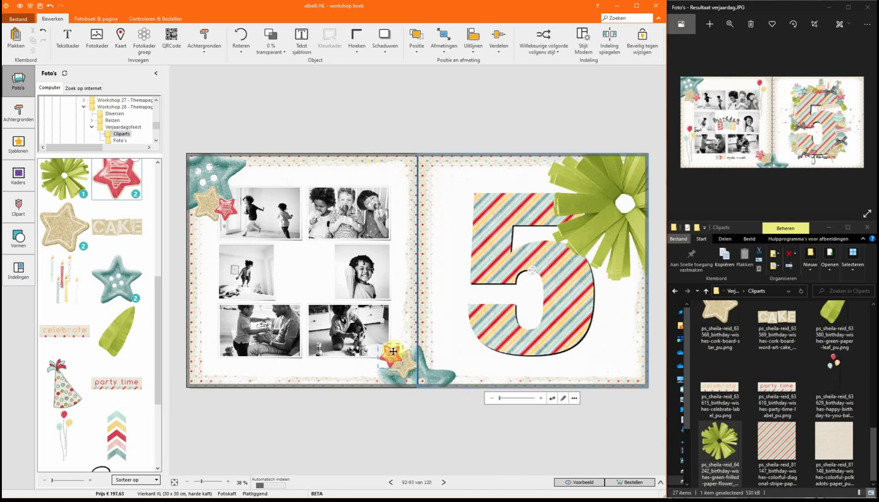
pyautogui.click(393, 352)
pyautogui.moveTo(390, 338); pyautogui.dragTo(395, 339)
pyautogui.click(491, 371)
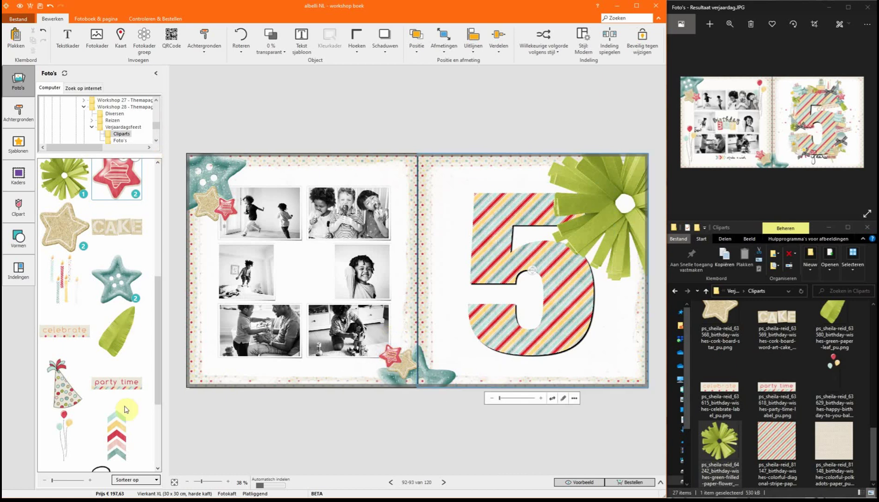
# Add the balloons clipart, shrink it beside the lower-left photo, and place a copy at the left page's upper-right photo
pyautogui.rightClick(68, 427)
pyautogui.click(106, 431)
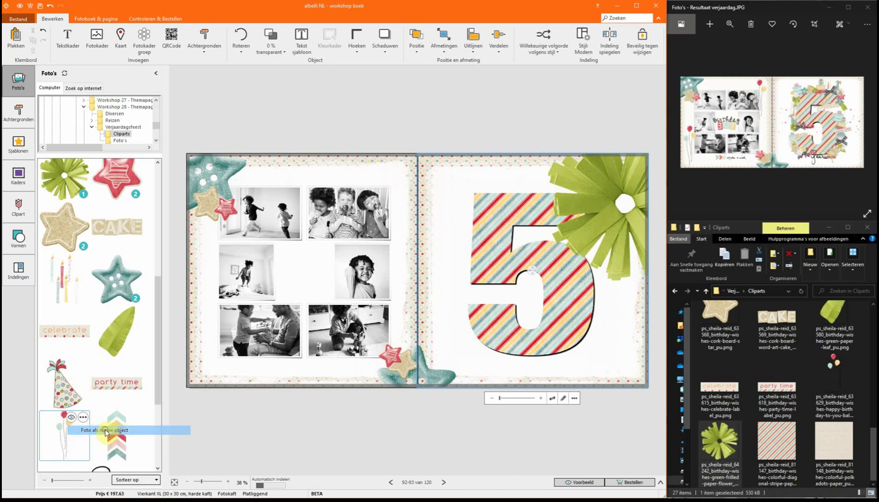
pyautogui.moveTo(535, 195); pyautogui.dragTo(217, 292)
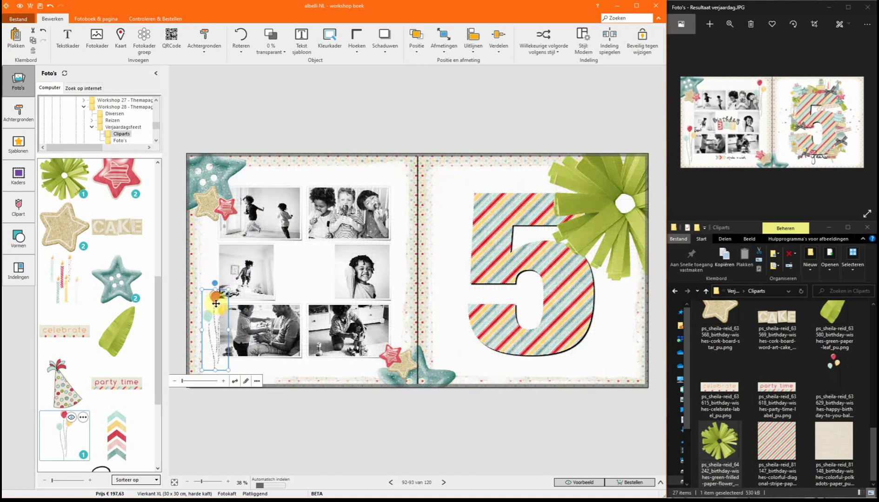
pyautogui.moveTo(201, 288); pyautogui.dragTo(397, 171)
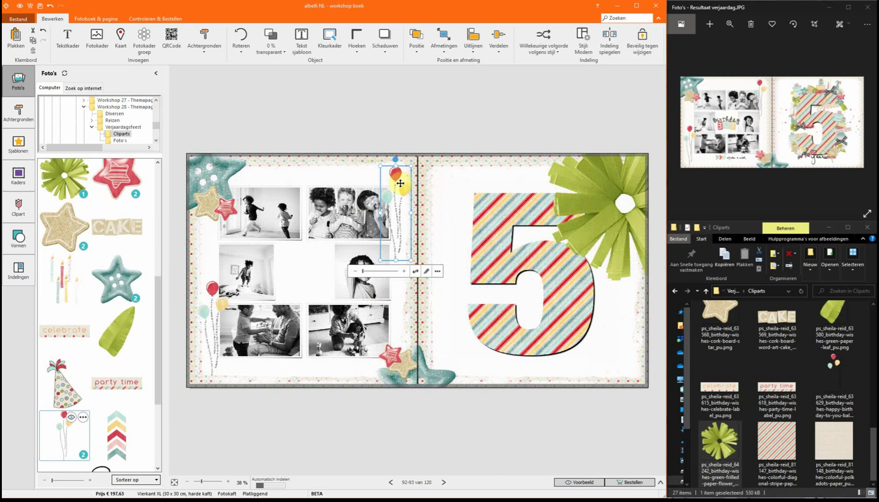
pyautogui.click(440, 296)
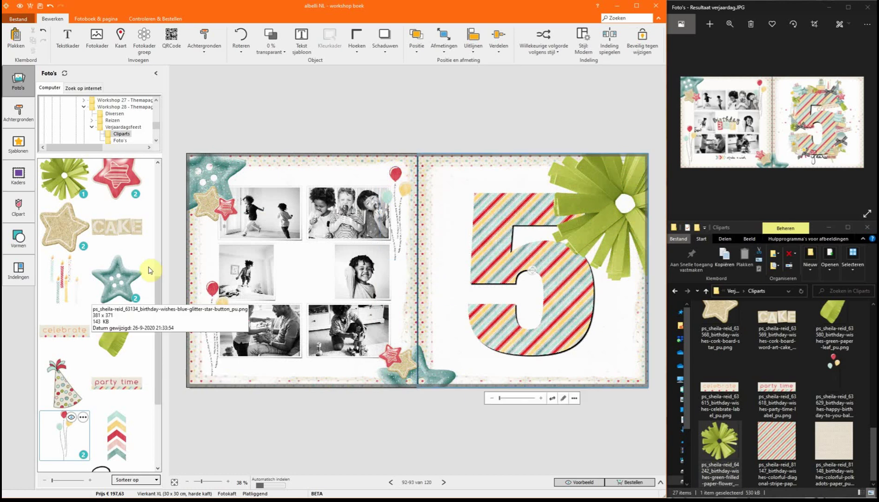
# Add the colorful chevron arrows clipart, shrink and rotate it to point right, and place it below the lower-left photo
pyautogui.rightClick(117, 428)
pyautogui.click(139, 431)
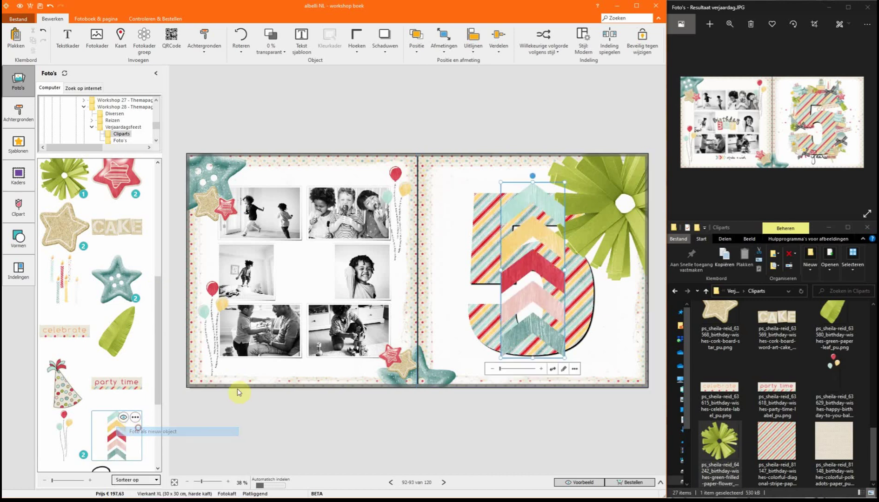
pyautogui.moveTo(565, 182); pyautogui.dragTo(539, 336)
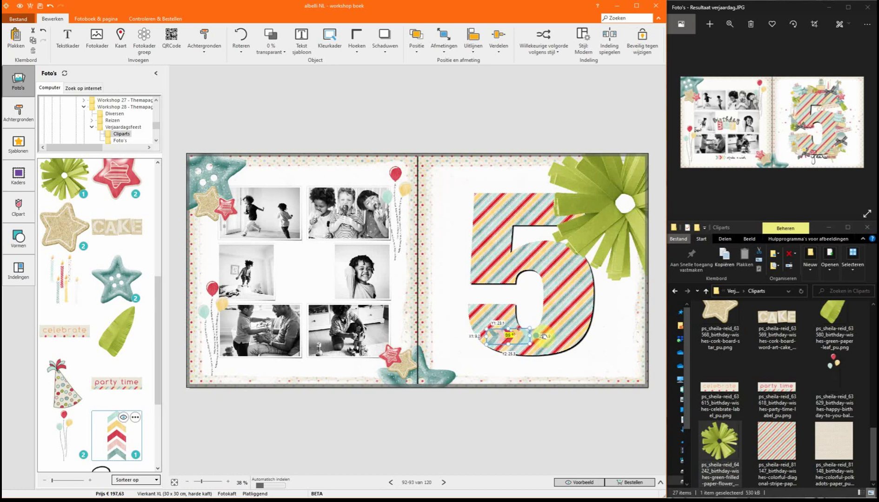
pyautogui.moveTo(544, 336); pyautogui.dragTo(273, 370)
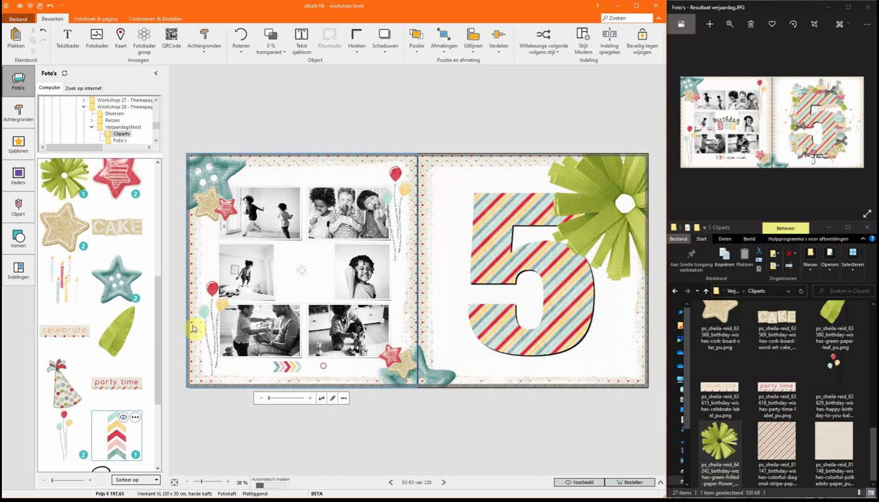
# Add the "make a wish" word art, shrink it, and place it directly right of the chevron arrows
pyautogui.moveTo(159, 335); pyautogui.dragTo(159, 391)
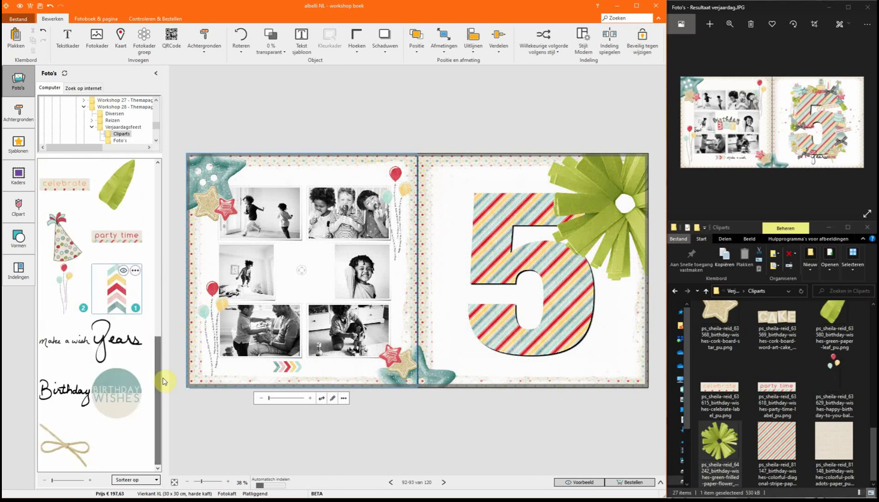
pyautogui.rightClick(72, 344)
pyautogui.click(96, 350)
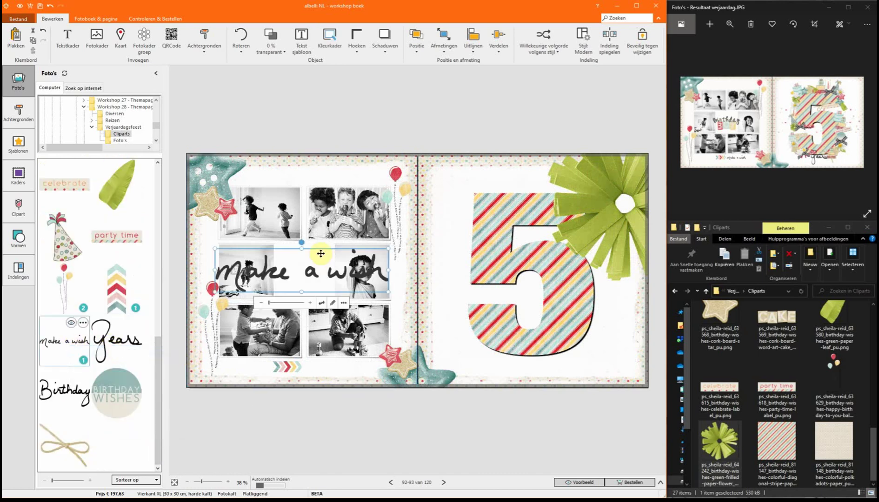
pyautogui.moveTo(369, 256); pyautogui.dragTo(338, 369)
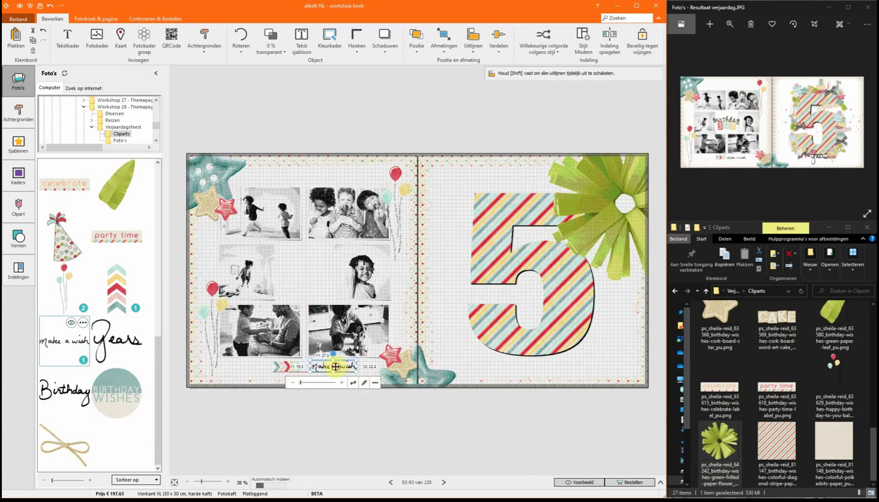
pyautogui.moveTo(475, 369); pyautogui.dragTo(330, 364)
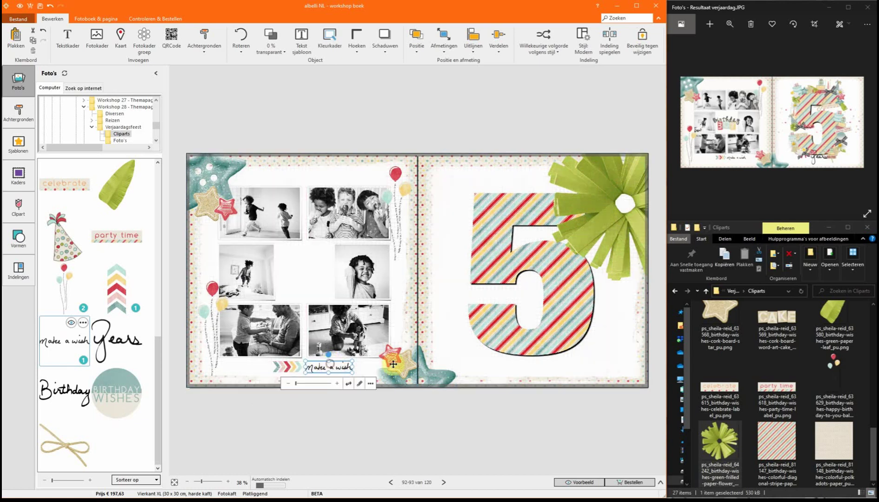
pyautogui.click(475, 361)
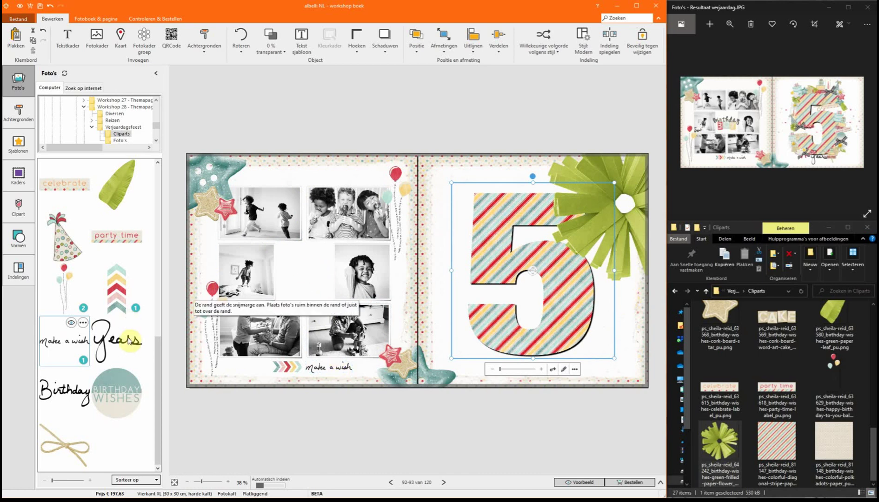
# Add the "Birthday Boy" word art and fit it between the two middle photos on the left page
pyautogui.moveTo(157, 362); pyautogui.dragTo(153, 223)
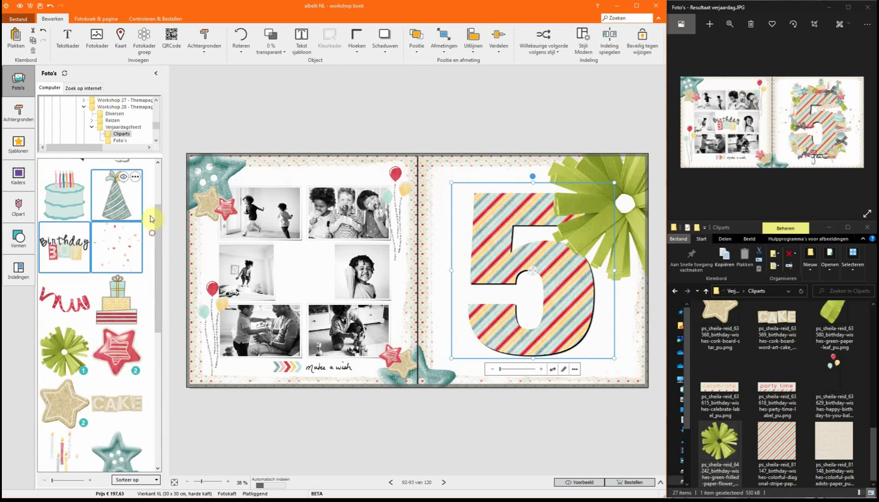
pyautogui.rightClick(63, 249)
pyautogui.moveTo(70, 251); pyautogui.dragTo(313, 274)
pyautogui.press('Up')
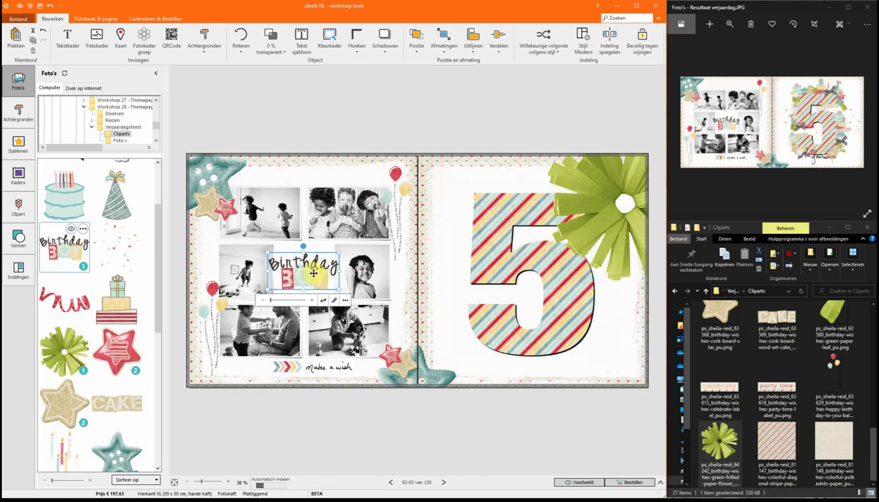
pyautogui.click(452, 348)
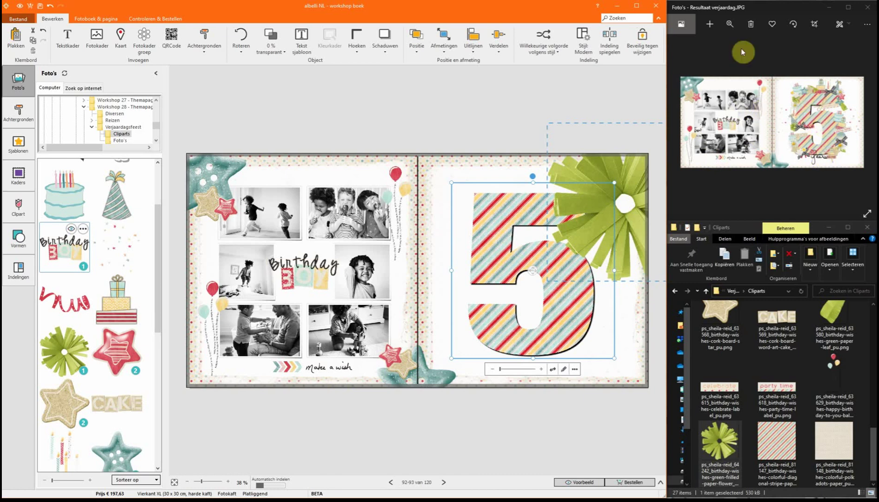
# Enlarge the decorated 5 in the example image, then shrink the green flower onto the upper-left edge of the striped 5
pyautogui.click(730, 24)
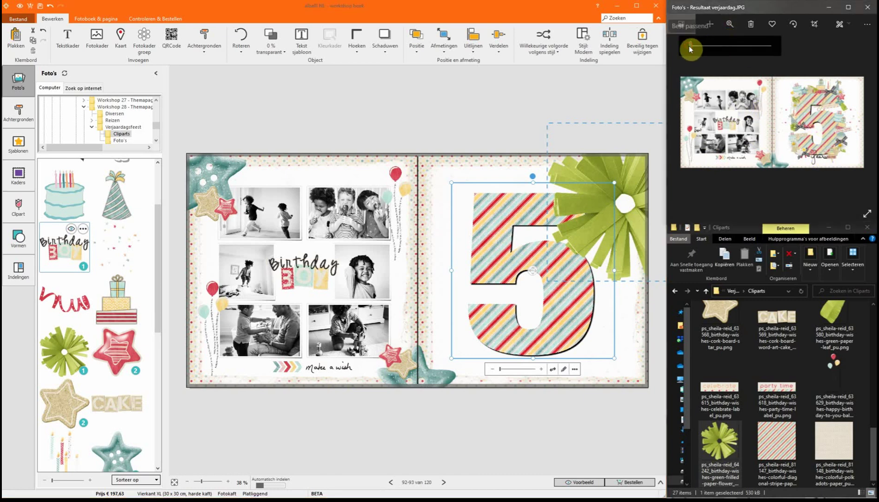
pyautogui.moveTo(691, 46); pyautogui.dragTo(712, 46)
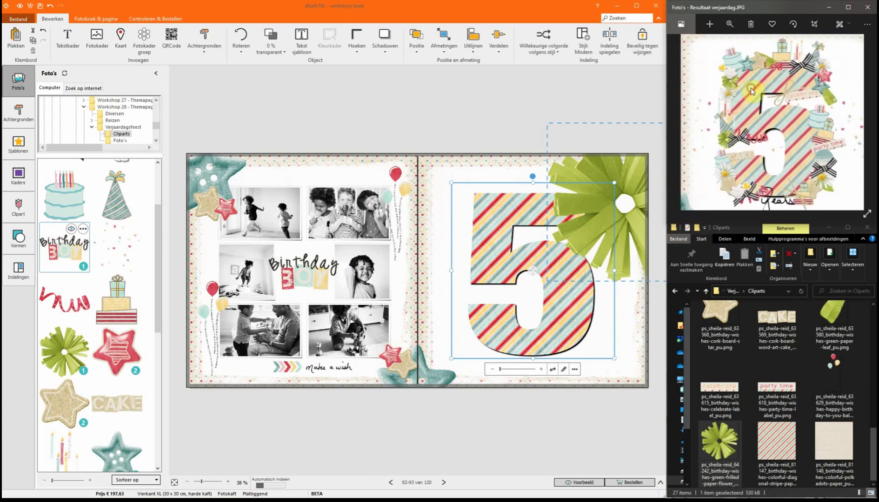
pyautogui.click(601, 181)
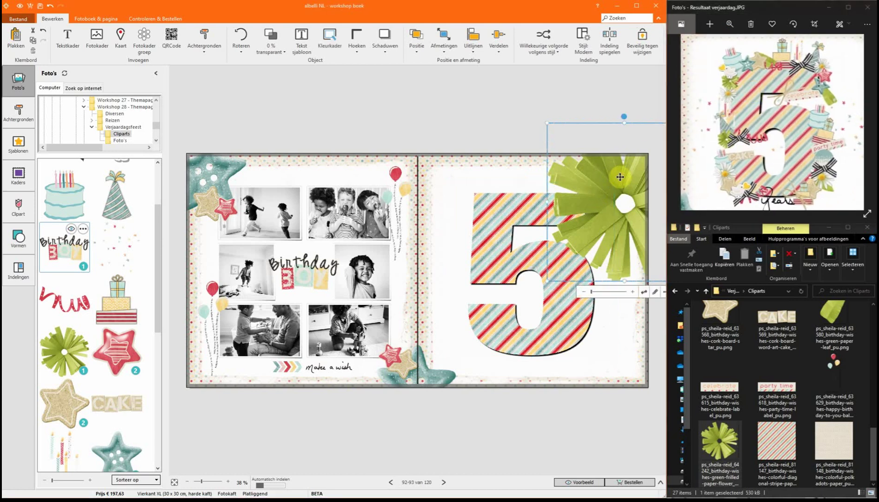
pyautogui.moveTo(625, 175); pyautogui.dragTo(483, 202)
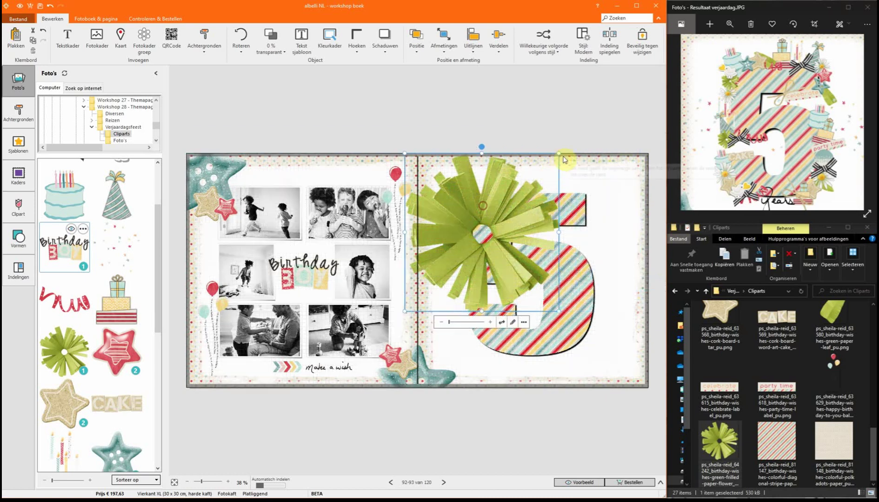
pyautogui.moveTo(559, 154); pyautogui.dragTo(475, 227)
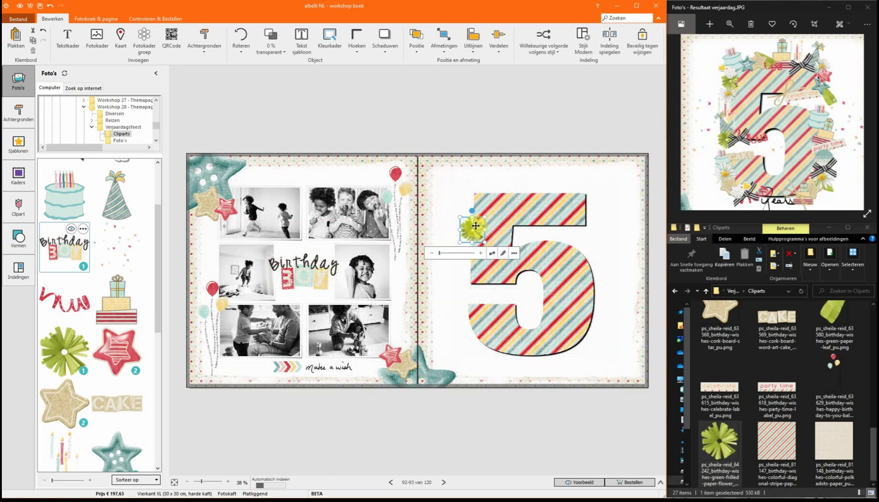
# Copy the small green flower twice, placing one copy at the 5's middle left and the other on its lower-right edge
pyautogui.rightClick(476, 232)
pyautogui.moveTo(507, 258)
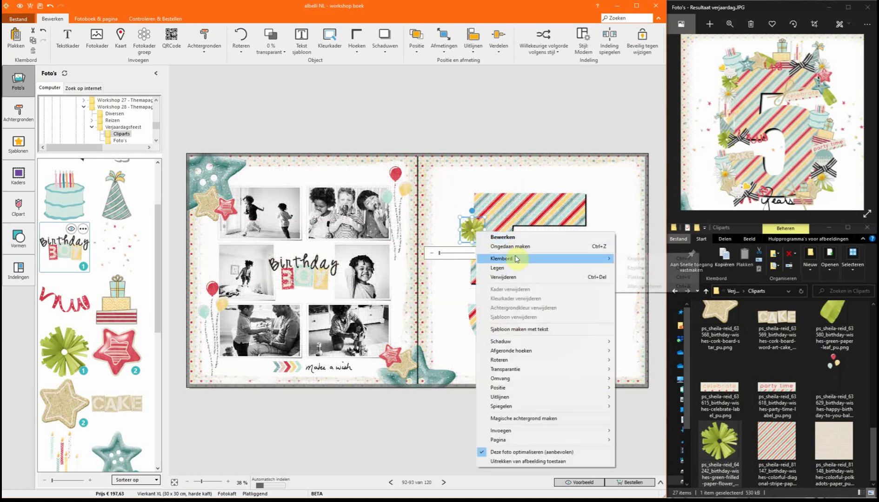
pyautogui.click(635, 268)
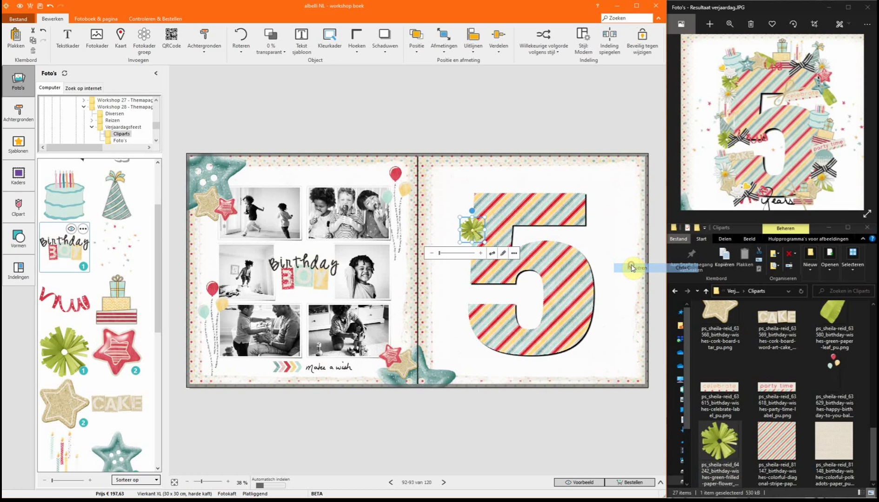
pyautogui.rightClick(466, 231)
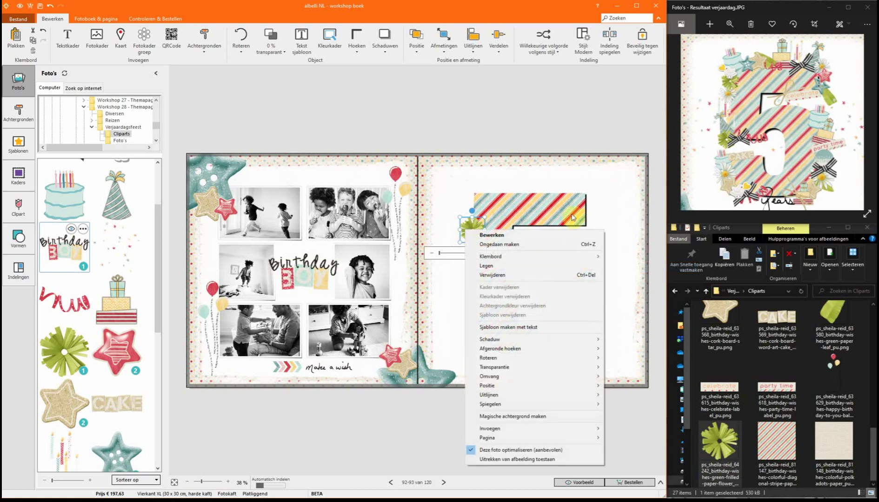
pyautogui.rightClick(594, 208)
pyautogui.moveTo(624, 233)
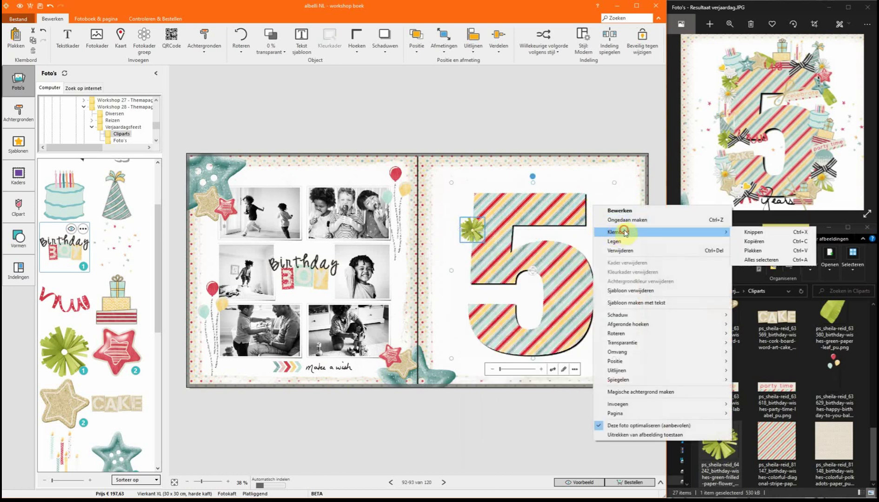
pyautogui.click(753, 250)
pyautogui.moveTo(576, 226); pyautogui.dragTo(480, 282)
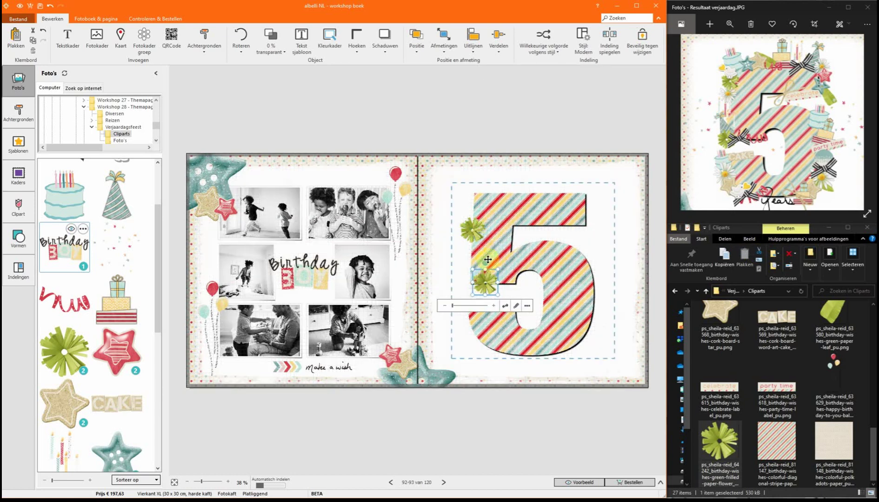
pyautogui.click(473, 229)
pyautogui.moveTo(472, 229); pyautogui.dragTo(590, 317)
pyautogui.click(605, 249)
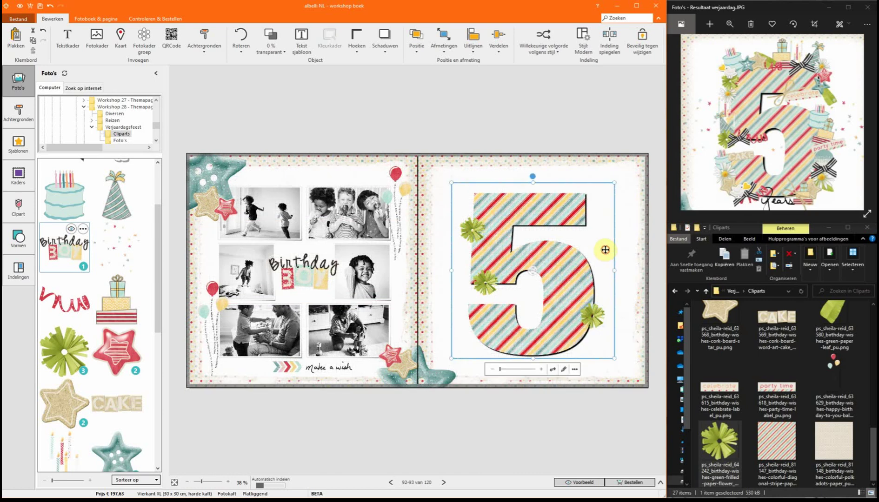
# Add the birthday cake clipart, shrink it onto the 5's top-left corner, and place a tilted copy on the right edge
pyautogui.rightClick(65, 200)
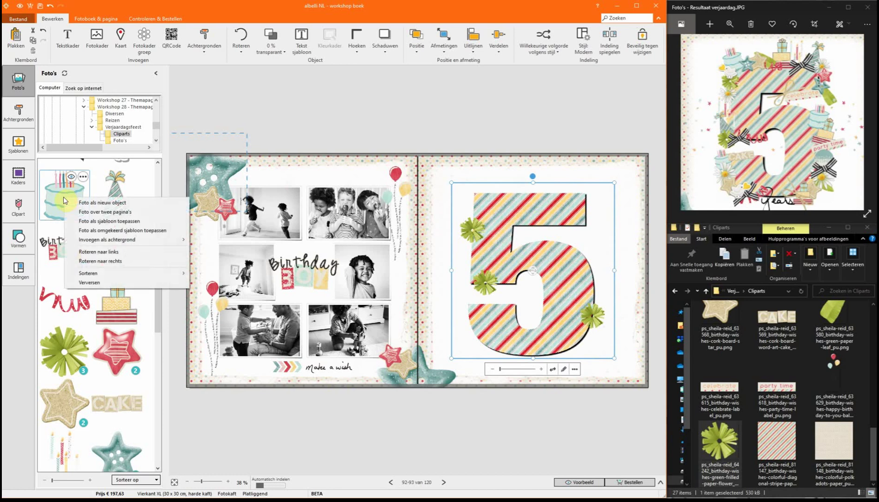
pyautogui.click(92, 204)
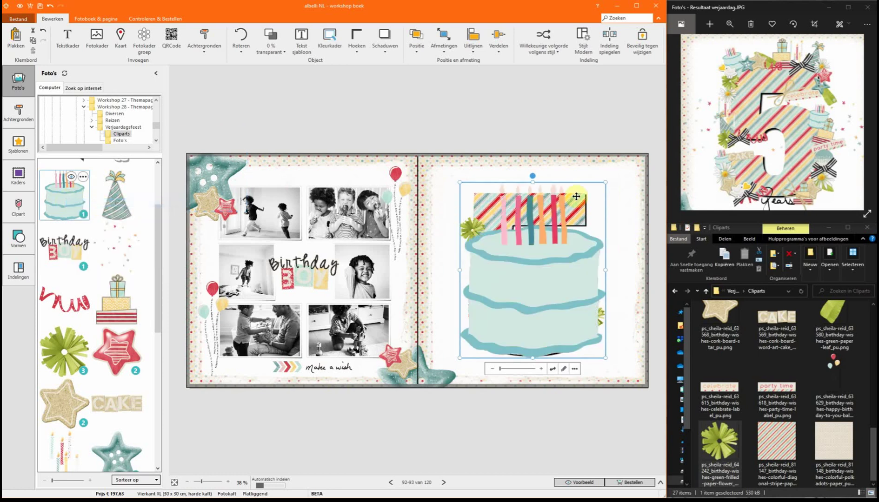
pyautogui.moveTo(606, 183); pyautogui.dragTo(576, 260)
pyautogui.click(497, 219)
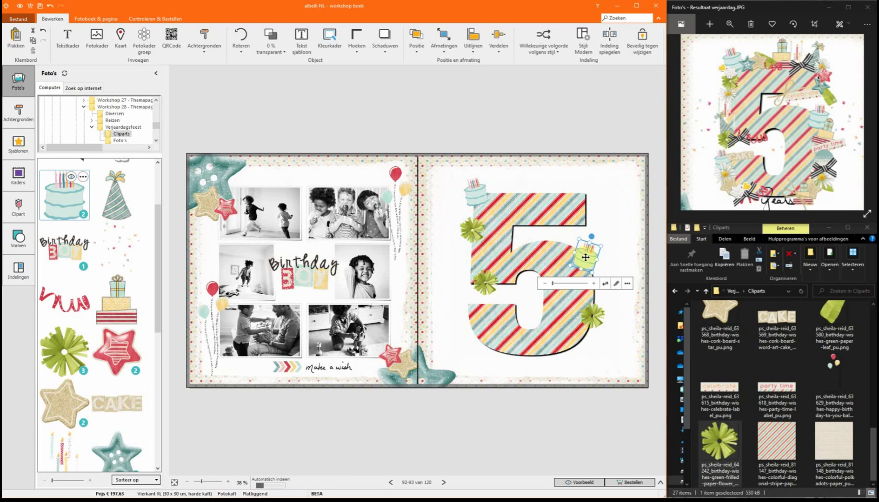
# Place a third cake at the 5's lower left and move the upper-left flower up against the top cake
pyautogui.moveTo(586, 258); pyautogui.dragTo(470, 311)
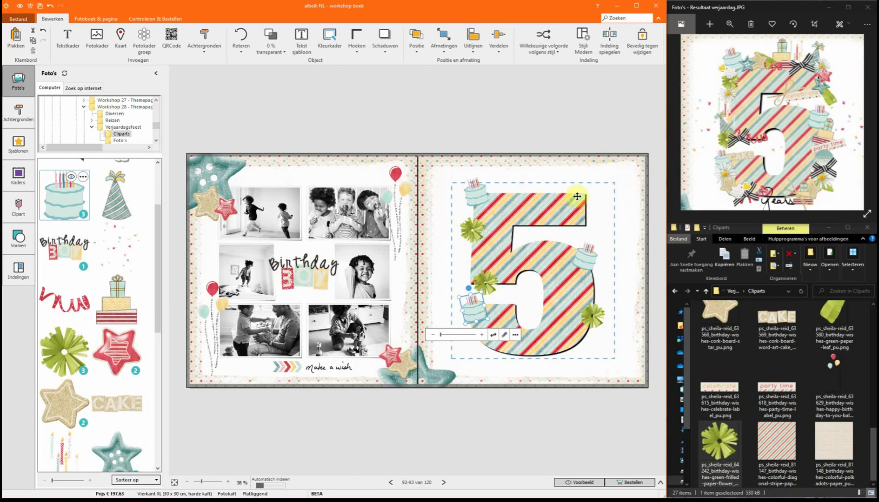
pyautogui.moveTo(472, 230); pyautogui.dragTo(471, 215)
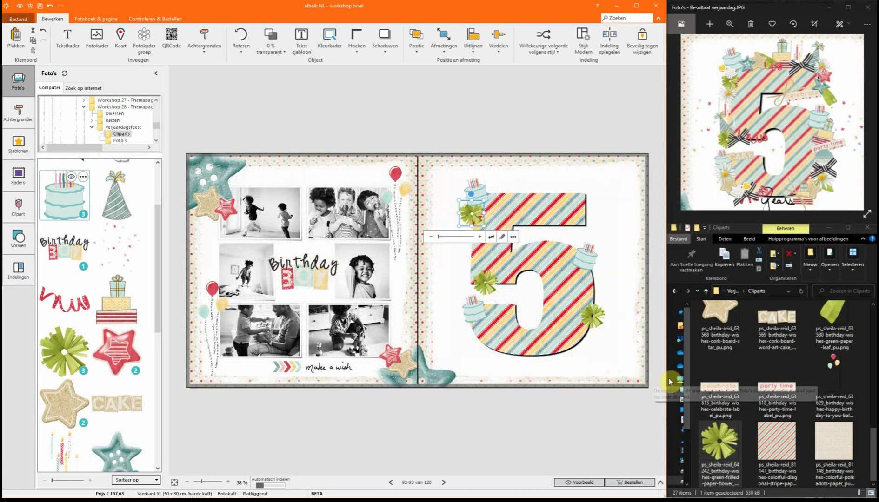
# Add the CAKE word art, shrink it and place it slightly tilted beside the cake at the 5's lower left
pyautogui.rightClick(124, 402)
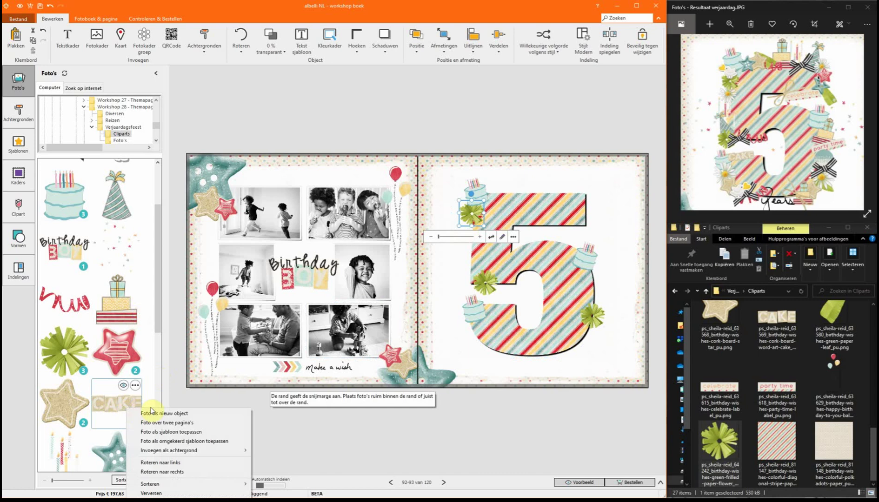
pyautogui.click(145, 412)
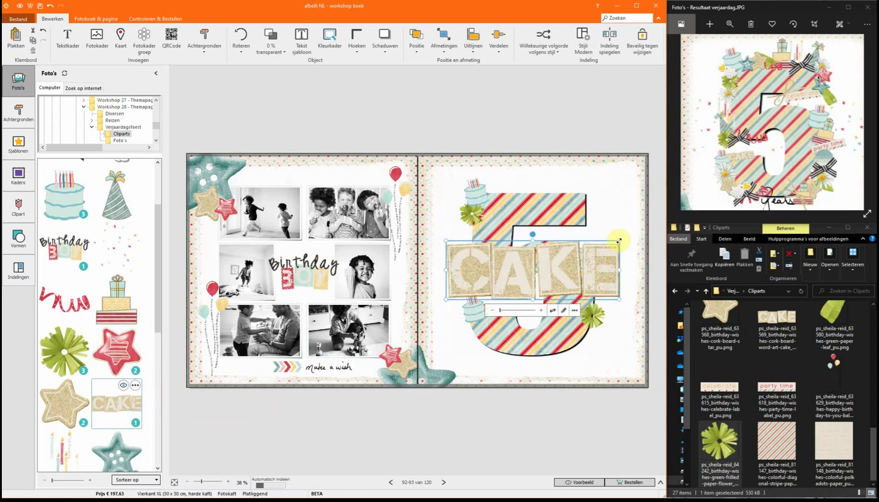
pyautogui.moveTo(619, 240); pyautogui.dragTo(485, 310)
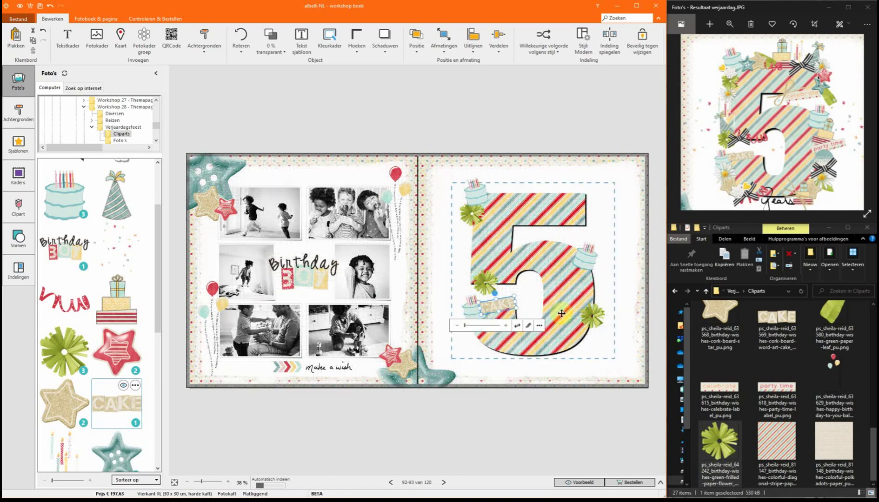
# Add the white bird clipart with the yellow heart and shrink it beside the cake at the 5's upper left
pyautogui.scroll(3, 155, 190)
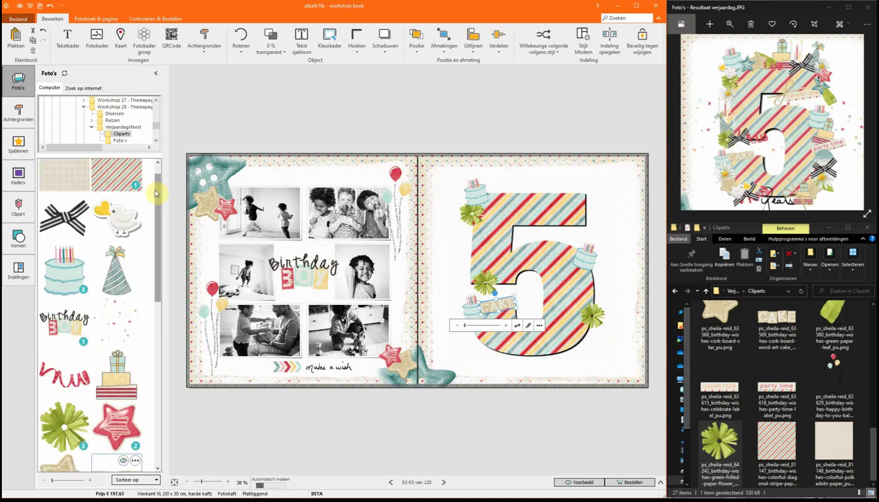
pyautogui.rightClick(135, 222)
pyautogui.click(156, 221)
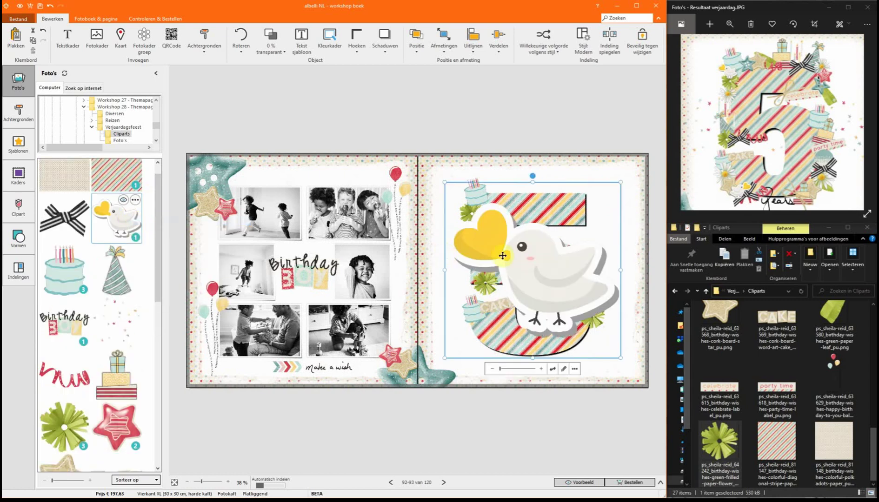
pyautogui.moveTo(621, 183); pyautogui.dragTo(468, 206)
pyautogui.moveTo(468, 206)
pyautogui.mouseDown()
pyautogui.moveTo(467, 222)
pyautogui.moveTo(468, 206)
pyautogui.mouseUp()
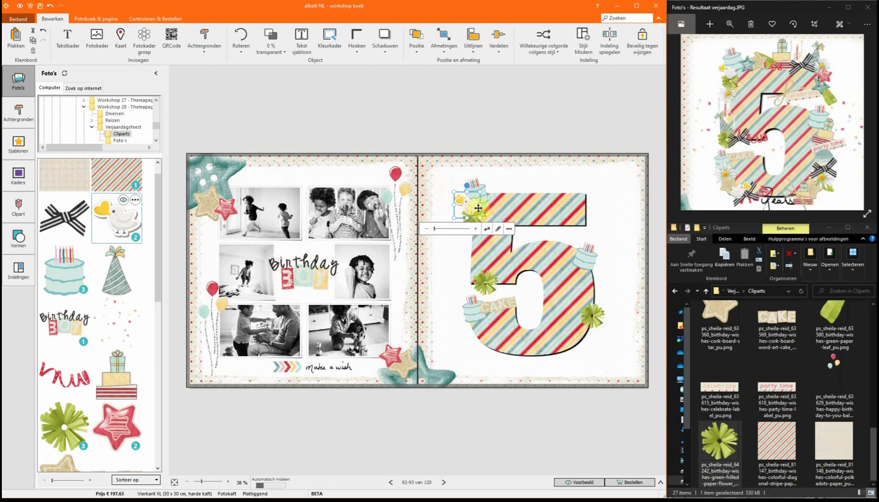
# Copy the bird, mirror the copy horizontally and place it on the 5's lower-left curve
pyautogui.moveTo(468, 206); pyautogui.dragTo(479, 321)
pyautogui.rightClick(479, 321)
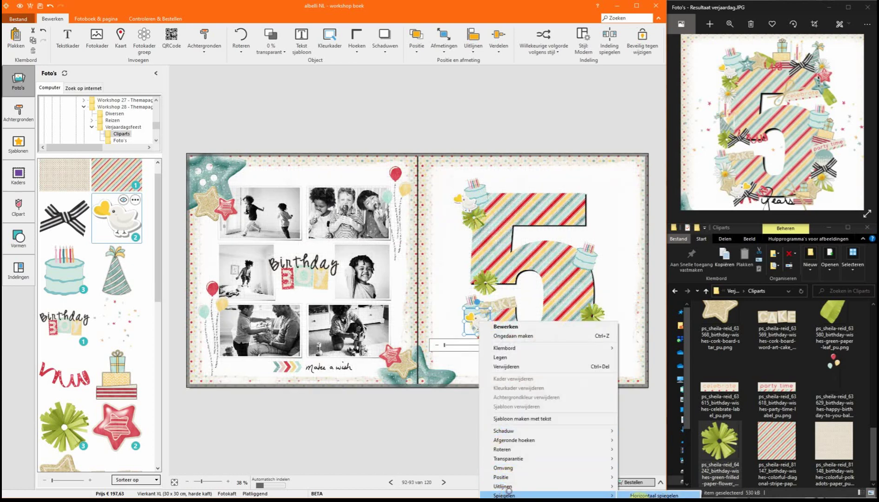
pyautogui.press('Escape')
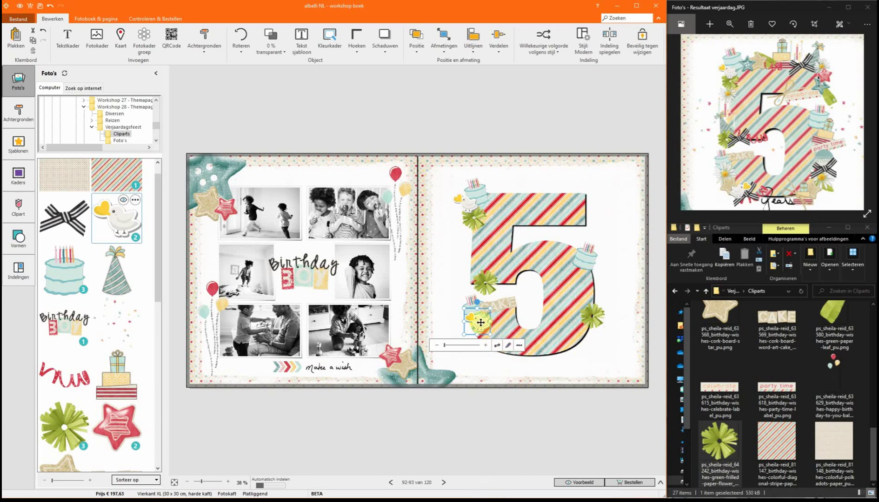
pyautogui.moveTo(480, 322); pyautogui.dragTo(492, 347)
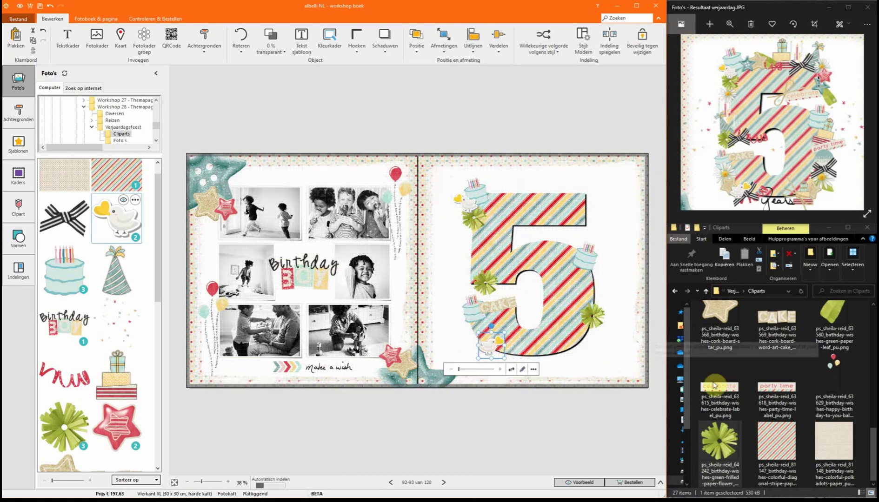
# Add the stacked gifts clipart, shrink it onto the top of the 5, and place copies on the right edge and bottom
pyautogui.rightClick(120, 372)
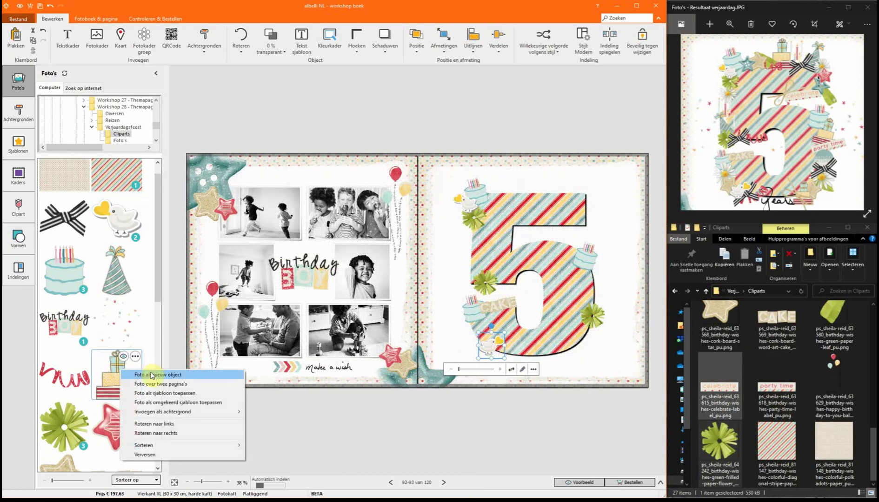
pyautogui.moveTo(120, 372); pyautogui.dragTo(535, 242)
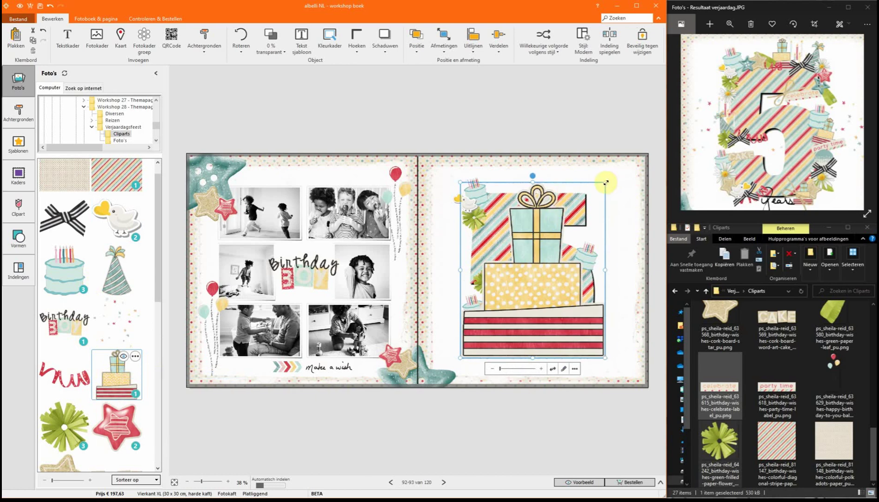
pyautogui.moveTo(606, 183); pyautogui.dragTo(538, 186)
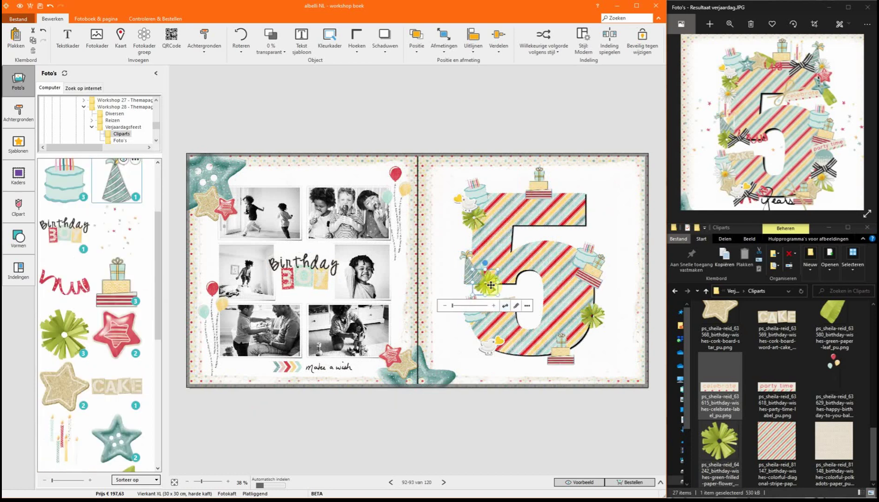
# Bring the green flower at the 5's middle left forward, in front of the party hat
pyautogui.rightClick(491, 285)
pyautogui.click(536, 442)
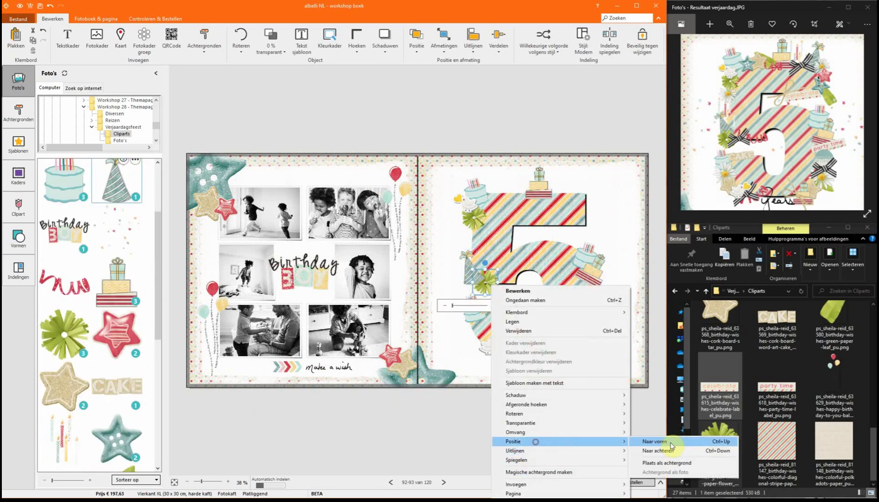
pyautogui.click(670, 442)
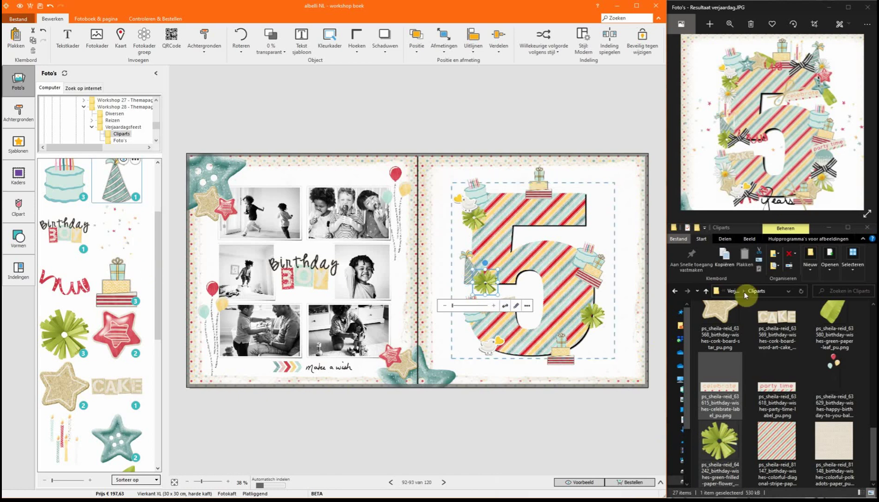
# Add the curly red ribbon clipart and shrink it beside the green flower at the 5's middle left
pyautogui.moveTo(156, 224); pyautogui.dragTo(157, 253)
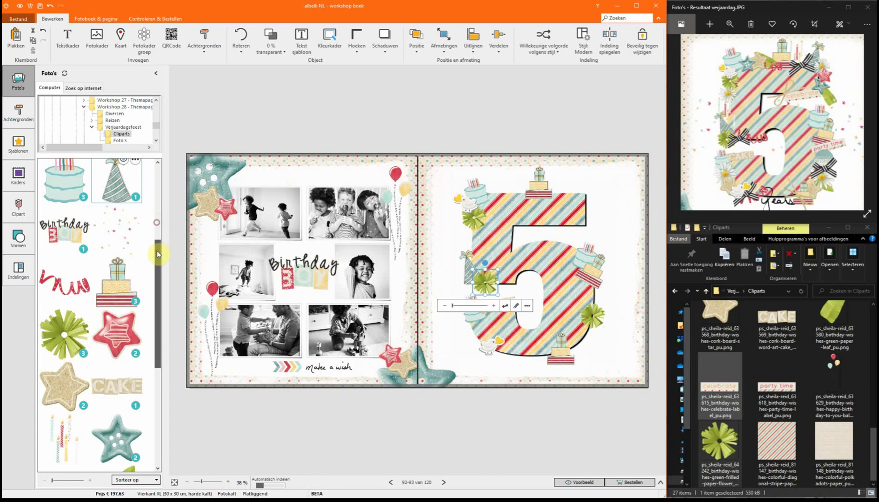
pyautogui.rightClick(80, 224)
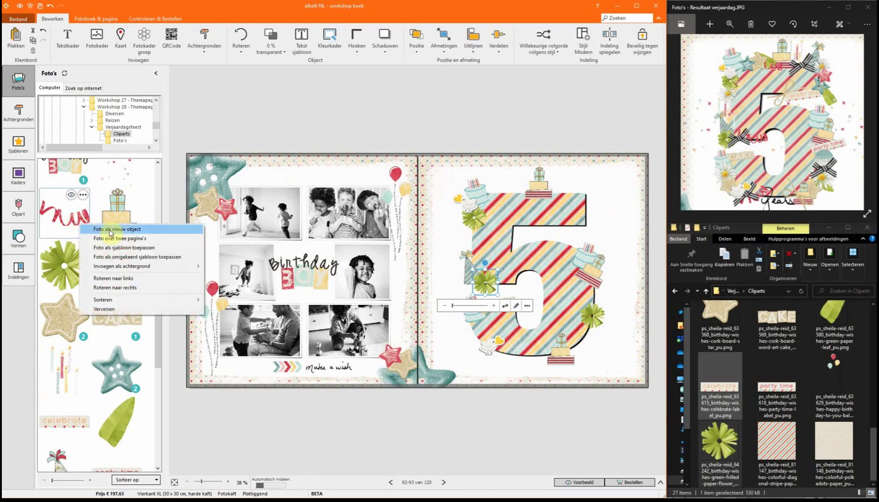
pyautogui.click(119, 230)
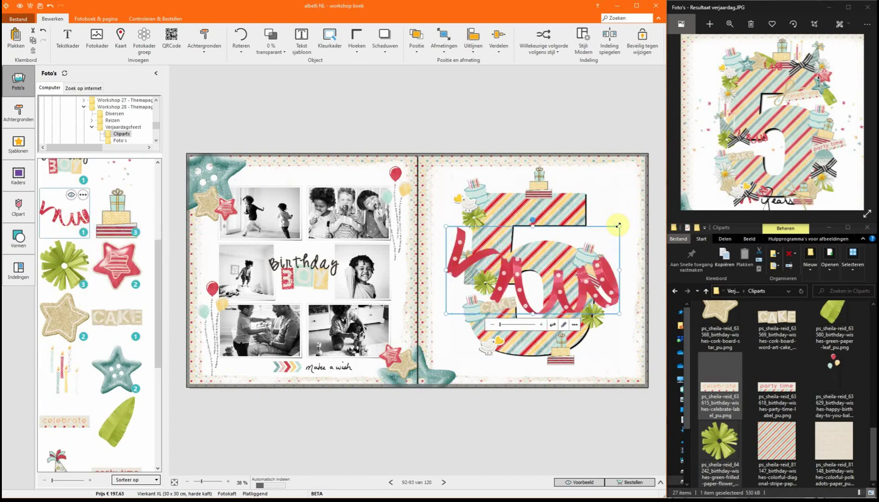
pyautogui.moveTo(618, 226); pyautogui.dragTo(509, 288)
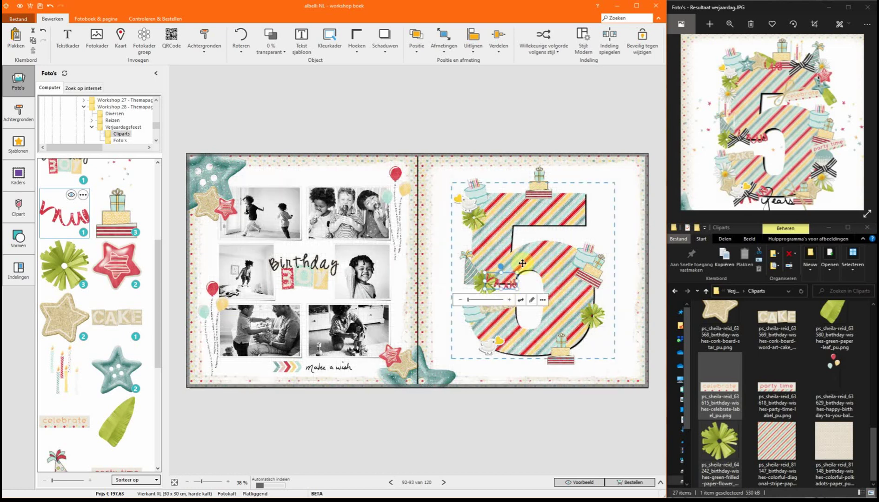
# Add the black-and-white striped bow, shrink it and place it tilted at the 5's middle left, beside the green flower
pyautogui.moveTo(157, 277); pyautogui.dragTo(158, 212)
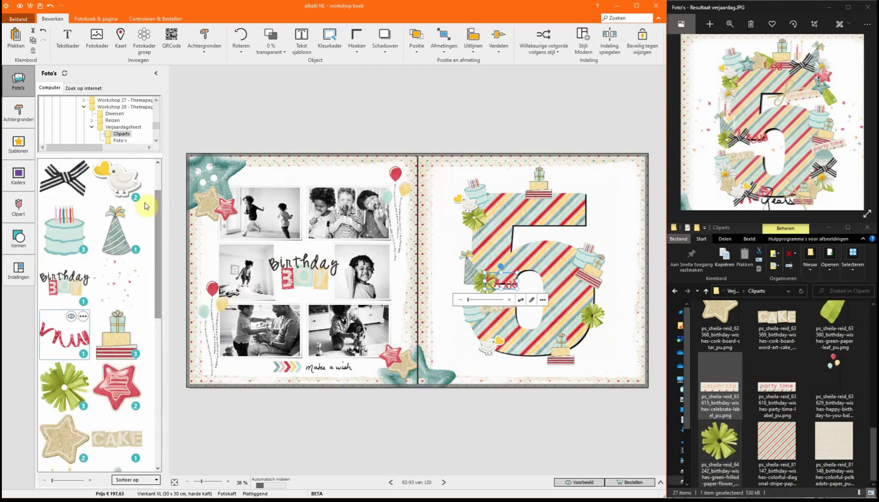
pyautogui.rightClick(75, 177)
pyautogui.click(166, 180)
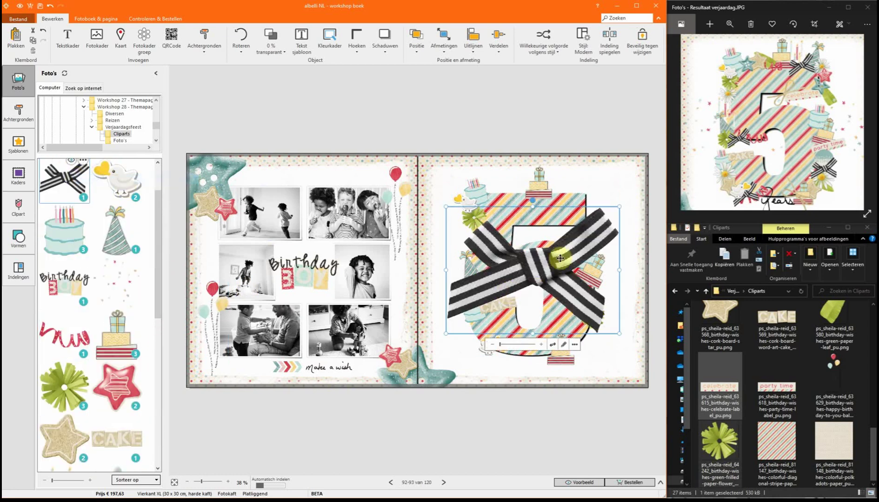
pyautogui.moveTo(614, 211); pyautogui.dragTo(470, 284)
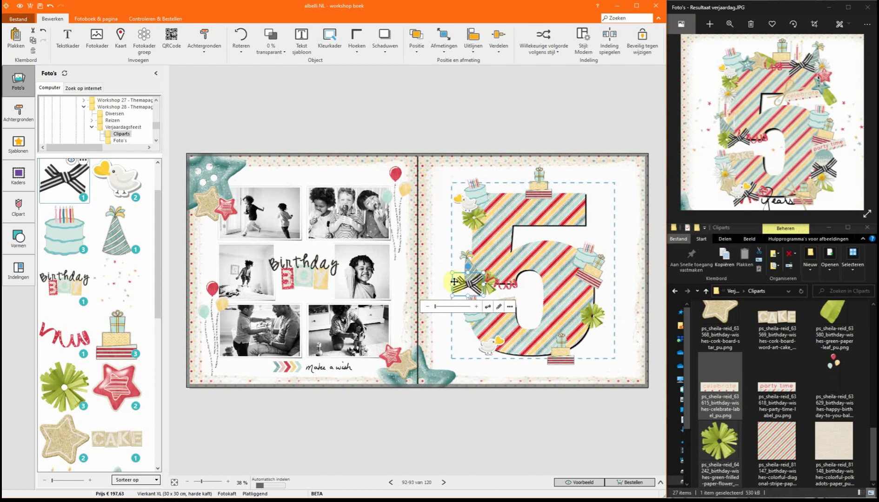
pyautogui.moveTo(454, 282); pyautogui.dragTo(471, 282)
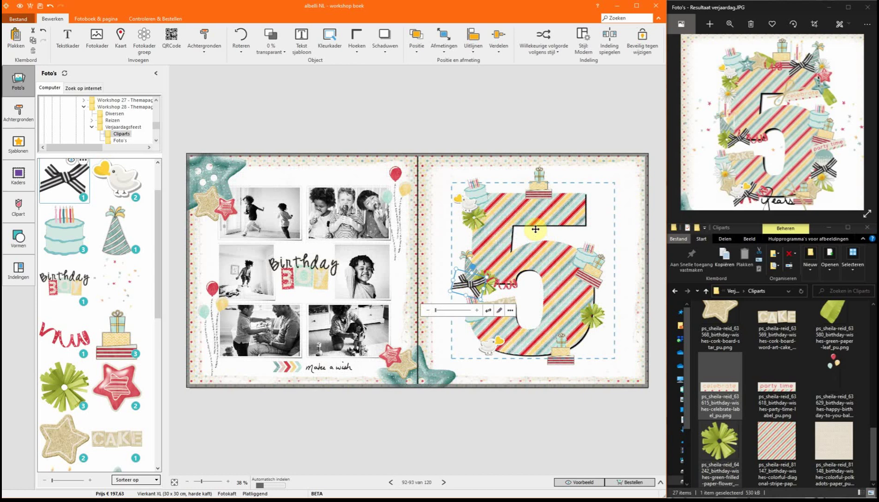
# Add the birthday candles clipart and shrink it onto the top of the 5, beside the stacked gifts
pyautogui.moveTo(156, 247); pyautogui.dragTo(160, 363)
pyautogui.scroll(-2, 158, 359)
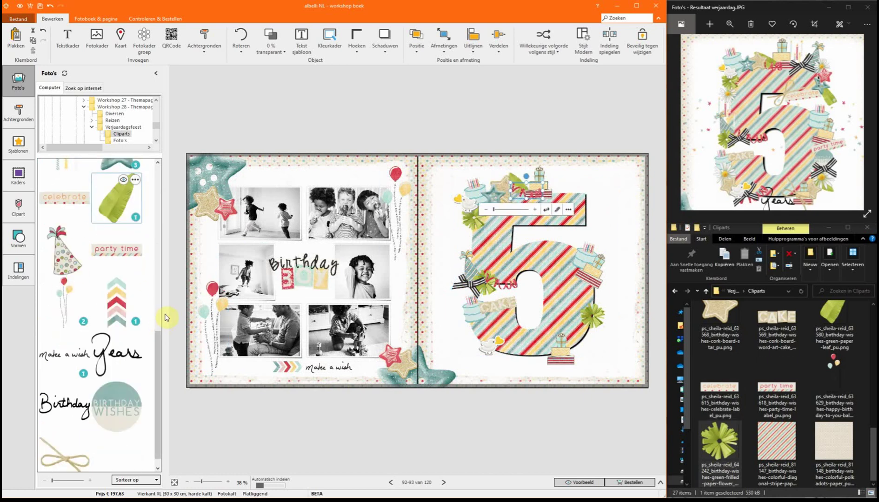
pyautogui.scroll(3, 158, 323)
pyautogui.rightClick(65, 227)
pyautogui.click(94, 235)
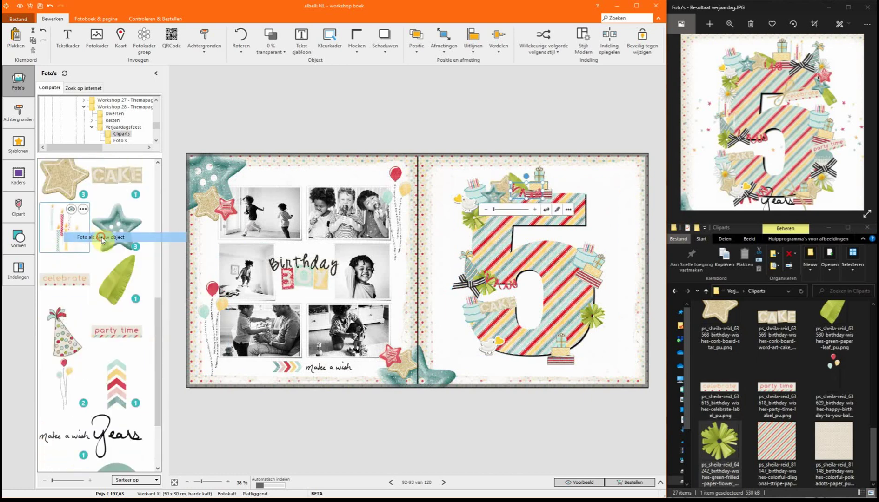
pyautogui.moveTo(583, 183); pyautogui.dragTo(559, 182)
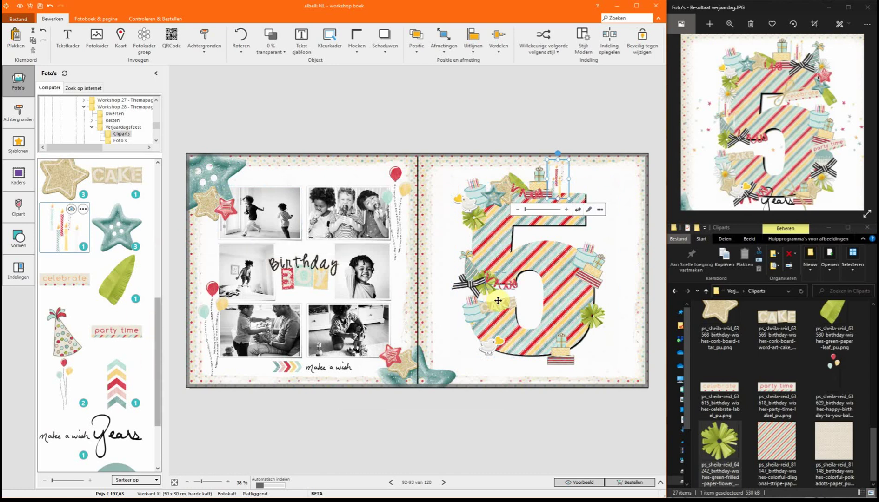
# Copy the striped bow to the 5's top and lower-right flower, and copy the party hat to its upper-right corner
pyautogui.click(471, 286)
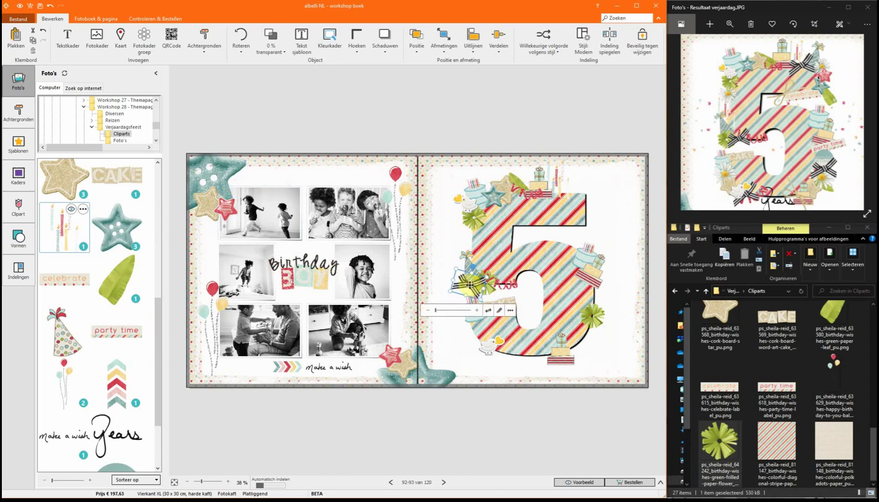
pyautogui.moveTo(472, 284); pyautogui.dragTo(557, 192)
pyautogui.click(471, 267)
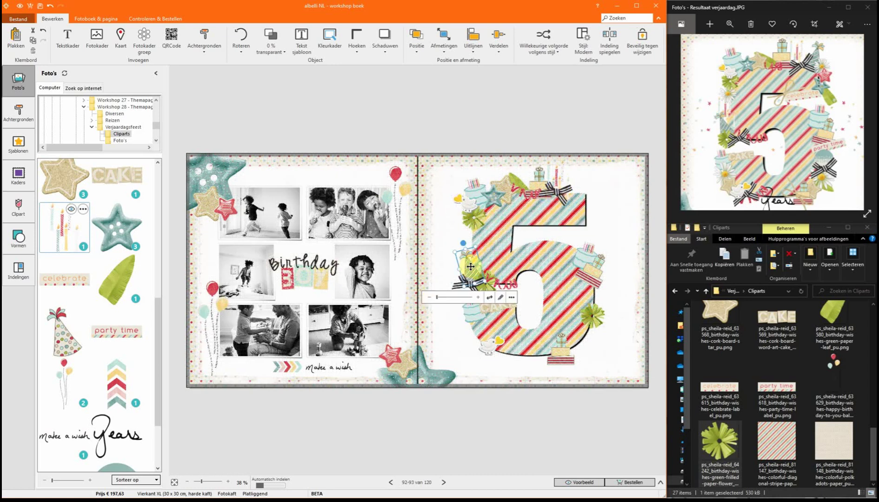
pyautogui.click(471, 266)
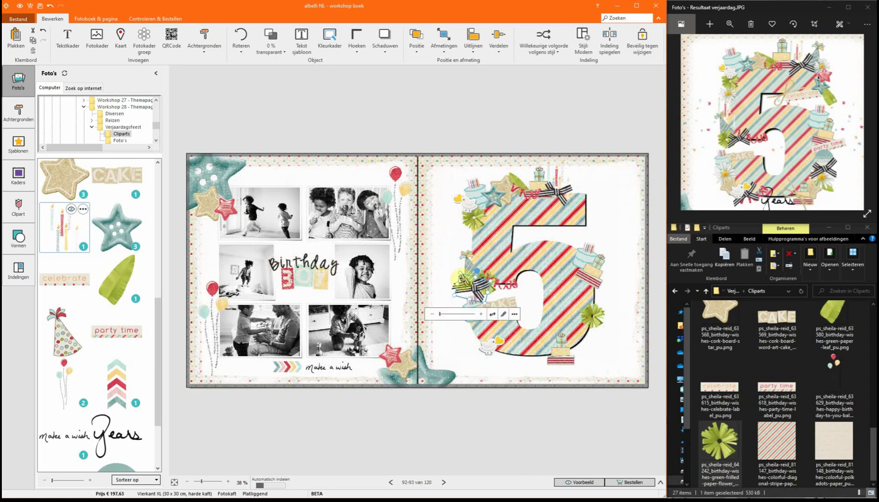
pyautogui.moveTo(470, 285); pyautogui.dragTo(586, 326)
# Add the white daisy from the Bloemen clipart category and shrink it onto the 5's left edge below the upper green flower
pyautogui.scroll(-3, 93, 232)
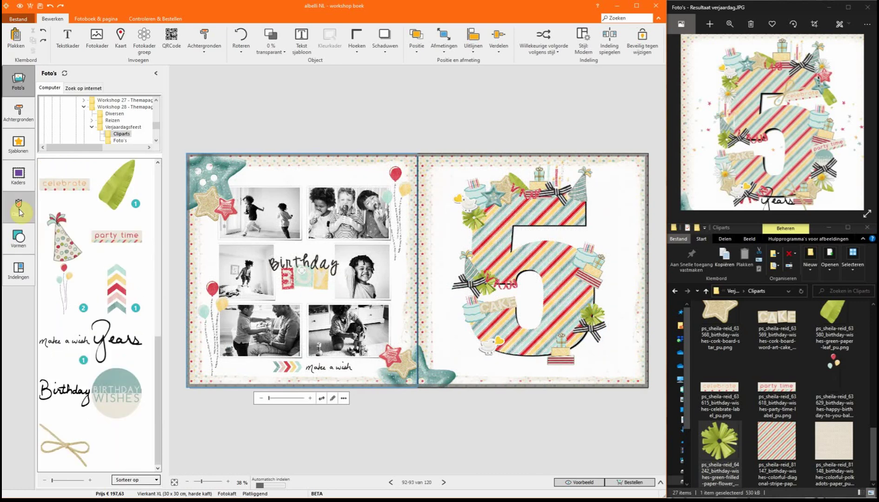
pyautogui.click(20, 209)
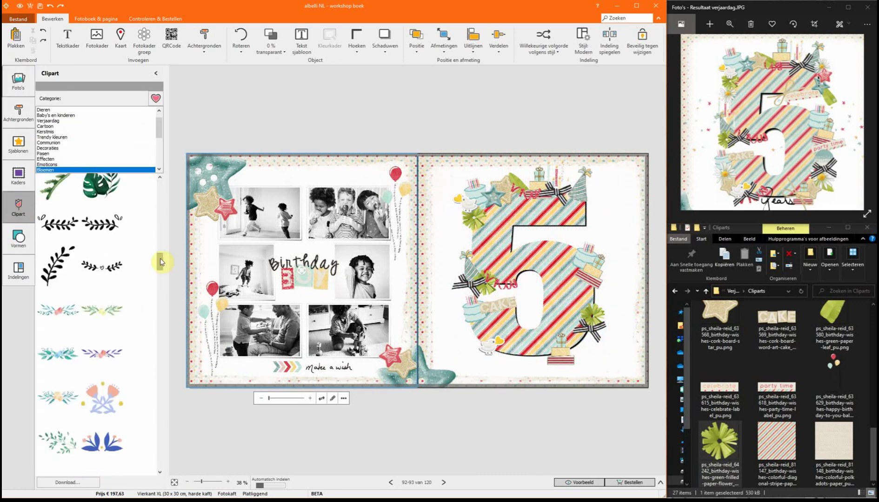
pyautogui.moveTo(160, 262); pyautogui.dragTo(157, 455)
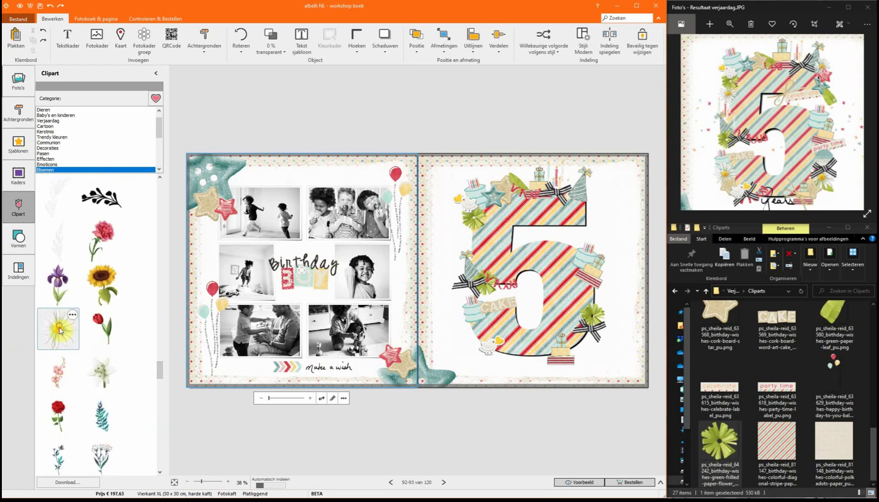
pyautogui.rightClick(57, 333)
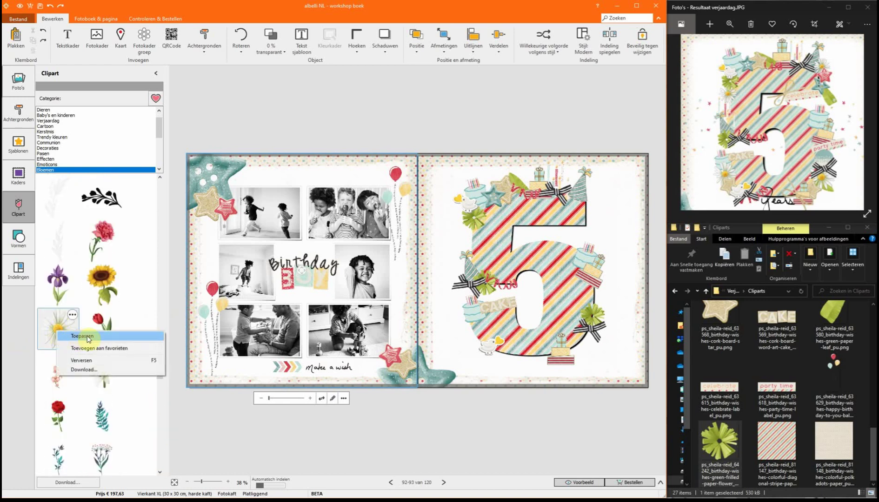
pyautogui.click(70, 335)
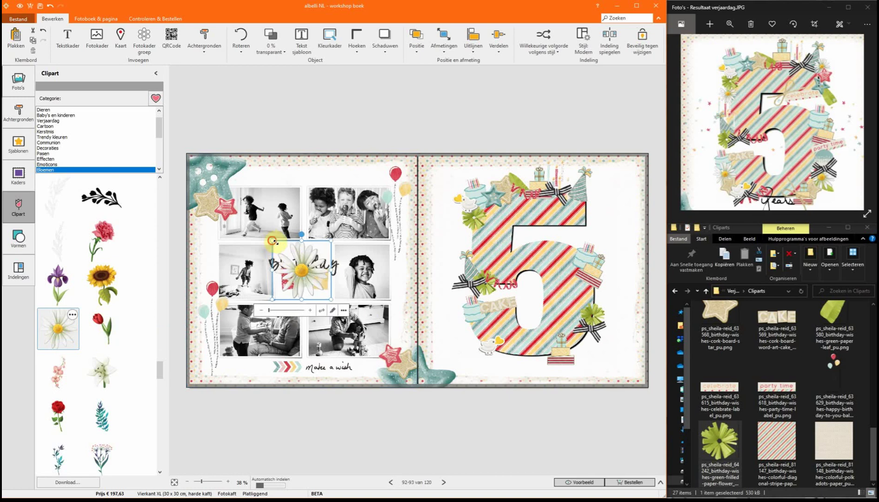
pyautogui.moveTo(273, 241); pyautogui.dragTo(470, 240)
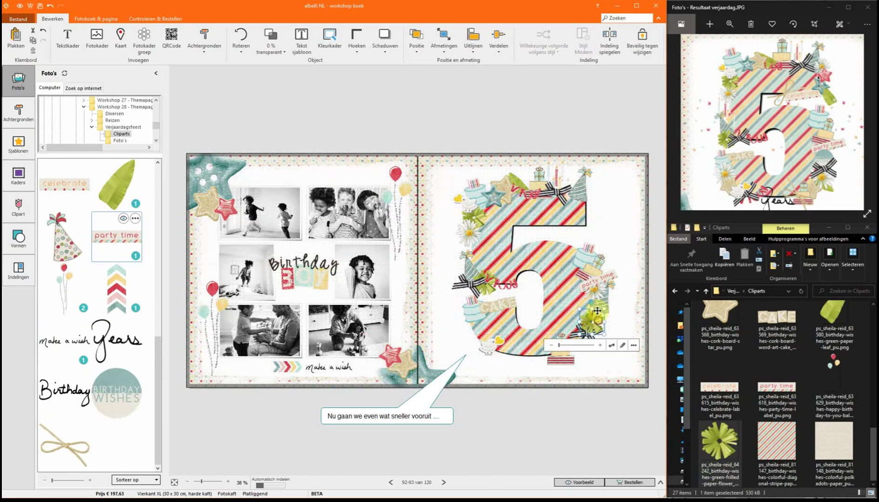
# Nudge the party time label down and add the Birthday Wishes circle, the Years text and the celebrate label around the 5
pyautogui.click(602, 298)
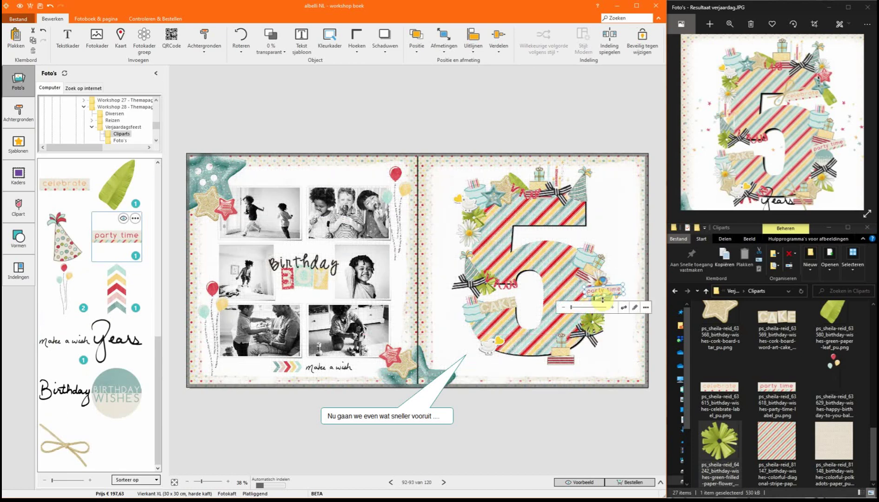
pyautogui.moveTo(602, 297); pyautogui.dragTo(603, 303)
pyautogui.moveTo(117, 393); pyautogui.dragTo(477, 325)
pyautogui.moveTo(117, 340); pyautogui.dragTo(535, 358)
pyautogui.moveTo(64, 184); pyautogui.dragTo(568, 223)
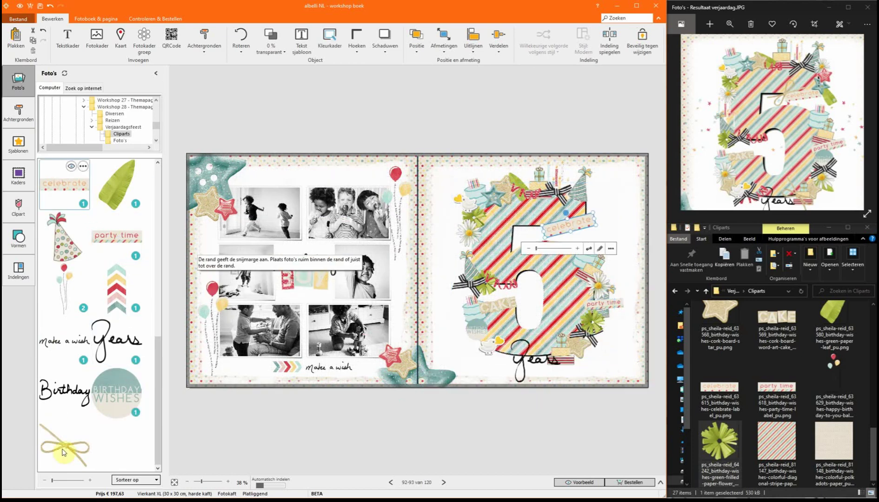
# Fill the remaining gaps around the 5 with raffia bows, teal and red stars, a red ribbon and extra daisies
pyautogui.moveTo(64, 391); pyautogui.dragTo(303, 266)
pyautogui.moveTo(117, 200); pyautogui.dragTo(463, 247)
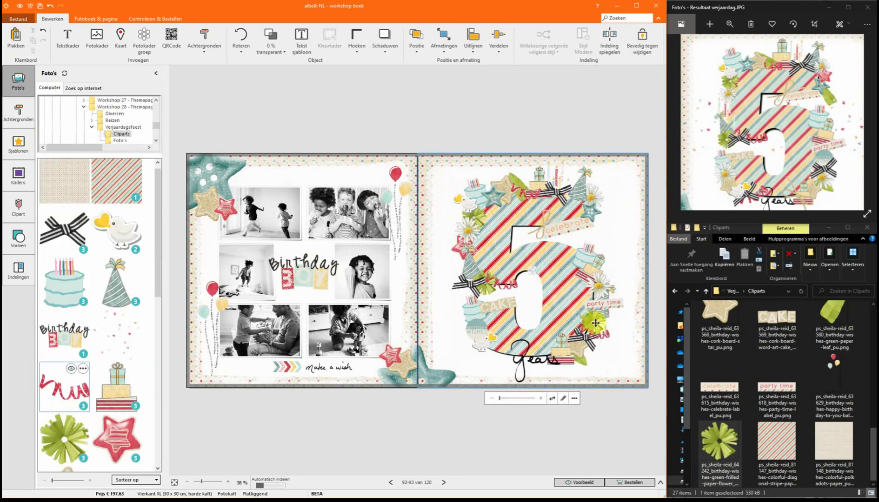
pyautogui.moveTo(117, 251); pyautogui.dragTo(596, 253)
pyautogui.click(465, 236)
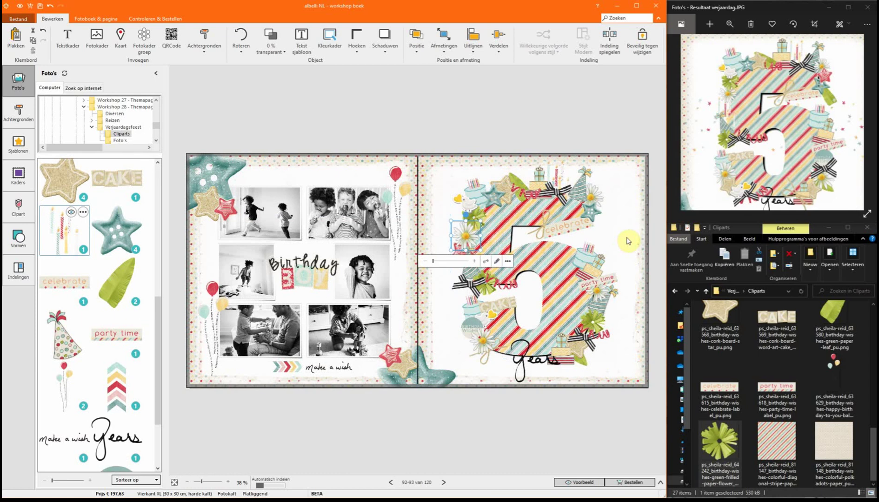
pyautogui.click(628, 236)
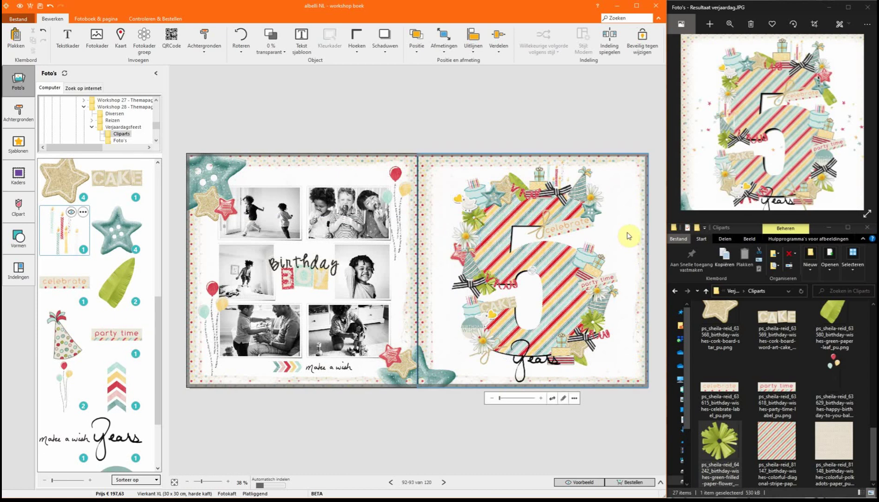
pyautogui.moveTo(529, 202); pyautogui.dragTo(507, 200)
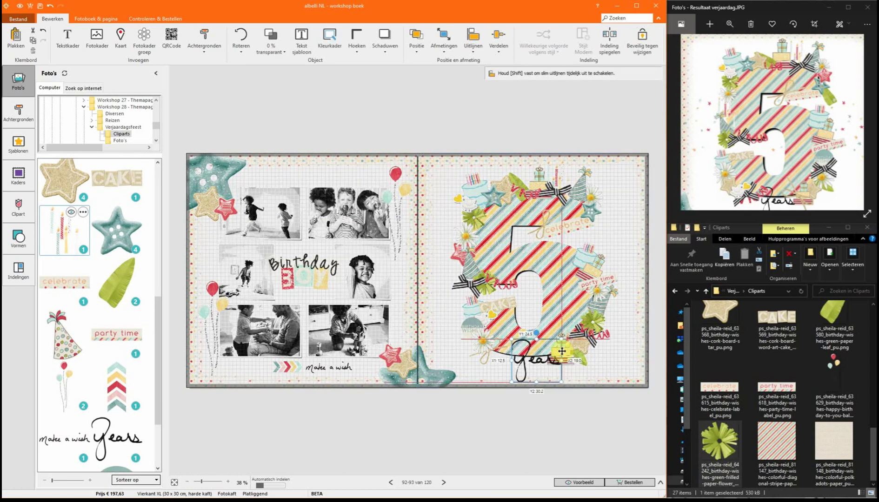
# Add the confetti clipart as a new object and place it over the 5's left edge
pyautogui.moveTo(154, 314); pyautogui.dragTo(158, 165)
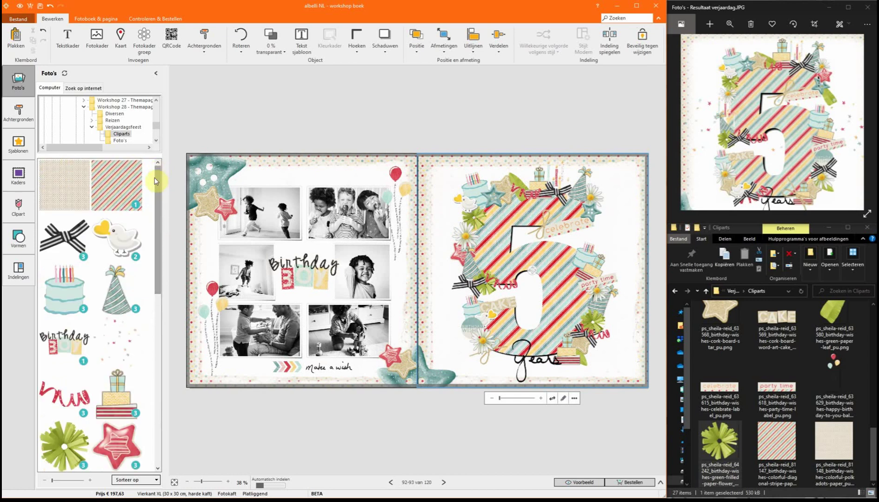
pyautogui.rightClick(112, 338)
pyautogui.click(130, 341)
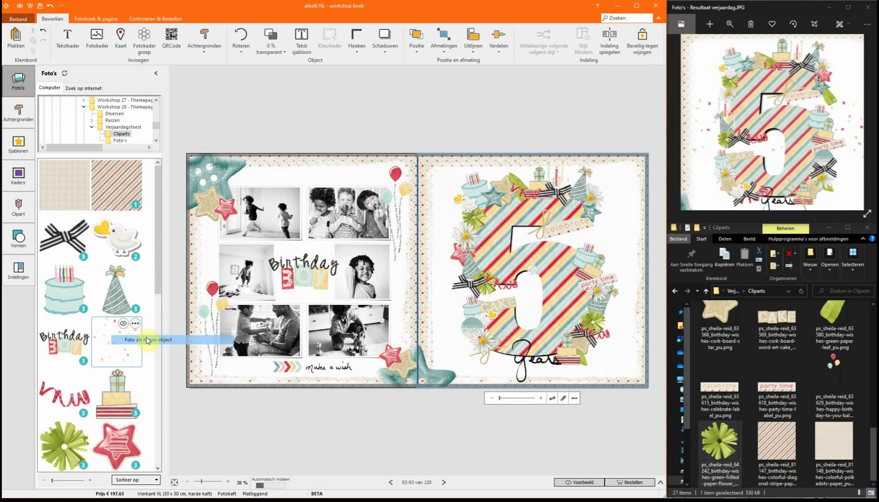
pyautogui.moveTo(614, 183); pyautogui.dragTo(497, 259)
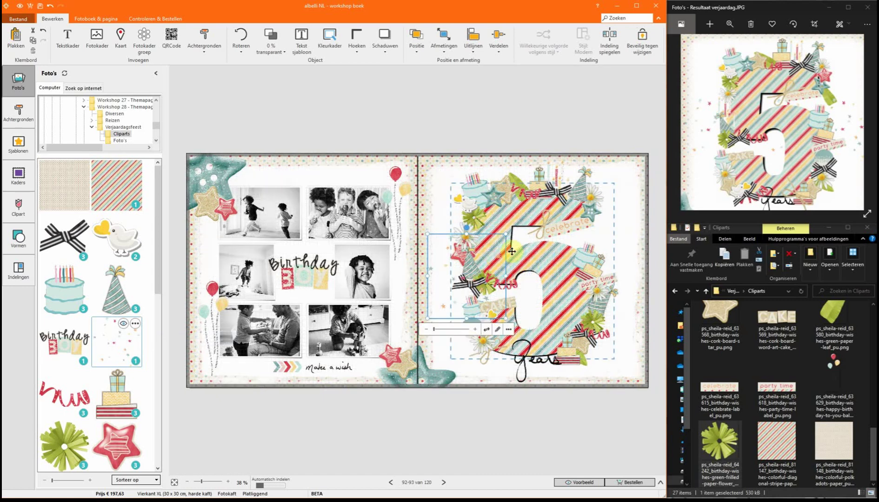
# Duplicate the confetti twice, placing one copy over the middle of the 5 and one over the page's right edge
pyautogui.press('Right')
pyautogui.press('Down')
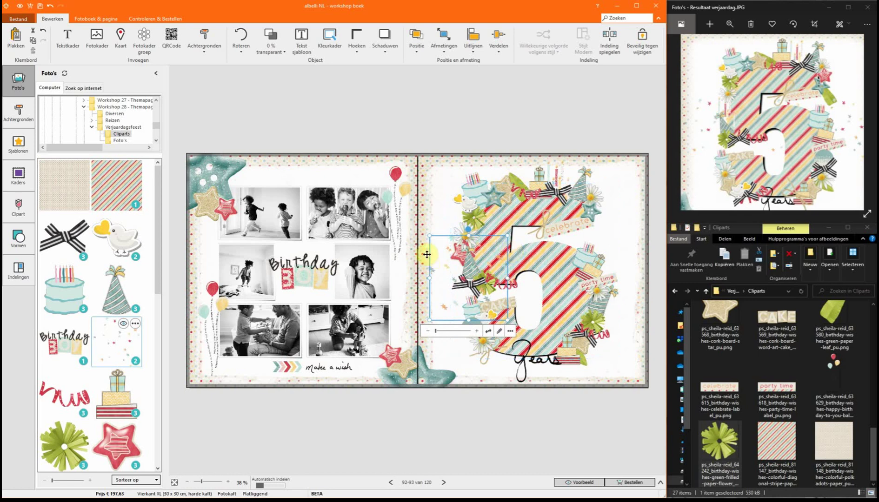
pyautogui.moveTo(438, 257); pyautogui.dragTo(521, 255)
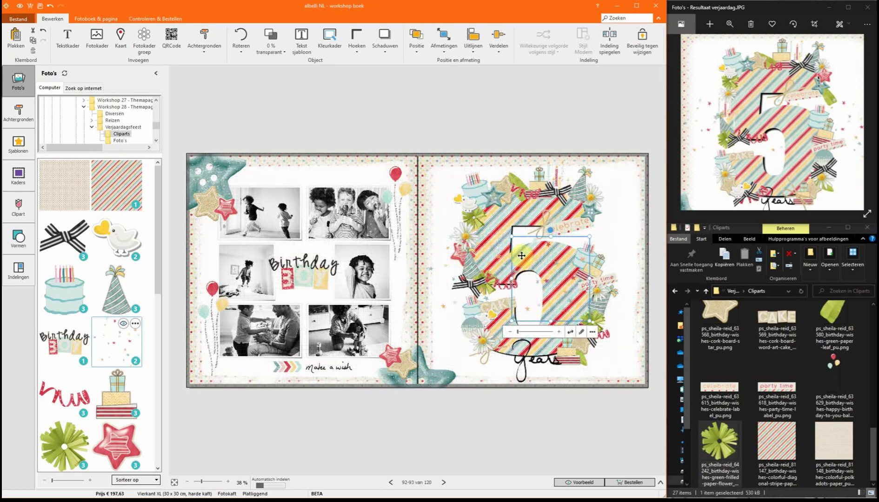
pyautogui.hotkey('ctrl', 'v')
pyautogui.moveTo(527, 249); pyautogui.dragTo(626, 261)
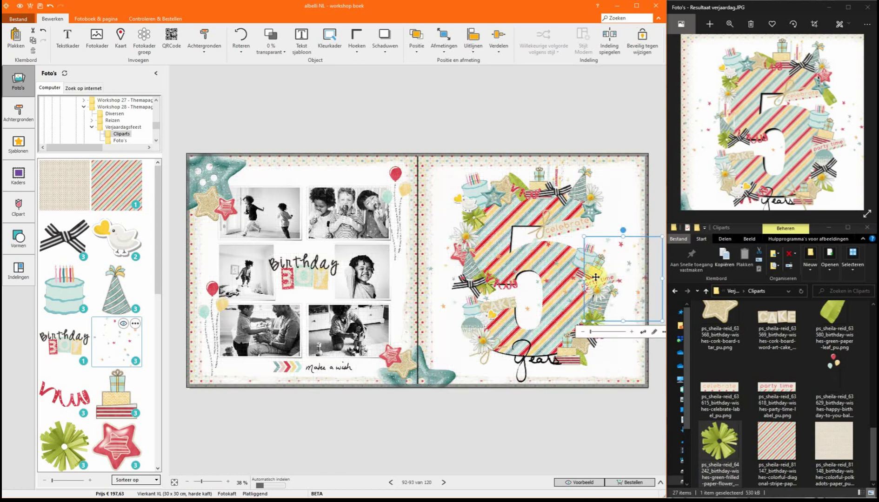
# Send all three confetti objects to the back, behind the 5's decorations
pyautogui.rightClick(615, 255)
pyautogui.click(614, 243)
pyautogui.rightClick(615, 243)
pyautogui.moveTo(658, 397)
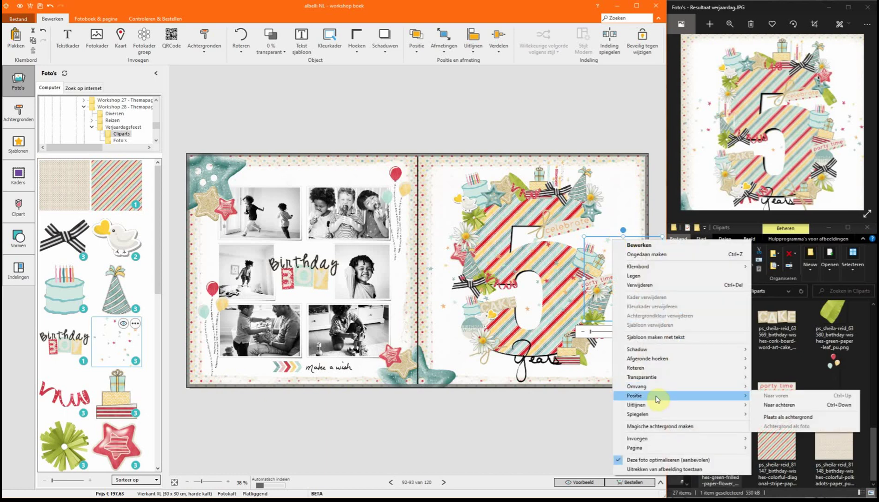
pyautogui.click(768, 404)
pyautogui.click(539, 285)
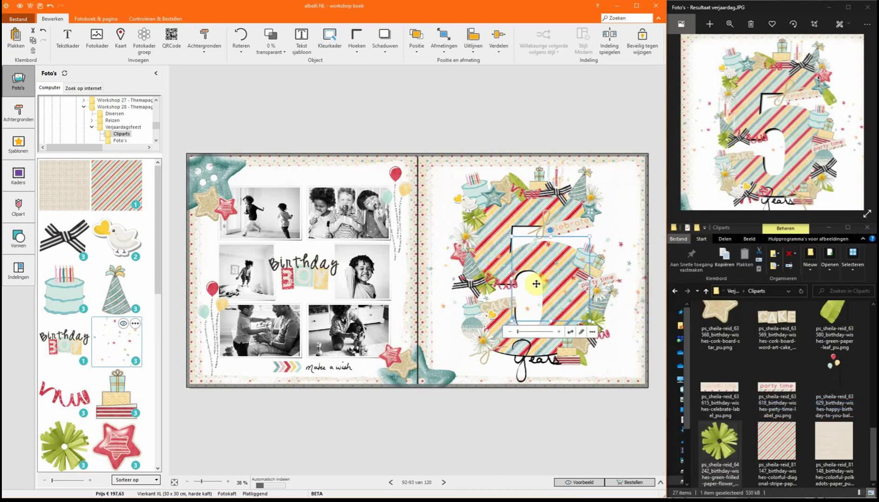
pyautogui.rightClick(538, 285)
pyautogui.moveTo(566, 442)
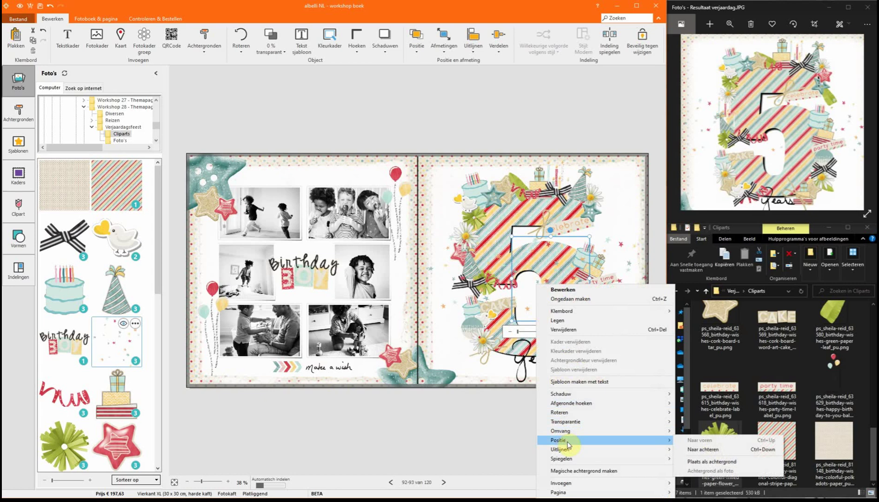
pyautogui.click(704, 449)
pyautogui.click(441, 270)
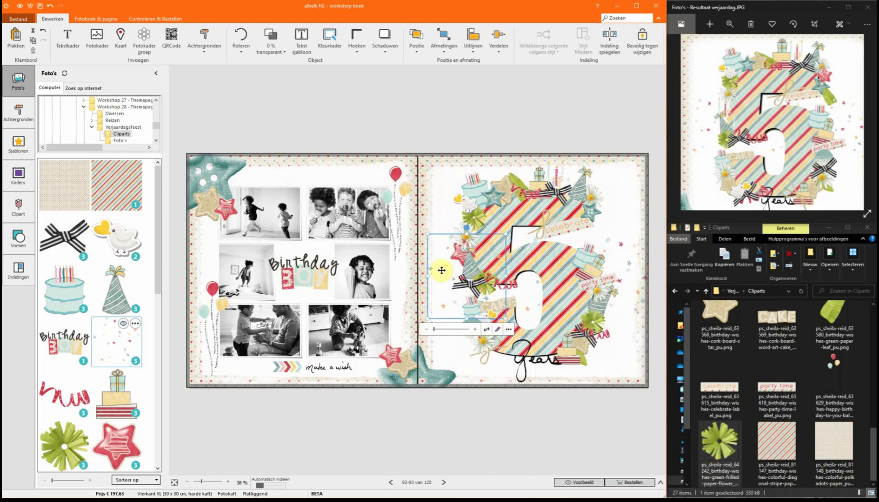
pyautogui.rightClick(441, 270)
pyautogui.moveTo(572, 429)
pyautogui.click(605, 436)
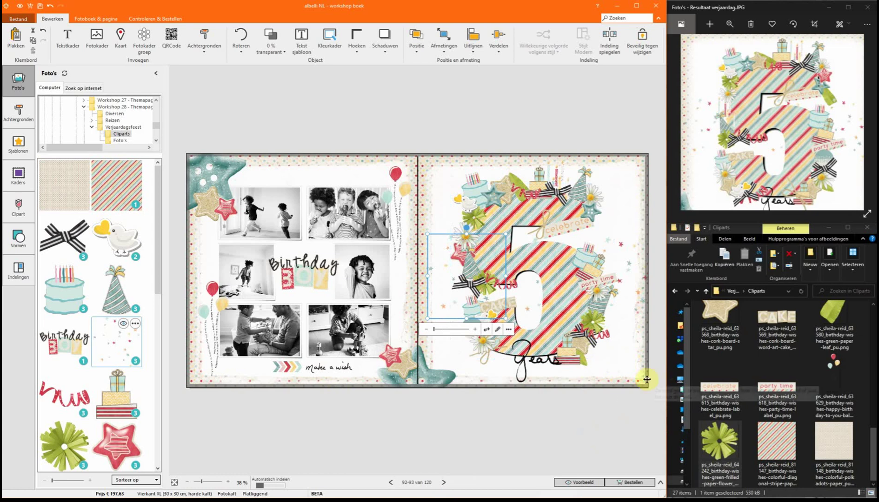
# Give all objects on the right page a lower-right shadow (Schaduw rechtsonder)
pyautogui.hotkey('ctrl', 'a')
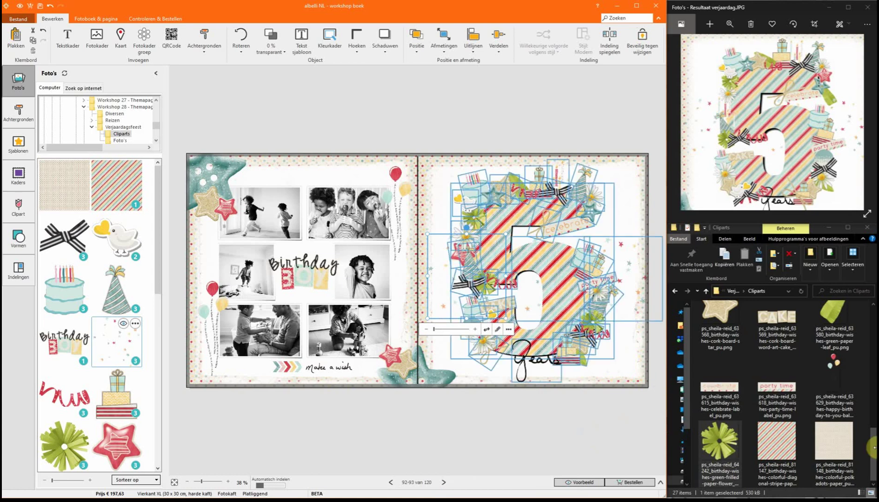
pyautogui.click(384, 44)
pyautogui.click(409, 106)
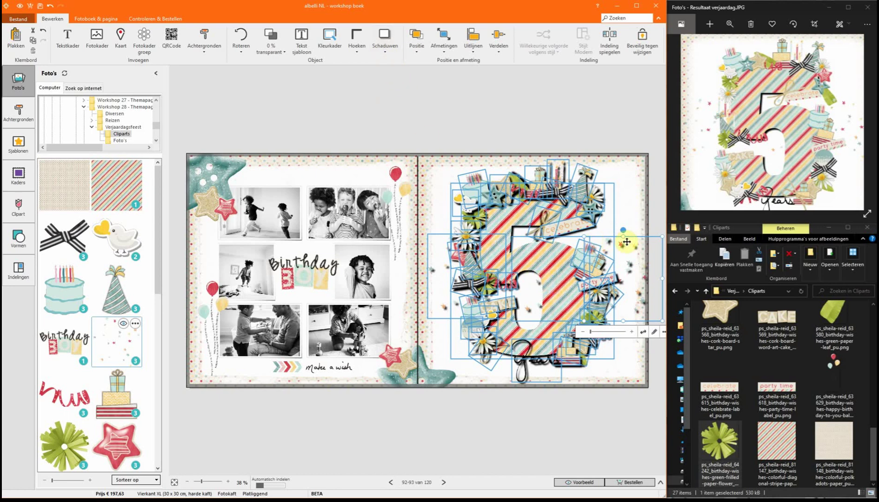
# Reduce the shadow width of all selected objects to 1 and apply it in black
pyautogui.click(390, 51)
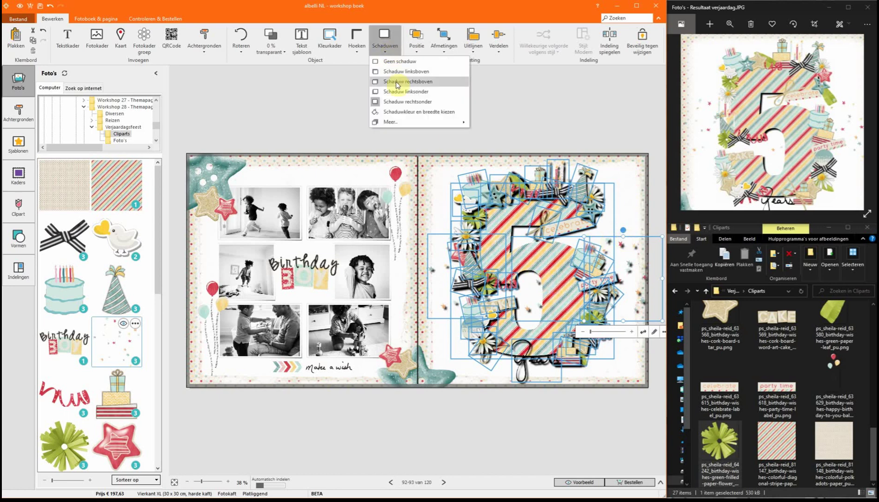
pyautogui.click(403, 112)
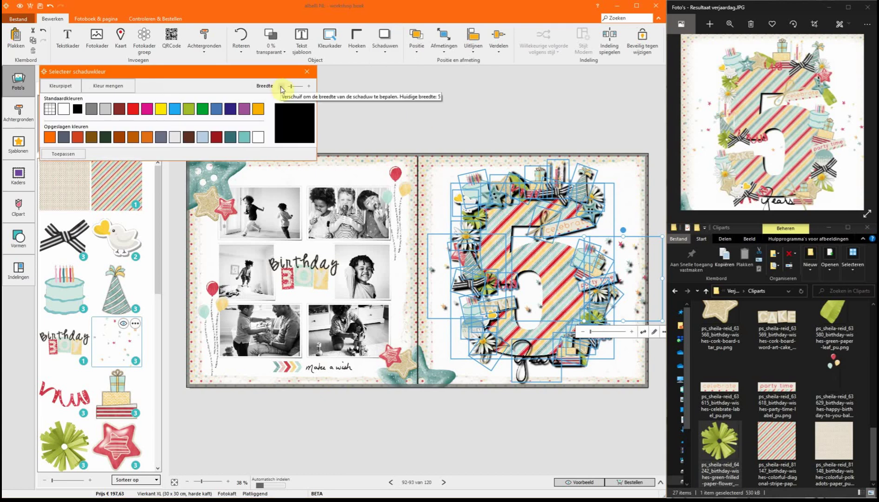
pyautogui.click(281, 89)
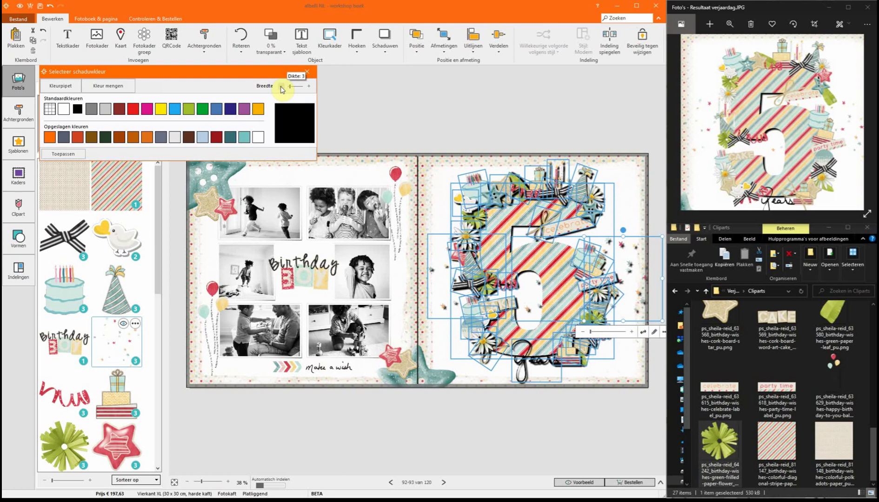
pyautogui.click(281, 87)
pyautogui.click(281, 87)
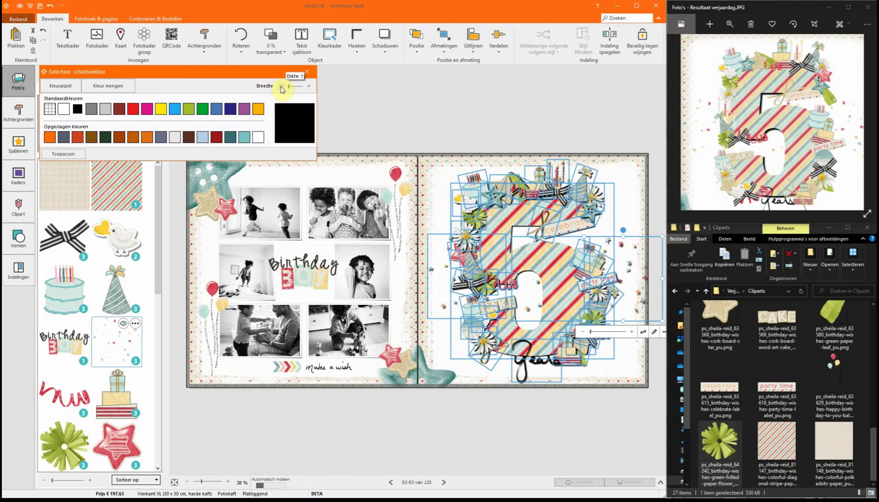
pyautogui.click(67, 157)
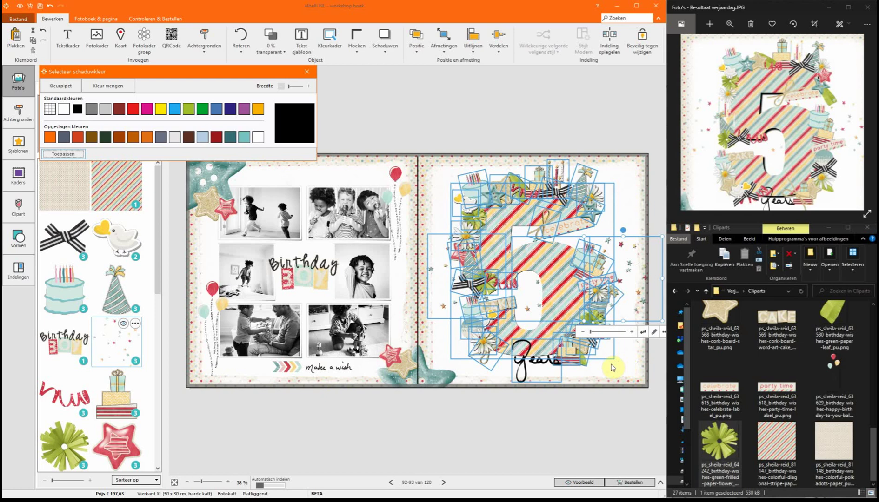
pyautogui.click(614, 179)
pyautogui.click(614, 178)
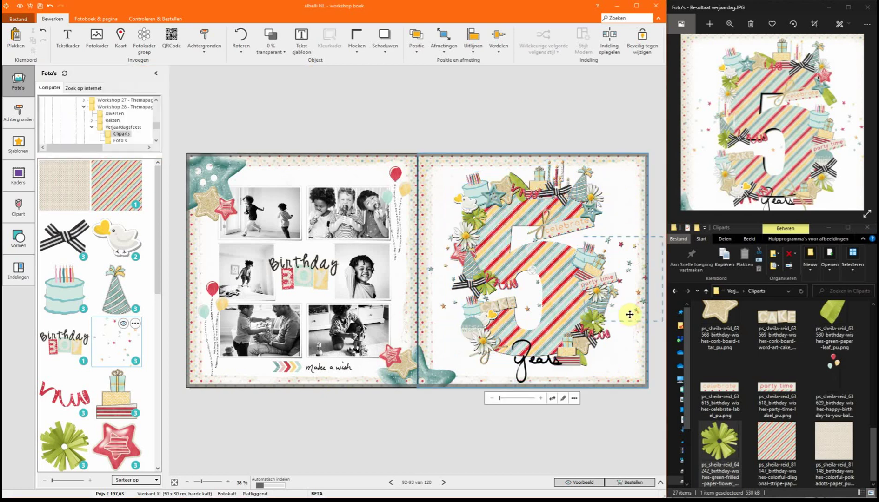
# Rotate the celebrate label on the 5's upper arm closer to level and readjust the Years text below the 5
pyautogui.click(559, 227)
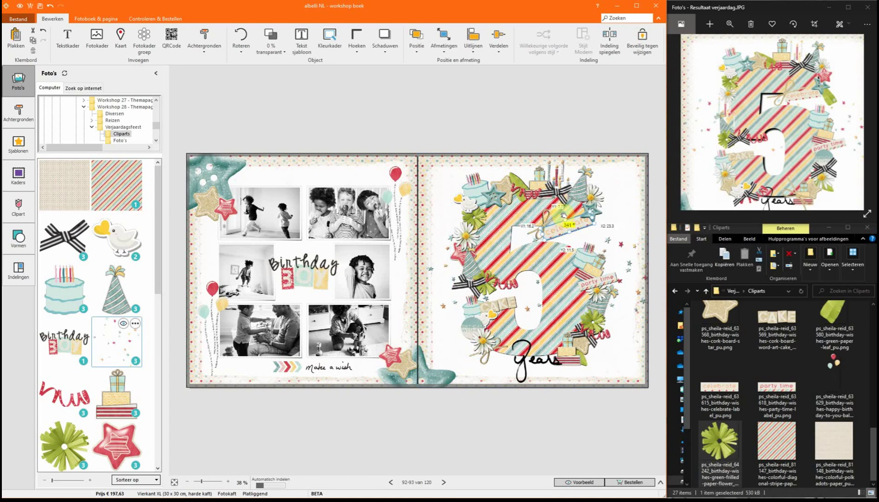
pyautogui.moveTo(563, 215); pyautogui.dragTo(566, 219)
pyautogui.click(523, 324)
pyautogui.moveTo(468, 308); pyautogui.dragTo(464, 249)
pyautogui.click(613, 188)
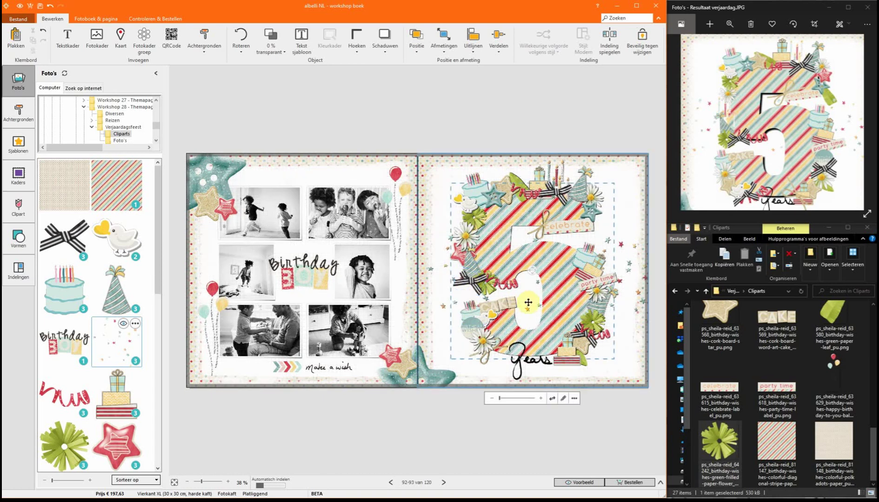
# Remove the shadow from the confetti objects on both sides of the 5
pyautogui.click(441, 306)
pyautogui.click(441, 306)
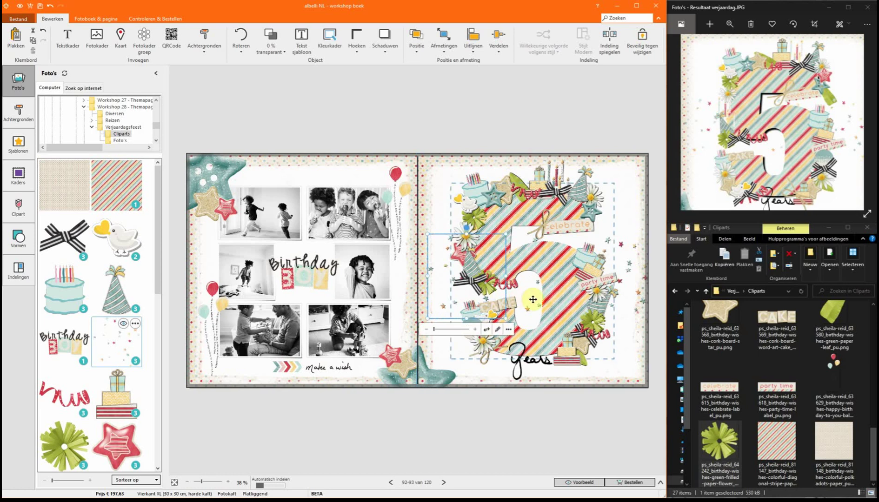
pyautogui.click(626, 262)
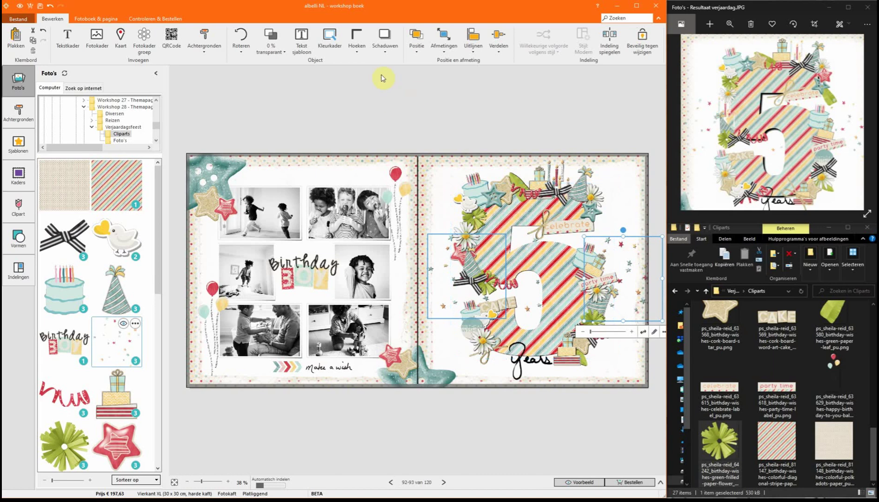
pyautogui.click(385, 39)
pyautogui.click(409, 70)
# Remove the shadow from the striped 5 and the confetti over its middle
pyautogui.click(532, 257)
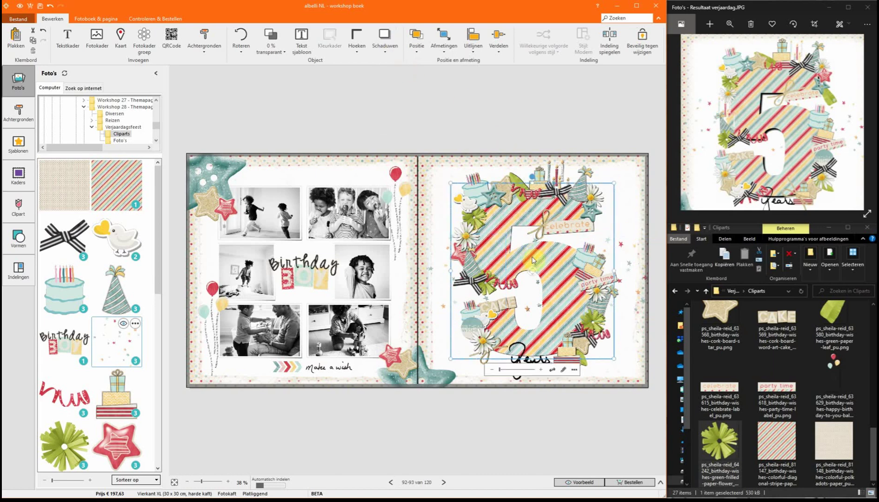
pyautogui.click(531, 310)
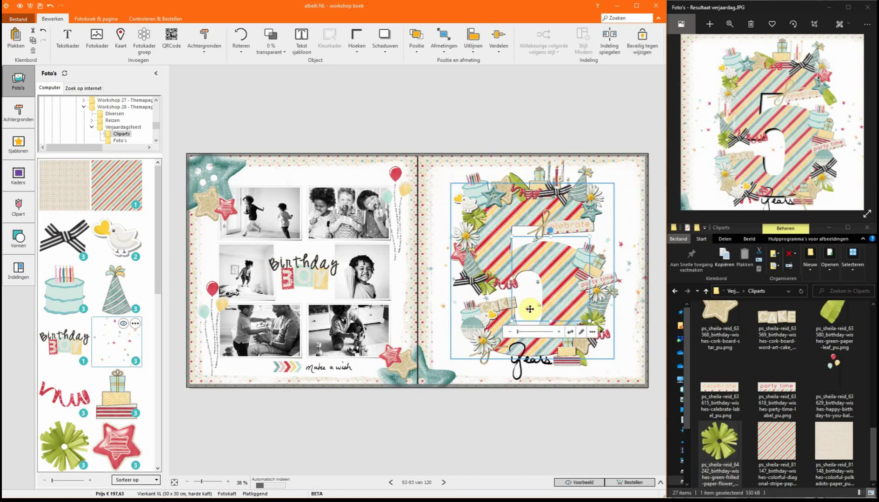
pyautogui.rightClick(530, 310)
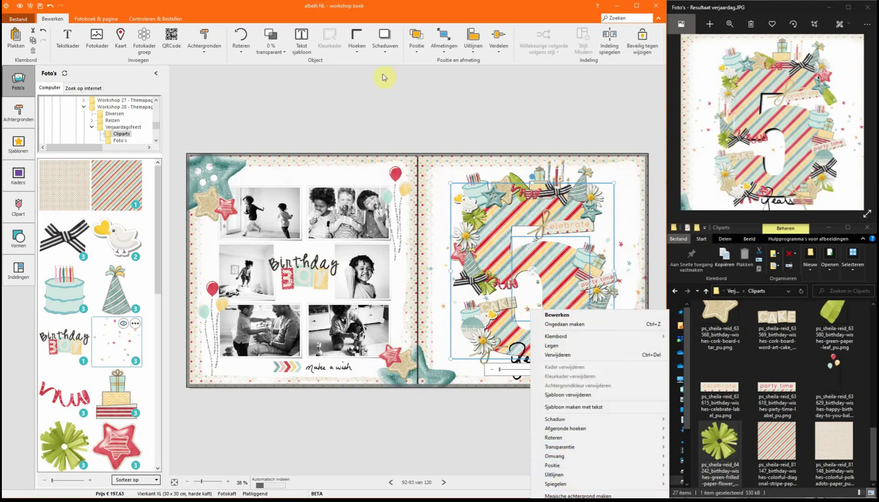
pyautogui.click(377, 48)
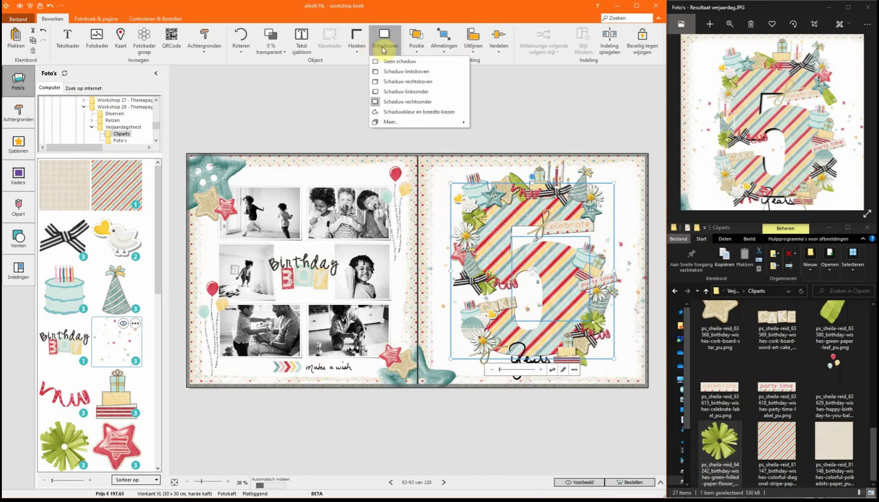
pyautogui.click(403, 63)
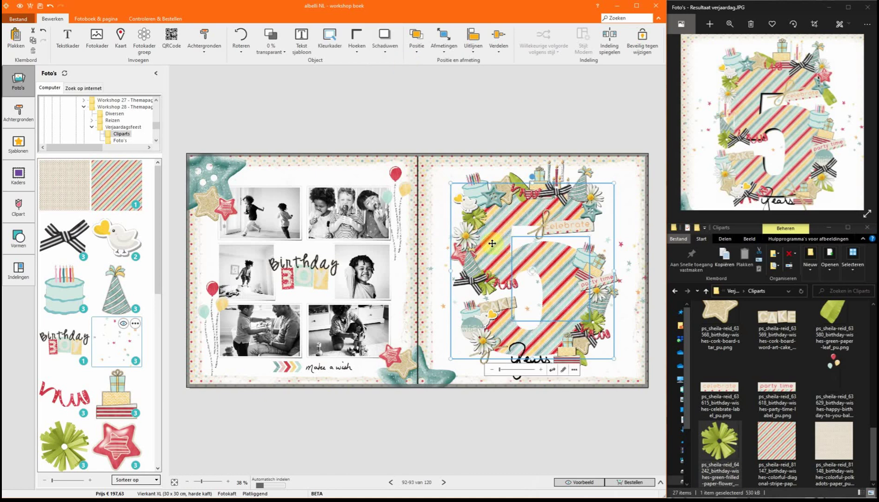
pyautogui.click(615, 196)
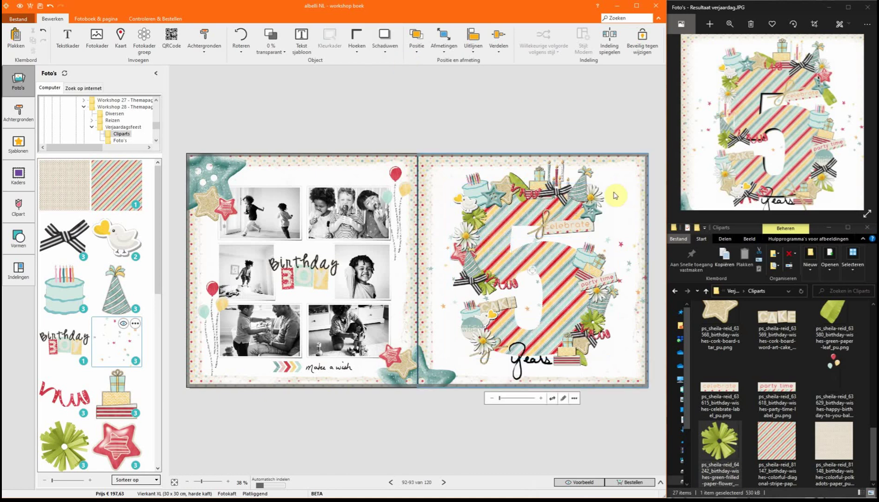
# Give the striped 5 an upper-left shadow in black, increase its width slightly and apply it
pyautogui.click(489, 219)
pyautogui.click(385, 39)
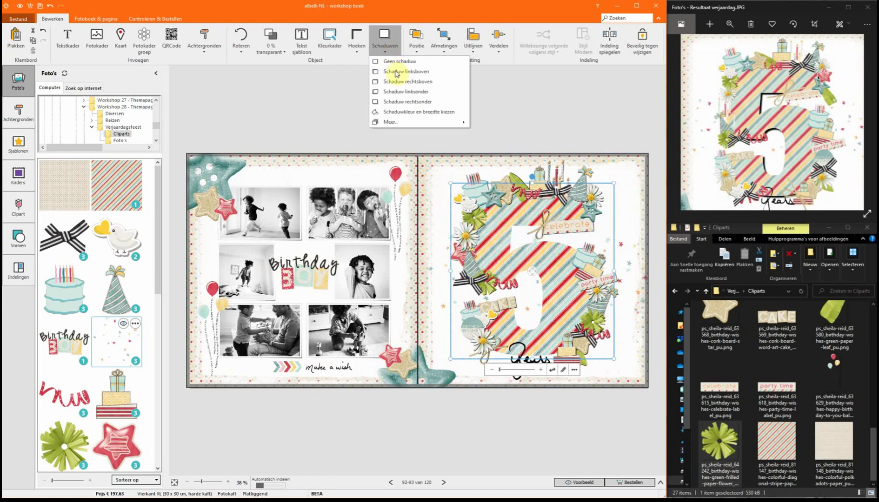
pyautogui.click(395, 72)
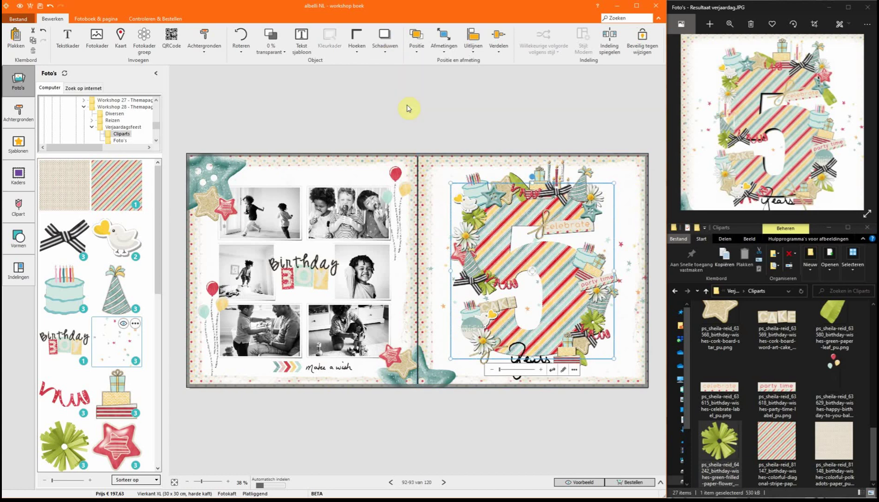
pyautogui.click(384, 38)
pyautogui.click(418, 112)
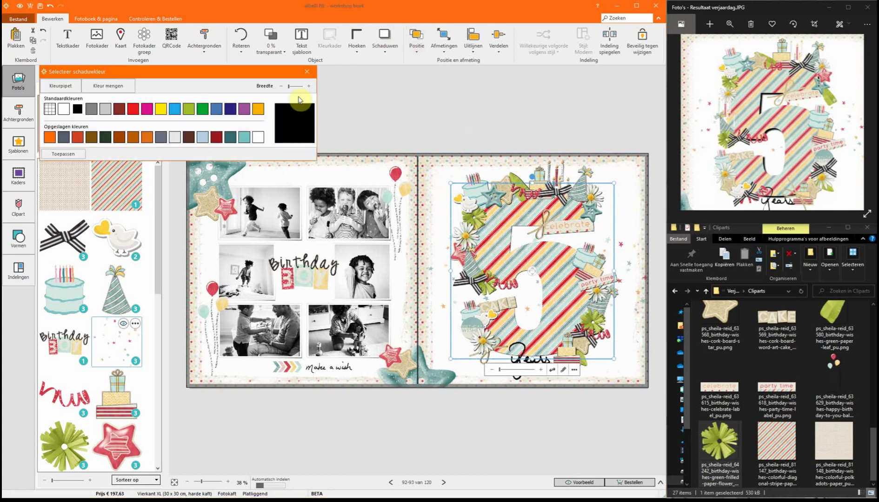
pyautogui.click(310, 89)
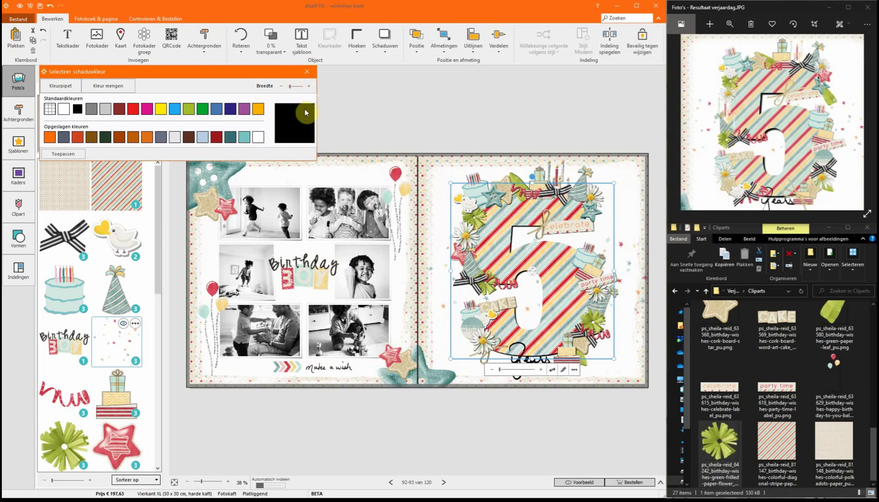
pyautogui.click(62, 152)
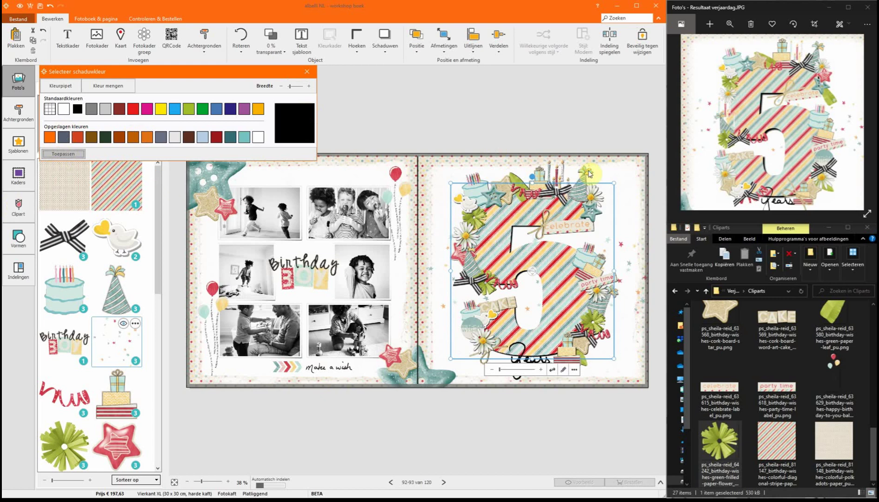
# Zoom out the example image to compare more of the finished spread with the layout
pyautogui.click(729, 17)
pyautogui.click(730, 24)
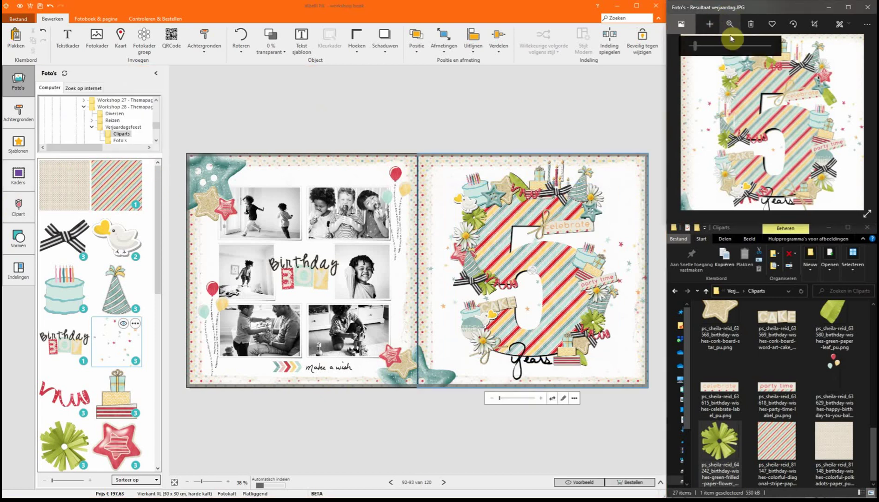
pyautogui.moveTo(700, 43); pyautogui.dragTo(691, 43)
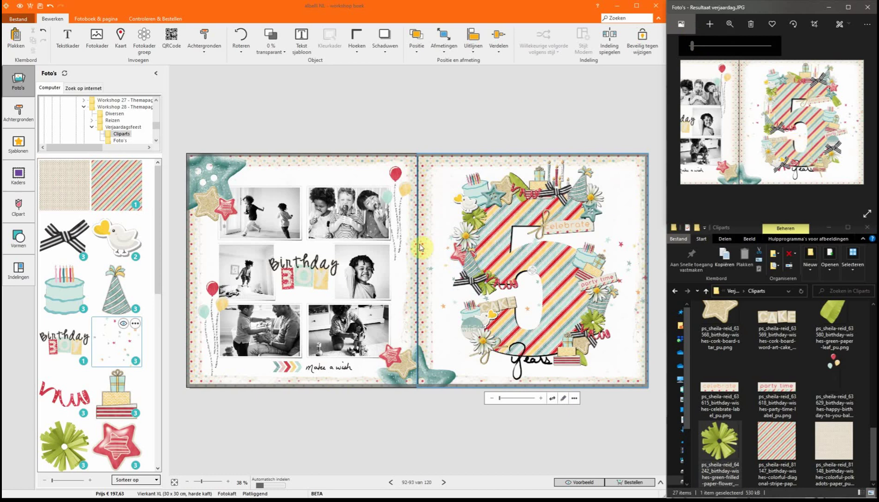
# Apply the soft dark-edged frame template from the Effecten category to the right page and the left page
pyautogui.click(429, 264)
pyautogui.click(18, 144)
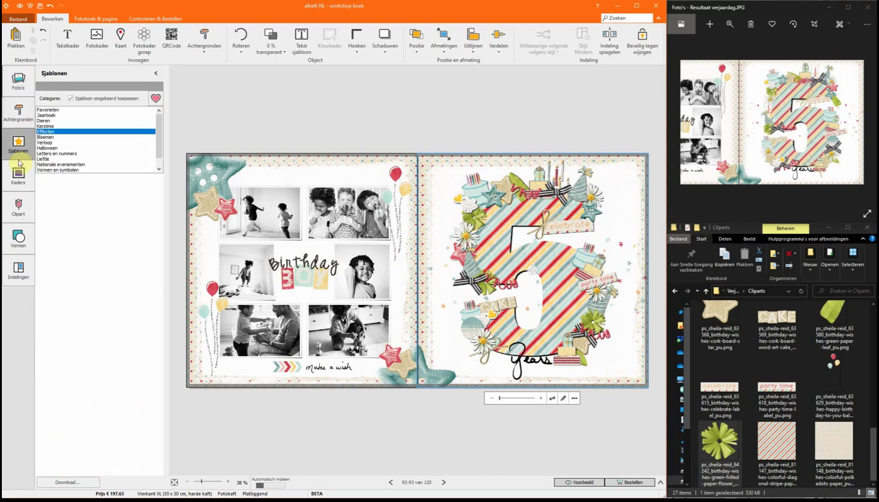
pyautogui.moveTo(158, 217); pyautogui.dragTo(162, 296)
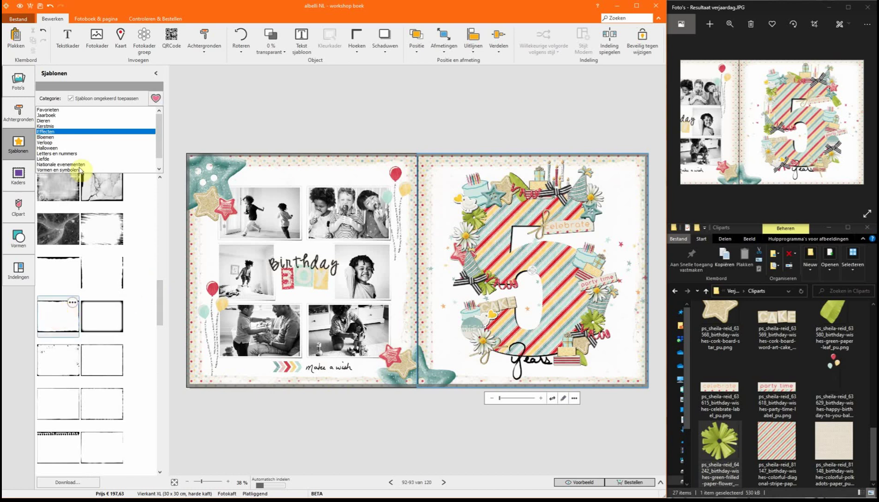
pyautogui.click(54, 320)
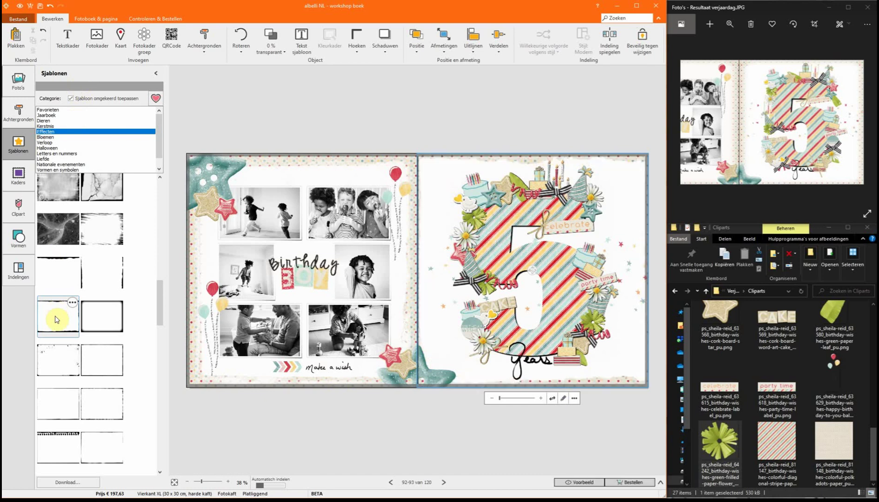
pyautogui.click(102, 323)
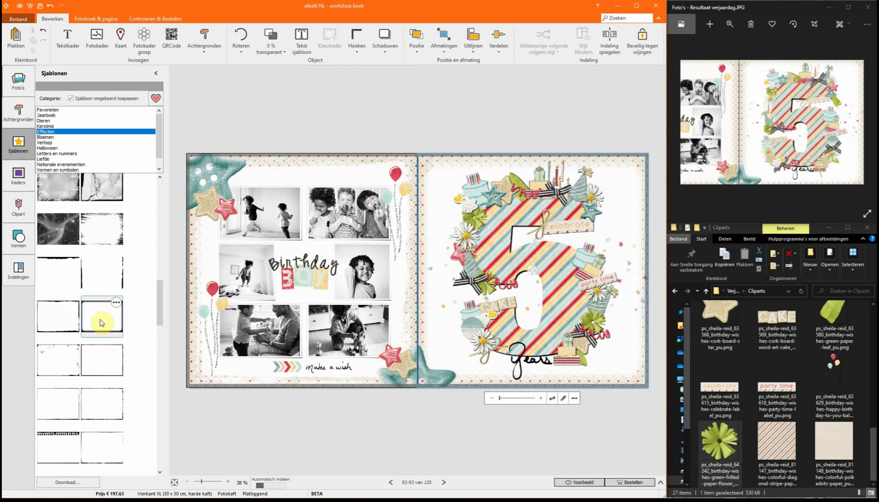
pyautogui.click(193, 378)
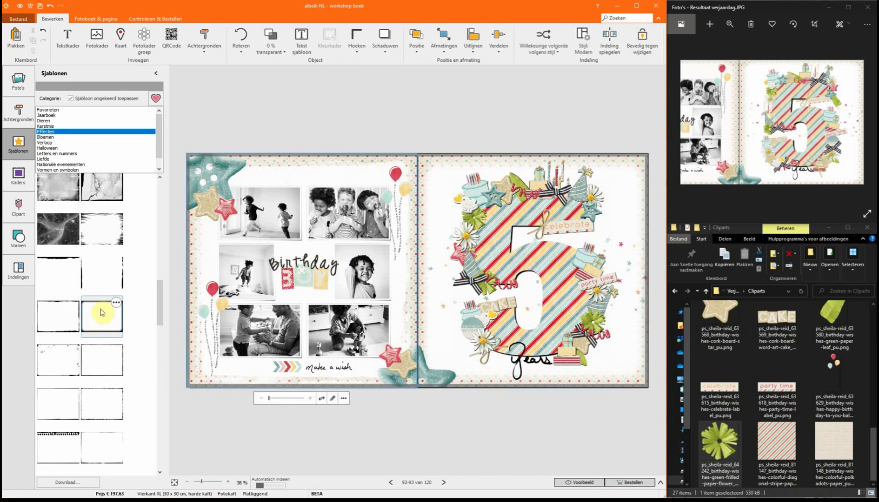
pyautogui.click(102, 320)
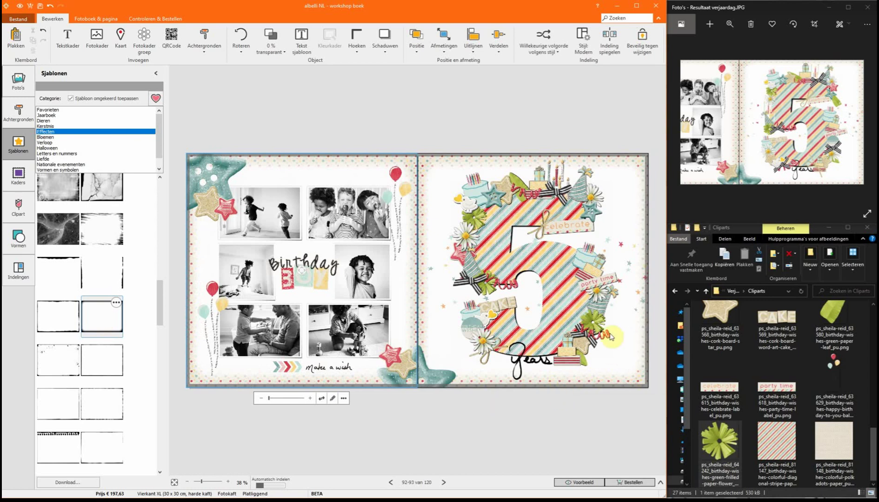
# Adjust the placement of the black-striped bow on the 5's left edge and the twine at its lower-left corner
pyautogui.click(466, 274)
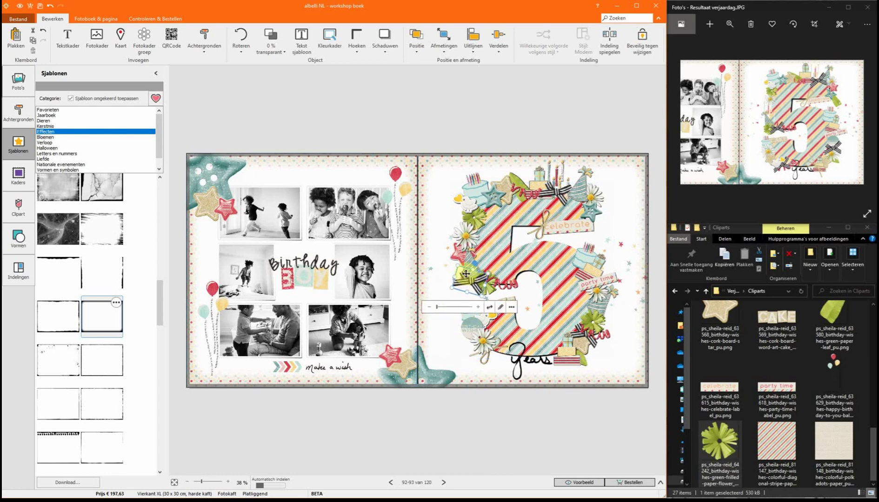
pyautogui.moveTo(466, 274); pyautogui.dragTo(468, 279)
pyautogui.moveTo(469, 278); pyautogui.dragTo(489, 348)
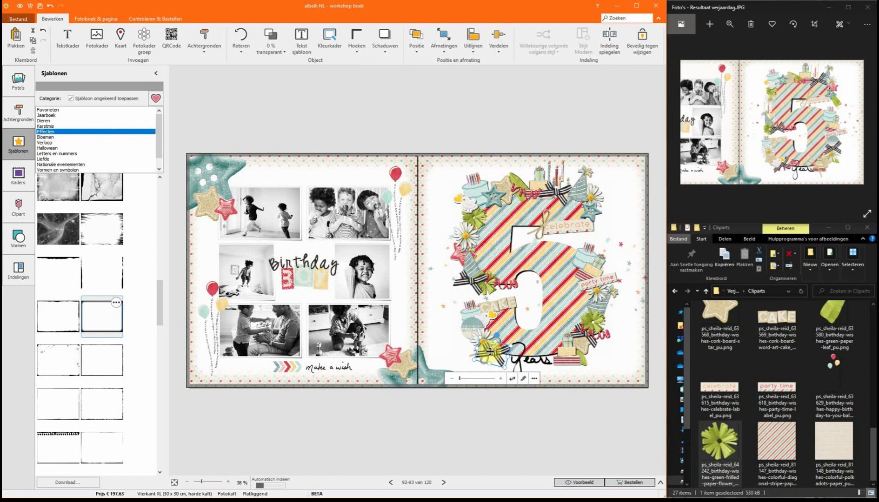
# Send the twine at the 5's lower-left corner to the back, then send the striped 5 behind it
pyautogui.rightClick(490, 351)
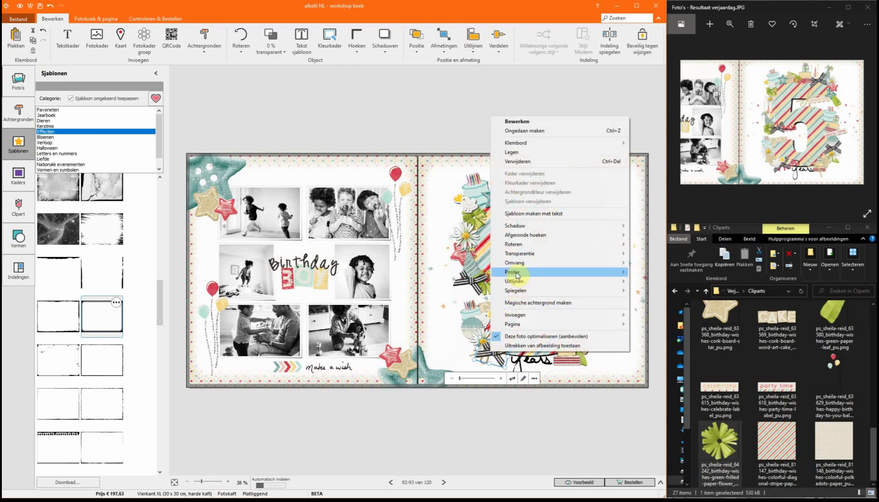
pyautogui.moveTo(516, 272)
pyautogui.click(649, 281)
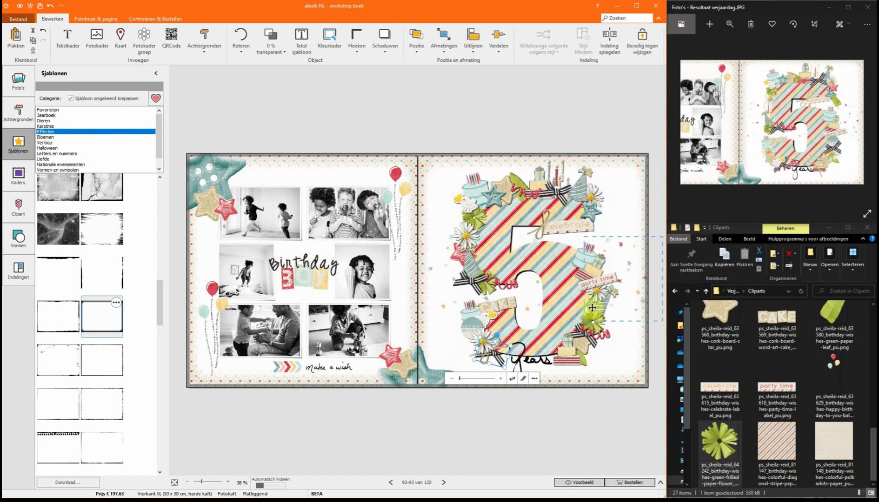
pyautogui.click(546, 330)
pyautogui.rightClick(548, 330)
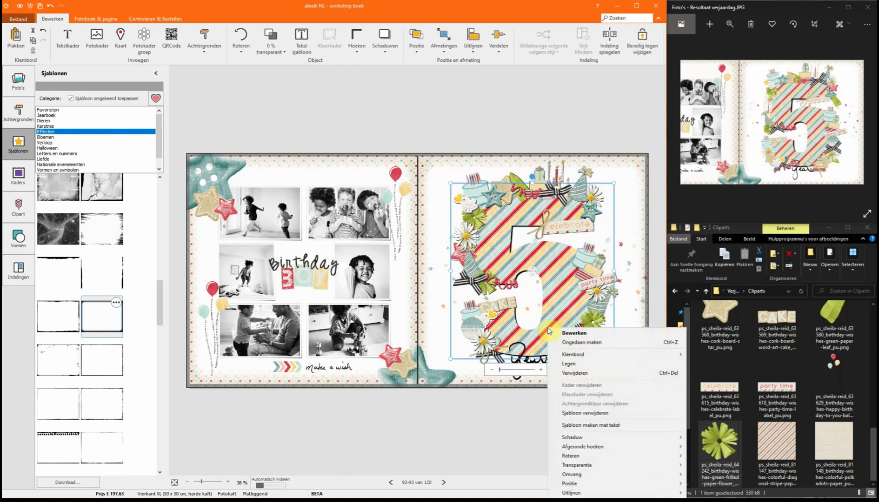
pyautogui.moveTo(575, 483)
pyautogui.click(705, 493)
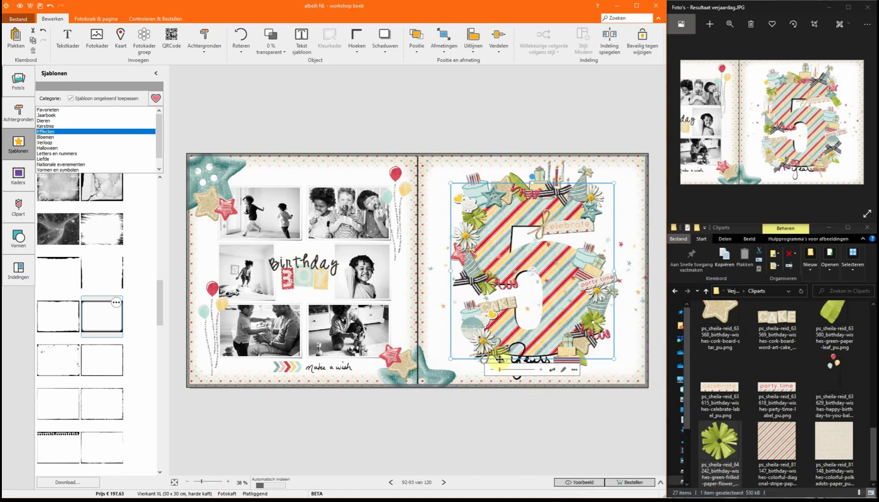
# Move the daisy at the 5's lower-left corner slightly up and outward from the twine
pyautogui.moveTo(499, 359); pyautogui.dragTo(478, 344)
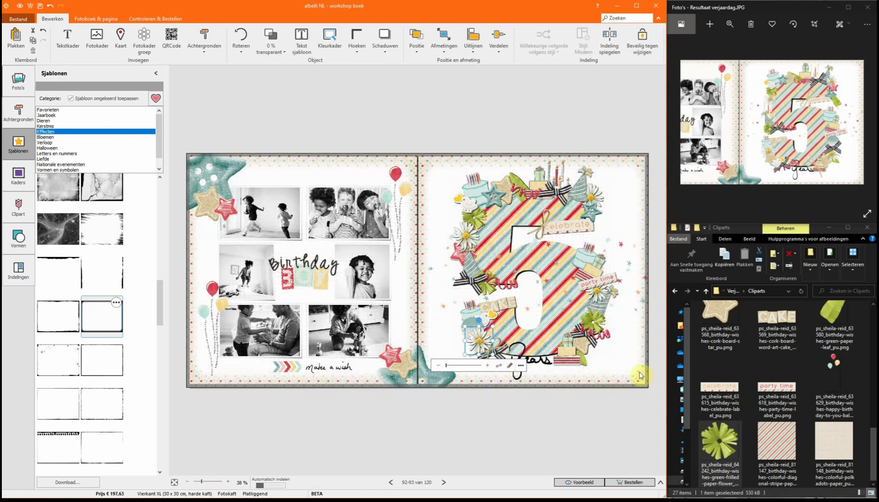
pyautogui.click(500, 356)
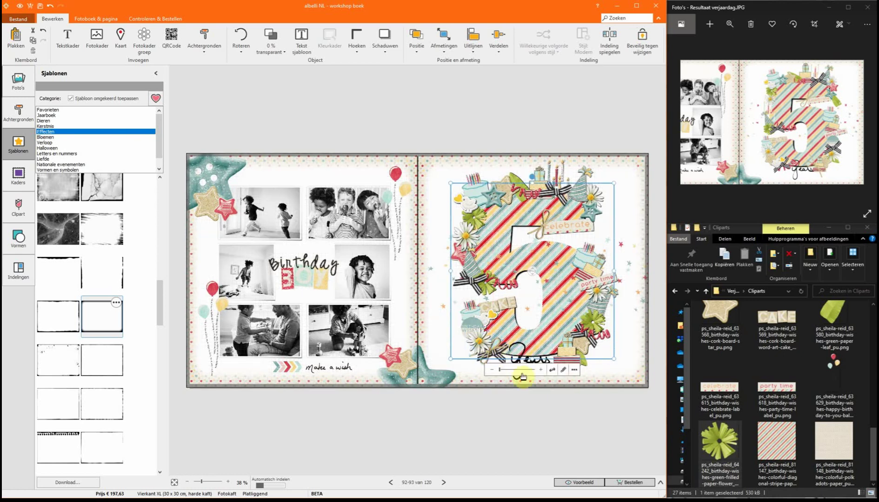
pyautogui.click(622, 363)
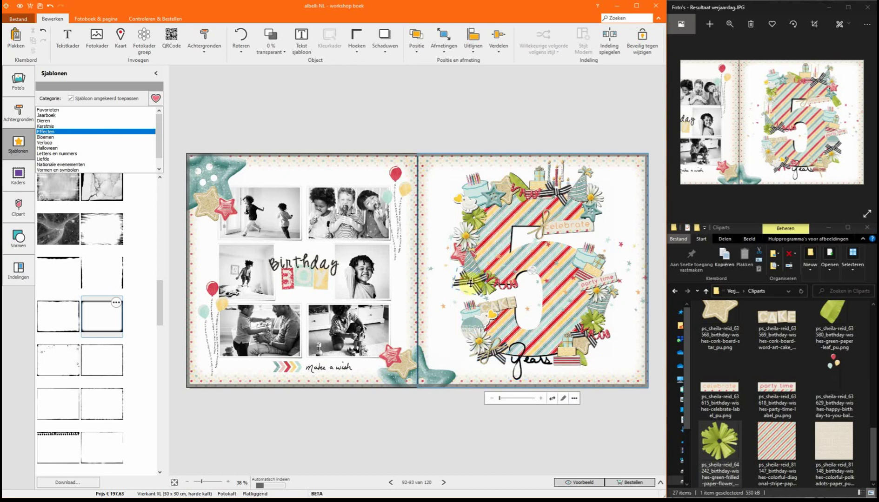
# Nudge the black-striped bow on the 5's left edge inward and the daisy below the dove upward
pyautogui.moveTo(465, 285); pyautogui.dragTo(469, 284)
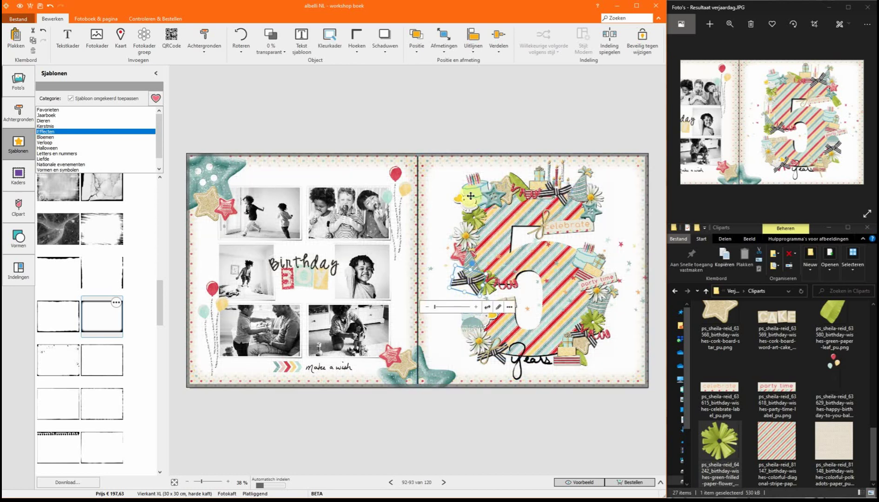
pyautogui.click(478, 221)
pyautogui.moveTo(478, 222); pyautogui.dragTo(480, 212)
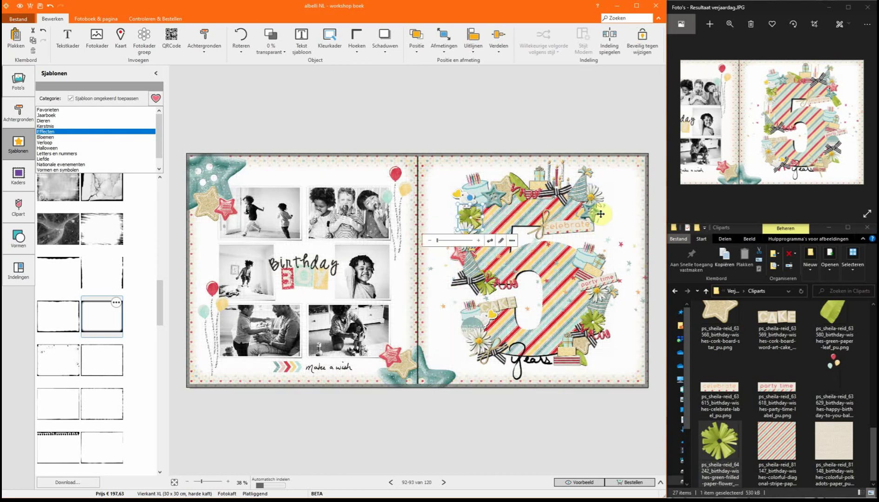
pyautogui.click(521, 275)
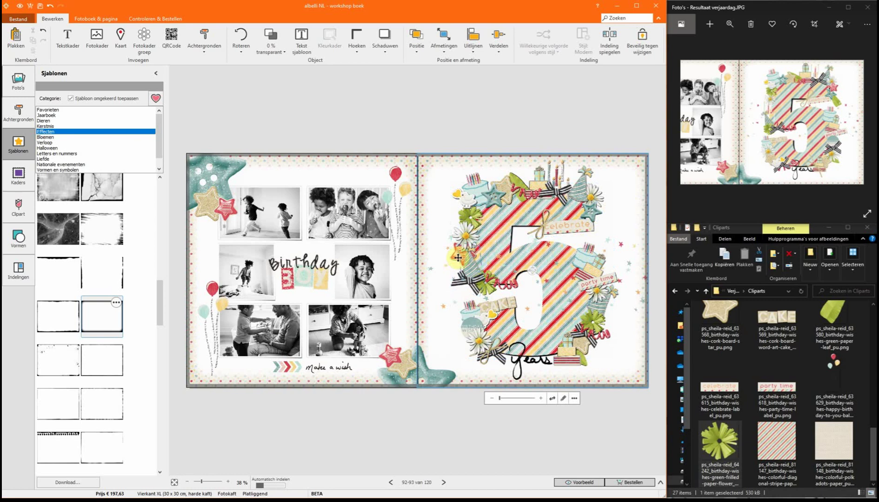
# Shift the cakes at the 5's upper-left and lower-left slightly outward
pyautogui.click(469, 209)
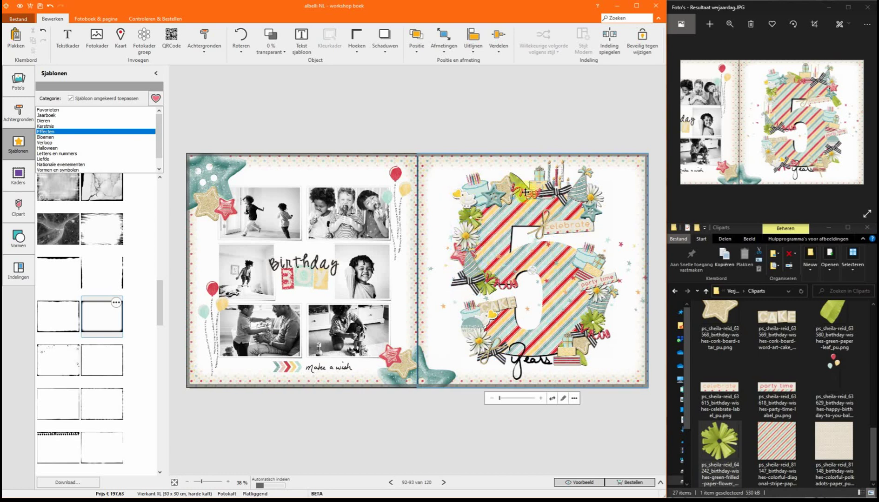
pyautogui.click(468, 198)
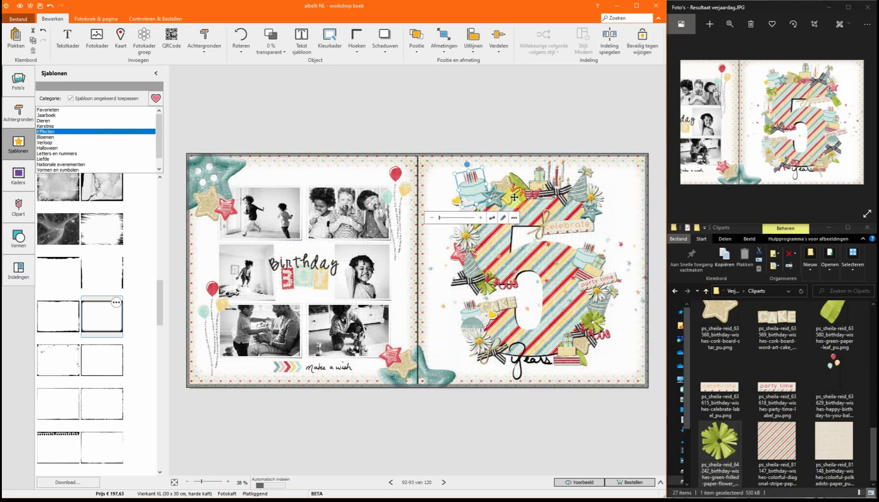
pyautogui.click(570, 249)
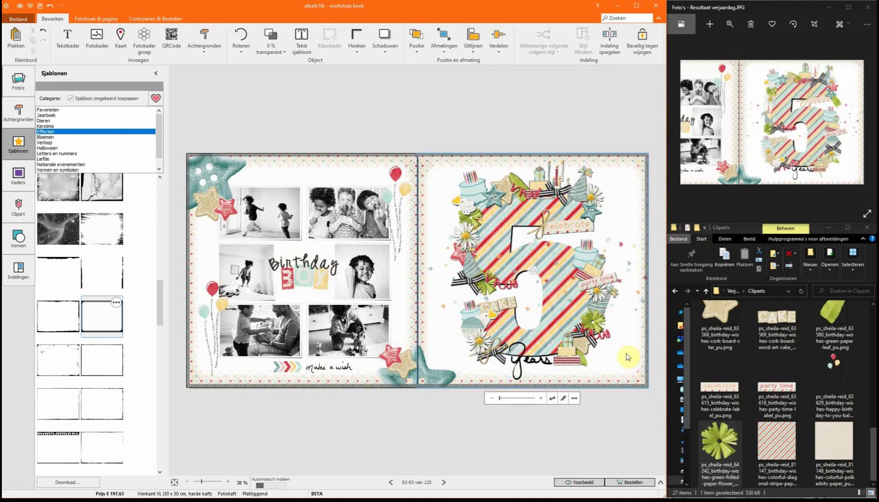
pyautogui.click(656, 371)
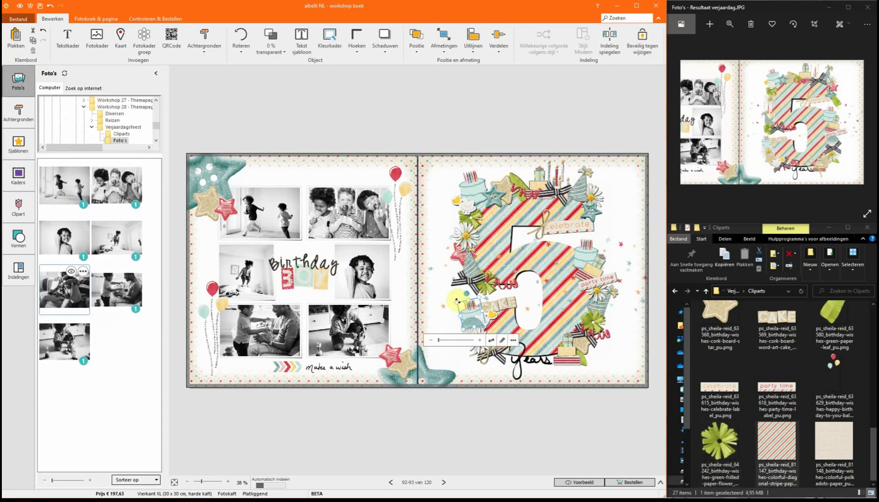
pyautogui.moveTo(458, 300); pyautogui.dragTo(453, 302)
pyautogui.click(625, 200)
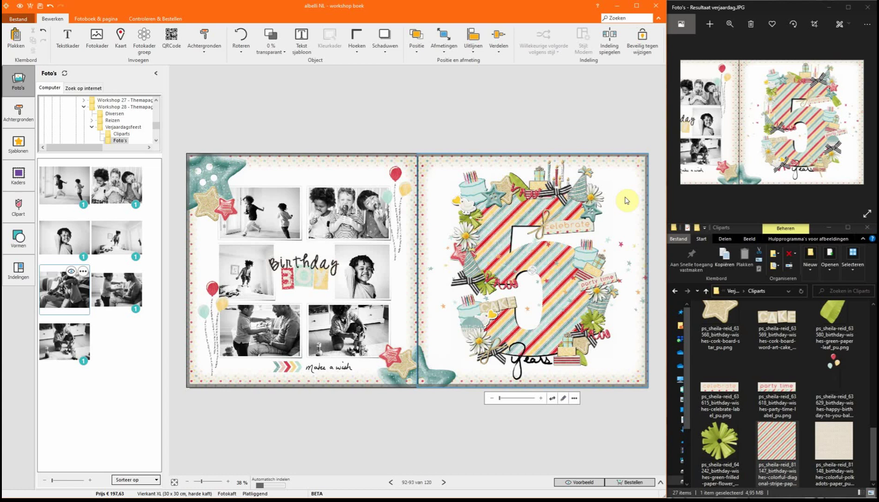
# Go to the travel spread on pages 94-95 and remove the change protection from both pages
pyautogui.click(444, 484)
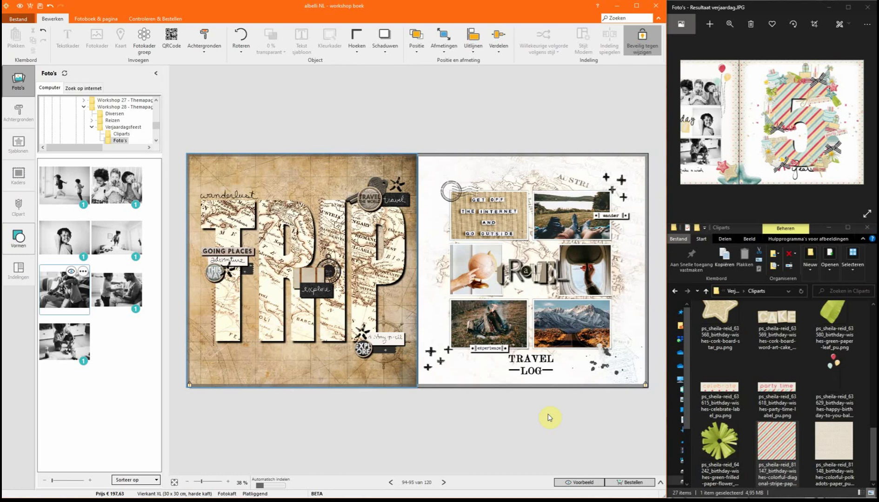
pyautogui.click(637, 41)
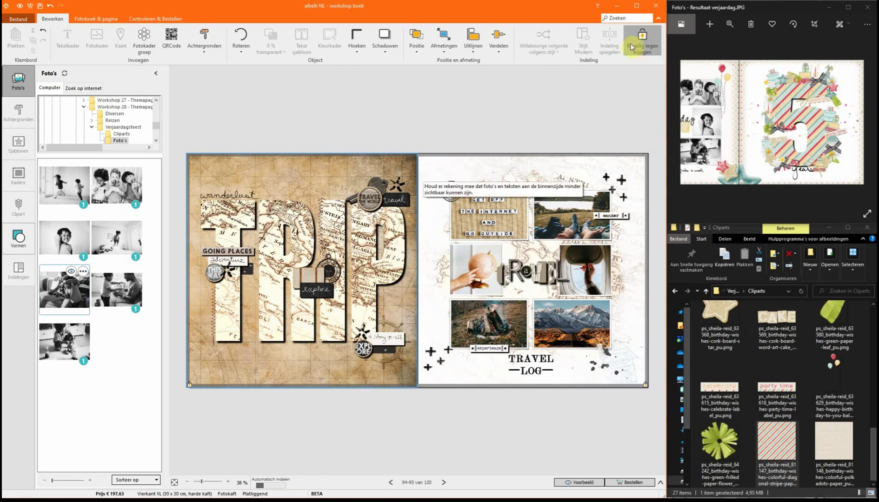
pyautogui.click(635, 43)
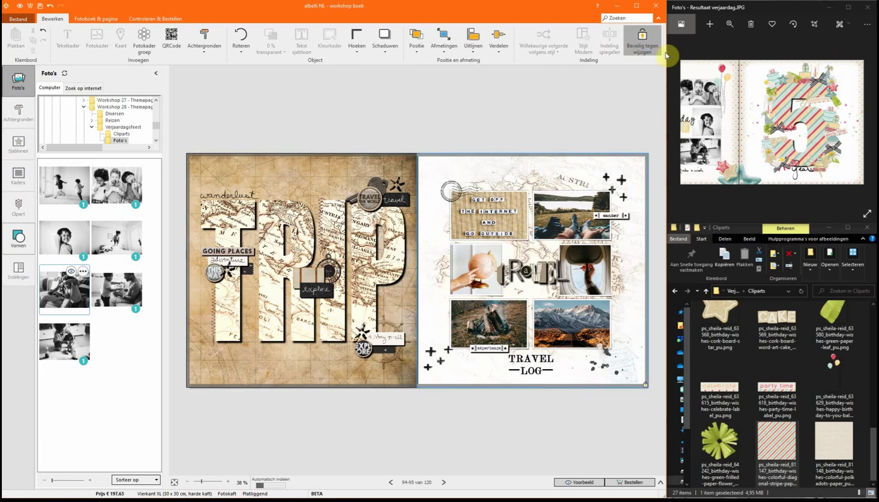
pyautogui.click(652, 40)
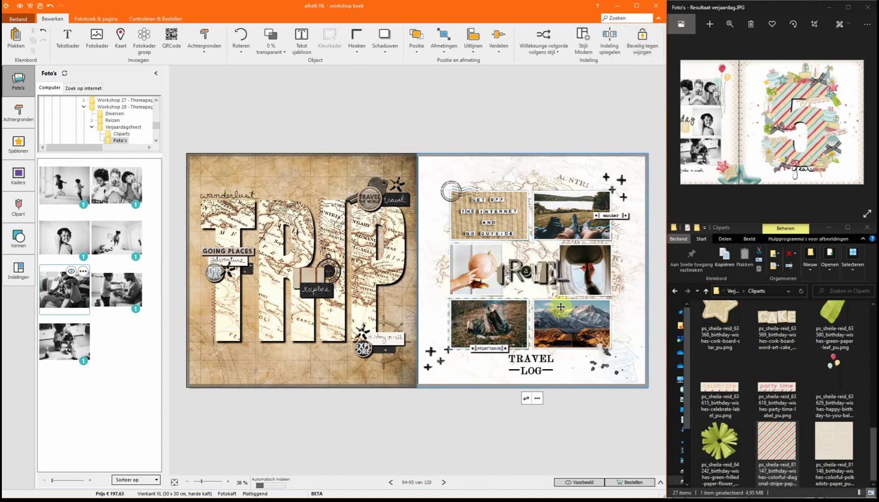
pyautogui.moveTo(794, 112); pyautogui.dragTo(801, 112)
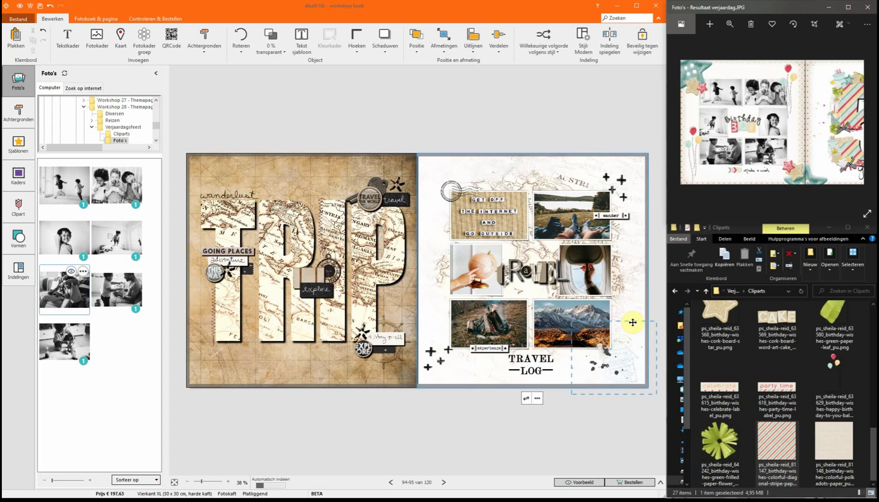
# Show the Woorden templates for the map-filled TRIP photo and inspect the background layers of both travel pages
pyautogui.click(353, 242)
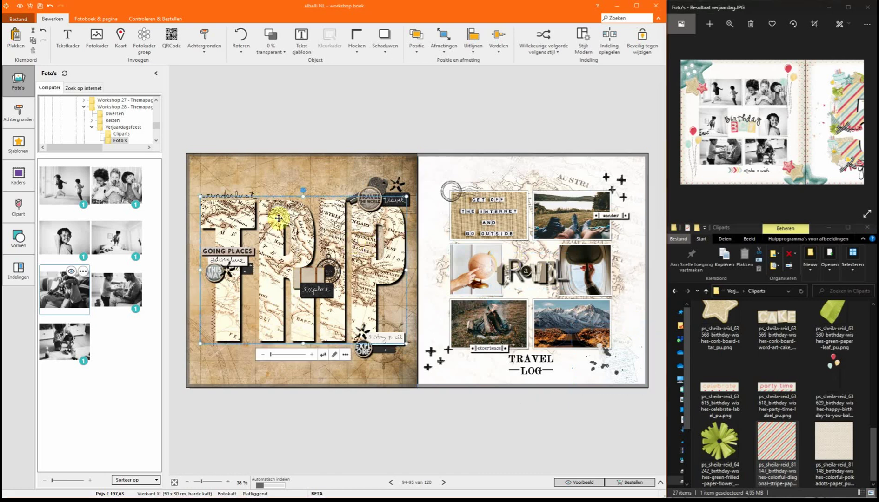
pyautogui.click(18, 145)
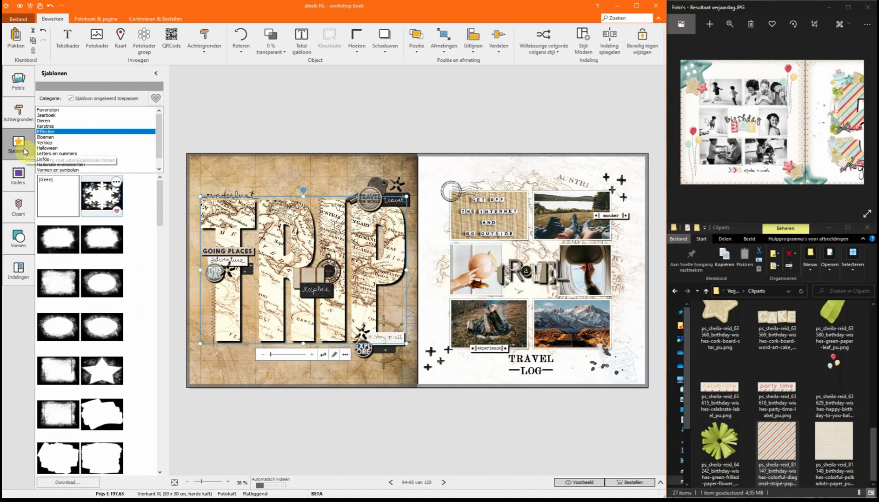
pyautogui.moveTo(160, 141); pyautogui.dragTo(160, 173)
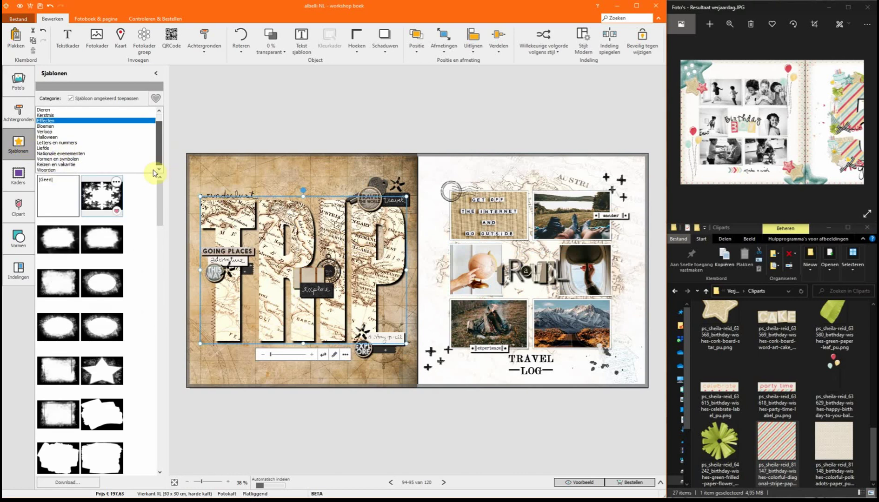
pyautogui.click(51, 170)
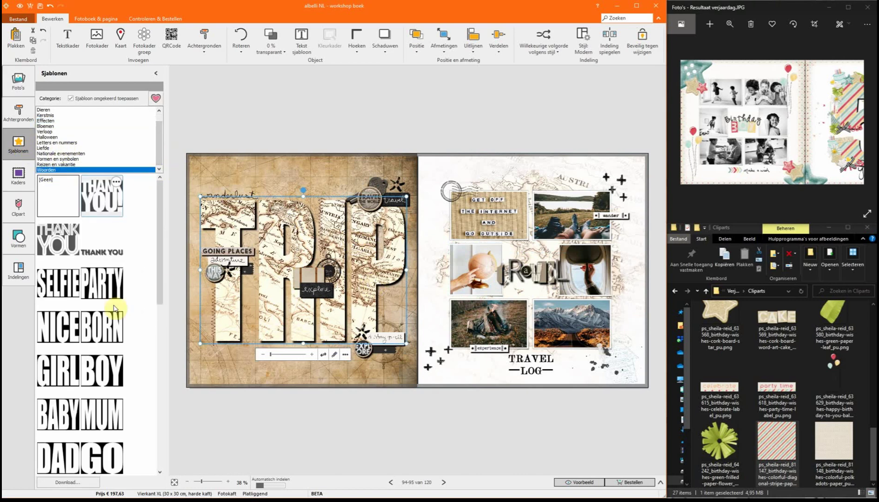
pyautogui.scroll(-1, 156, 261)
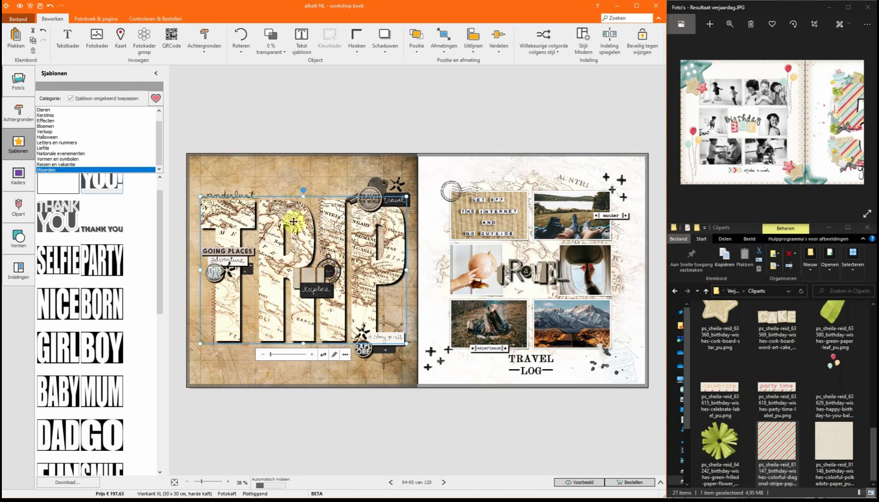
pyautogui.click(301, 37)
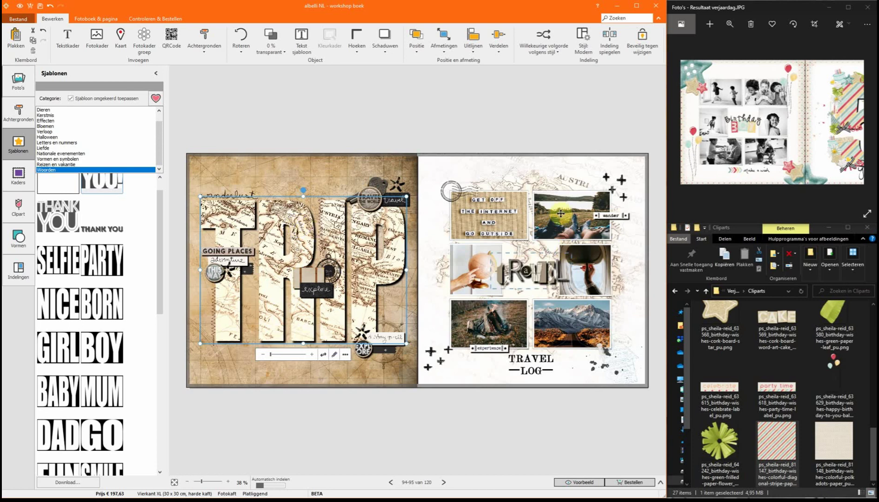
pyautogui.click(385, 162)
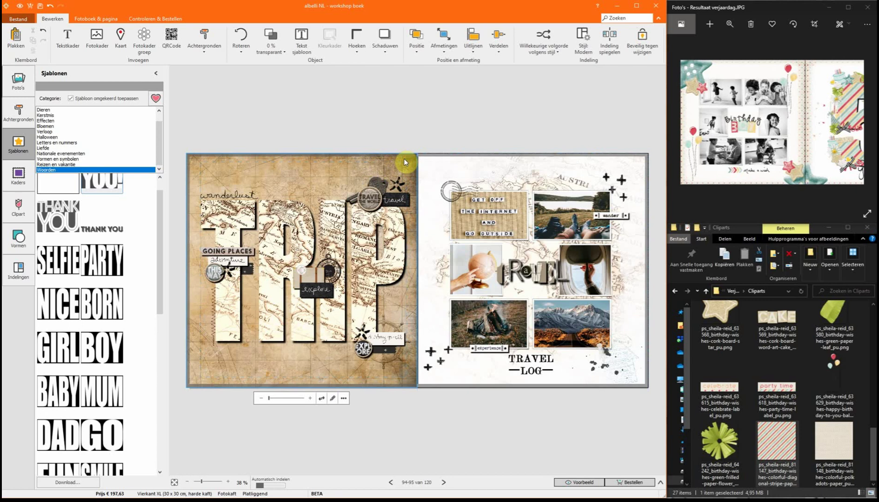
pyautogui.click(522, 168)
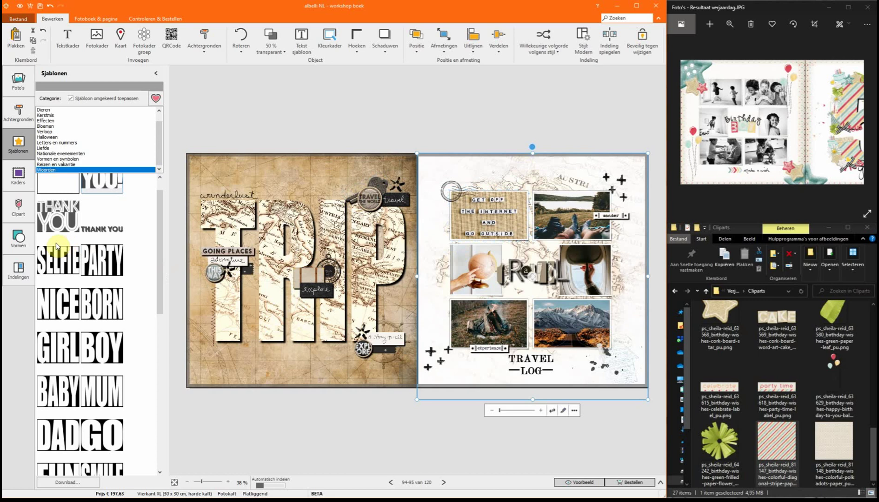
# Apply the old map background from the Reizen en vakantie category to the left page of the empty spread 96-97
pyautogui.click(18, 116)
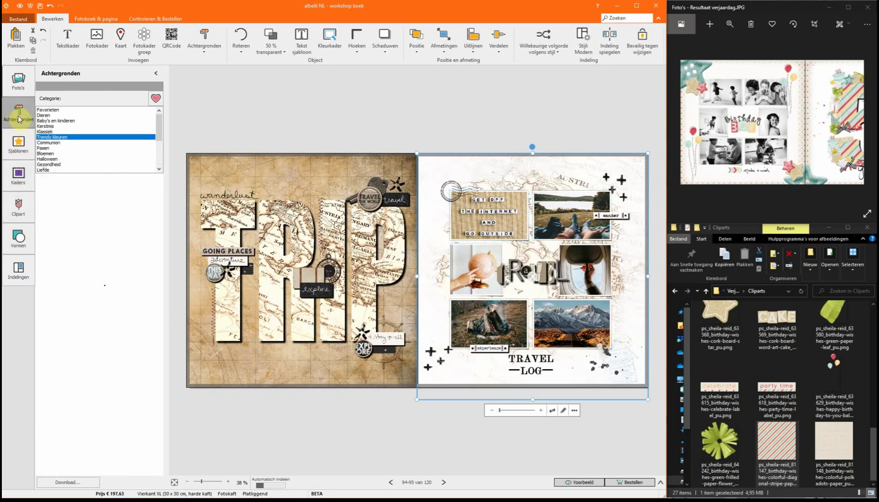
pyautogui.scroll(-4, 70, 140)
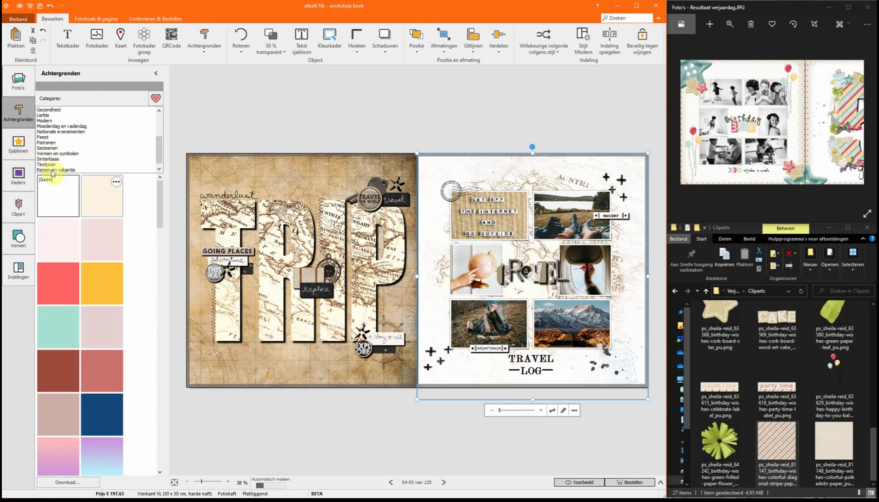
pyautogui.click(52, 170)
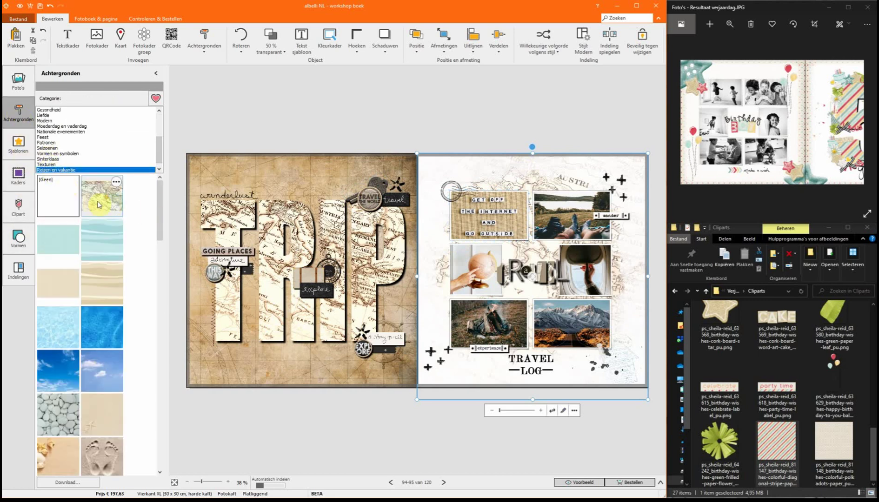
pyautogui.click(443, 482)
pyautogui.click(508, 232)
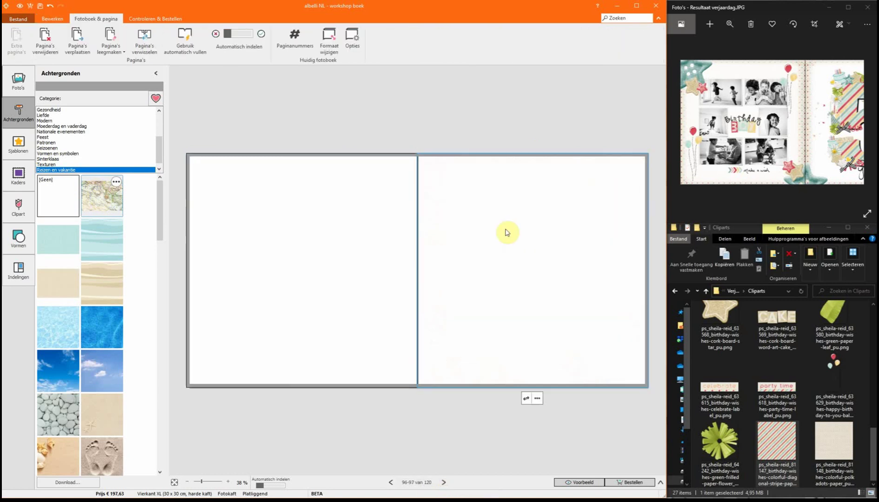
pyautogui.click(98, 195)
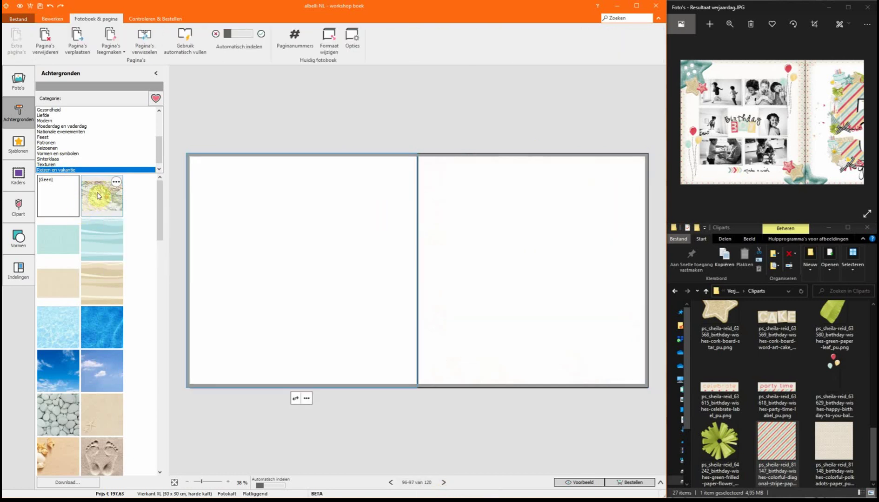
pyautogui.rightClick(95, 198)
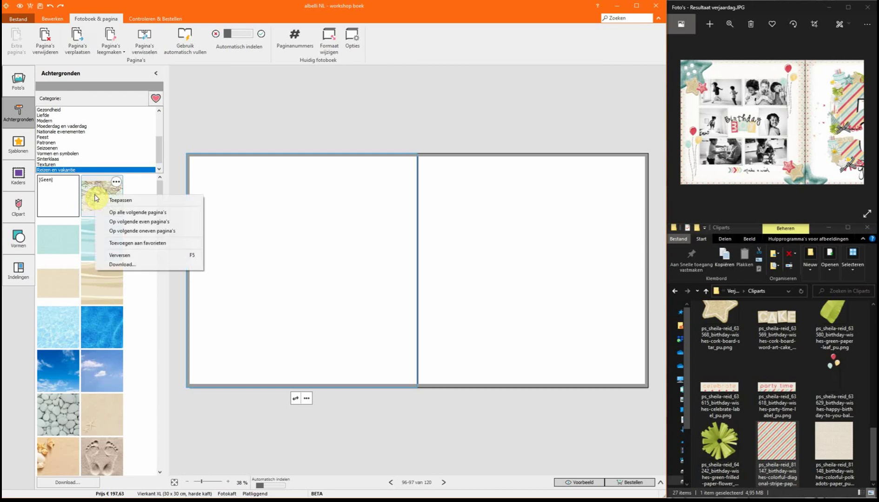
pyautogui.click(124, 200)
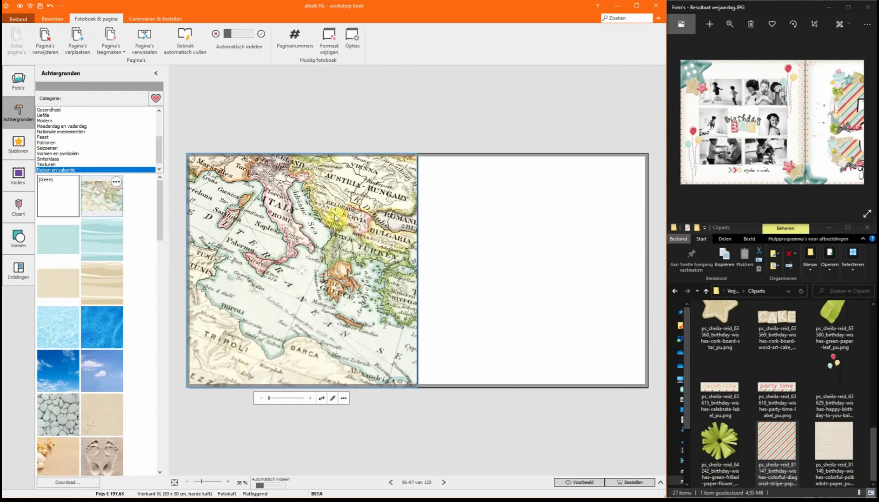
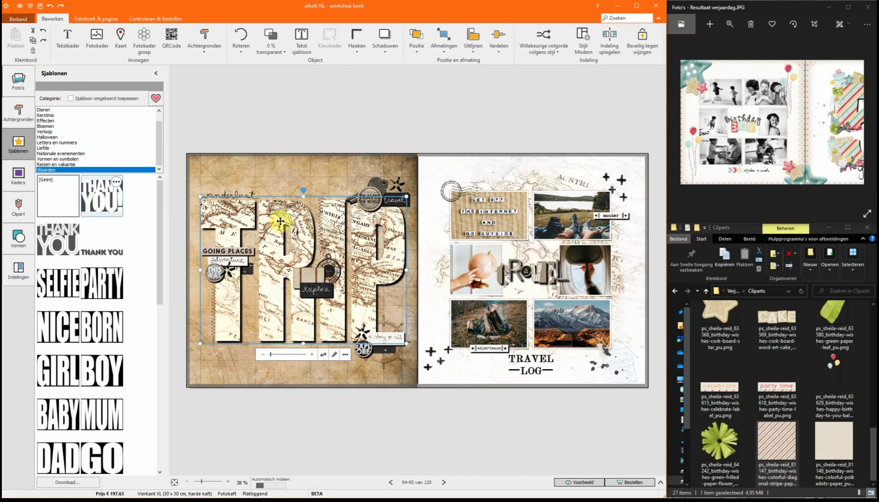
# Examine the layers of the TRIP page on spread 94-95 by selecting the map photo, word labels and corner cliparts in turn
pyautogui.click(280, 222)
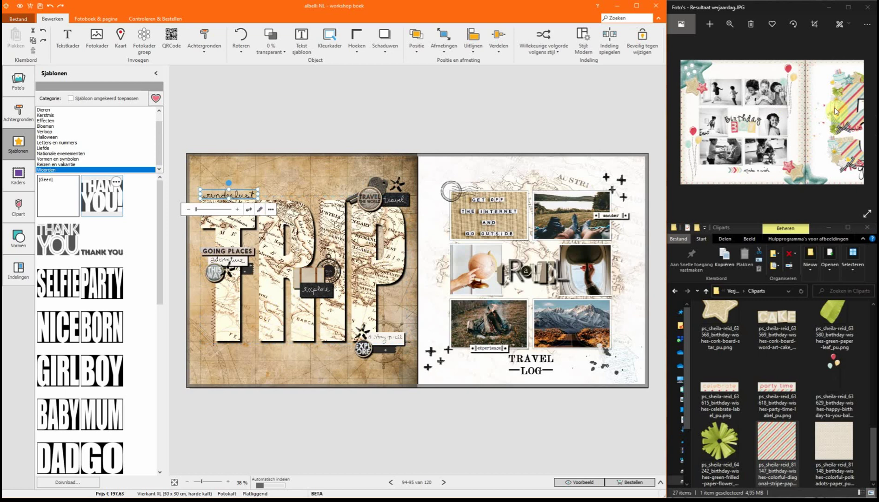
pyautogui.click(221, 256)
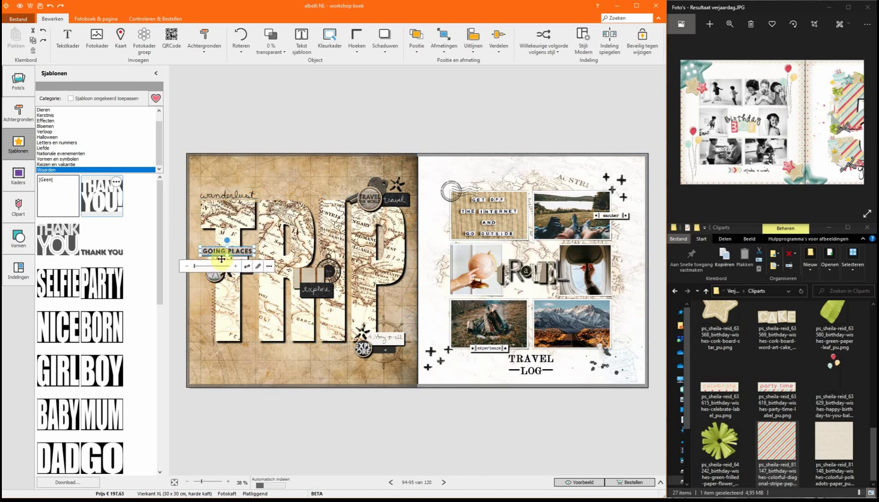
pyautogui.moveTo(215, 275); pyautogui.dragTo(247, 267)
pyautogui.click(249, 222)
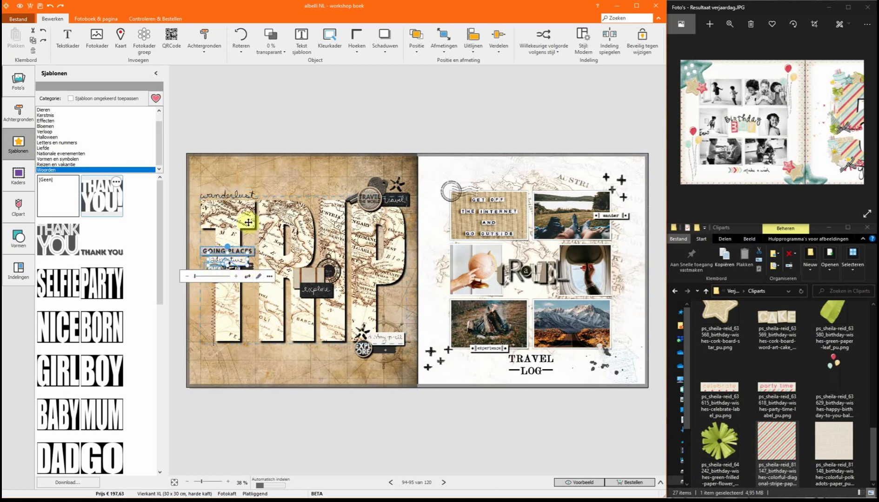
pyautogui.click(309, 277)
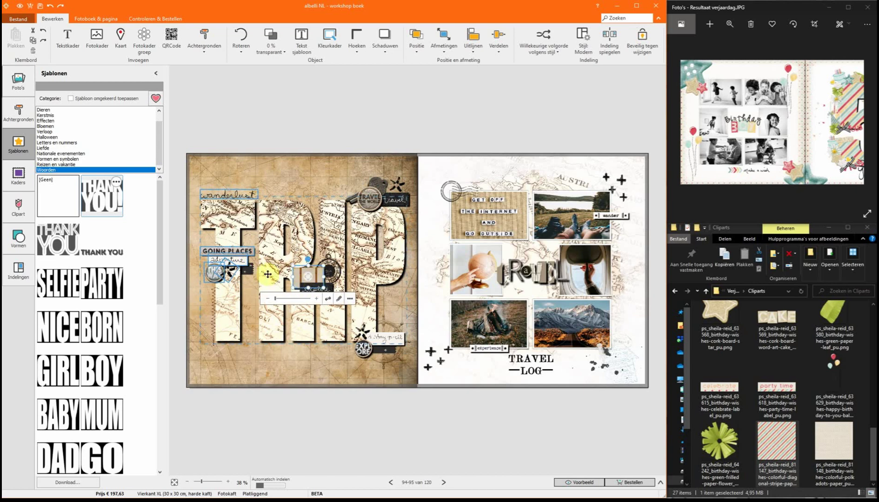
pyautogui.click(247, 272)
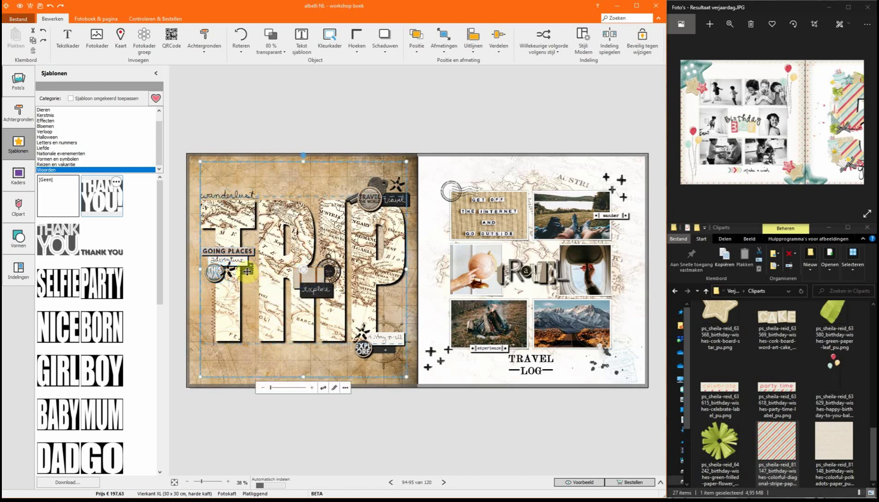
pyautogui.click(388, 341)
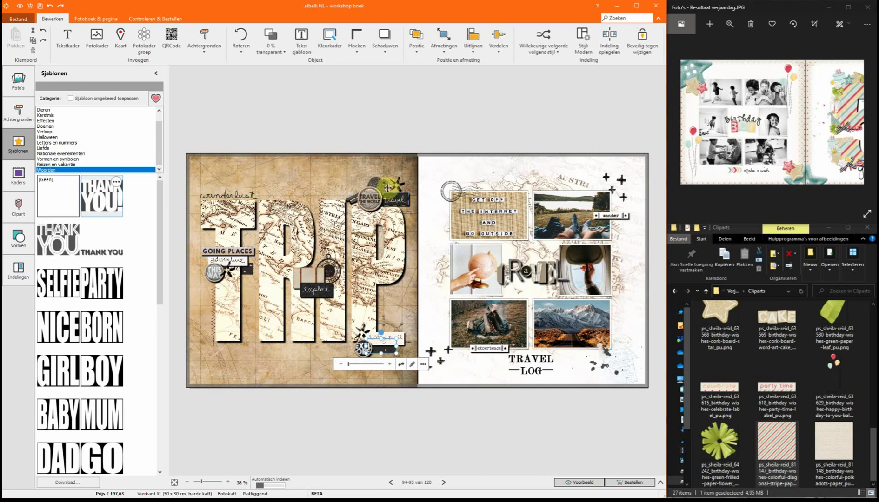
pyautogui.click(387, 188)
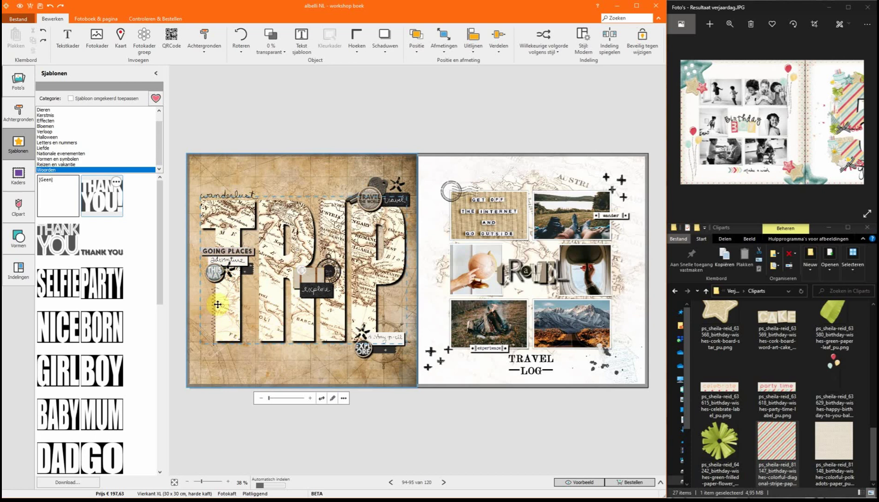
pyautogui.click(212, 289)
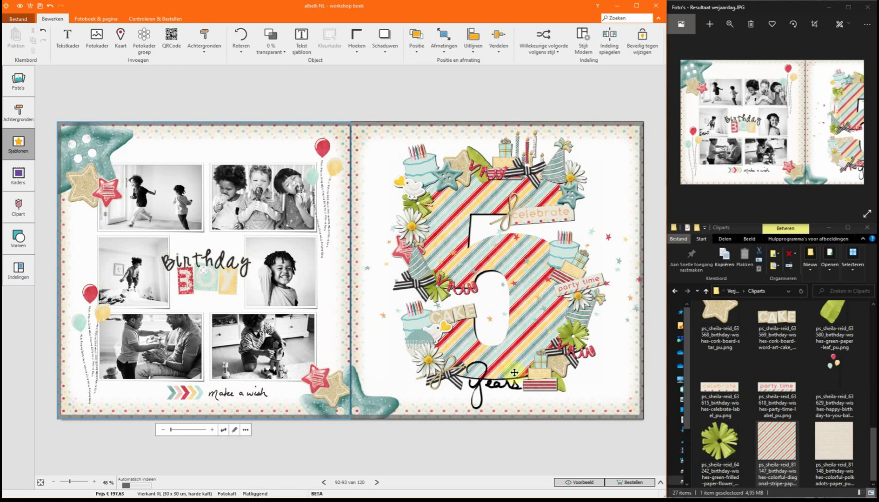
# Examine the cliparts along the 5's left edge on birthday spread 92-93, selecting the lower cake and the red star
pyautogui.click(410, 342)
pyautogui.moveTo(410, 341); pyautogui.dragTo(400, 332)
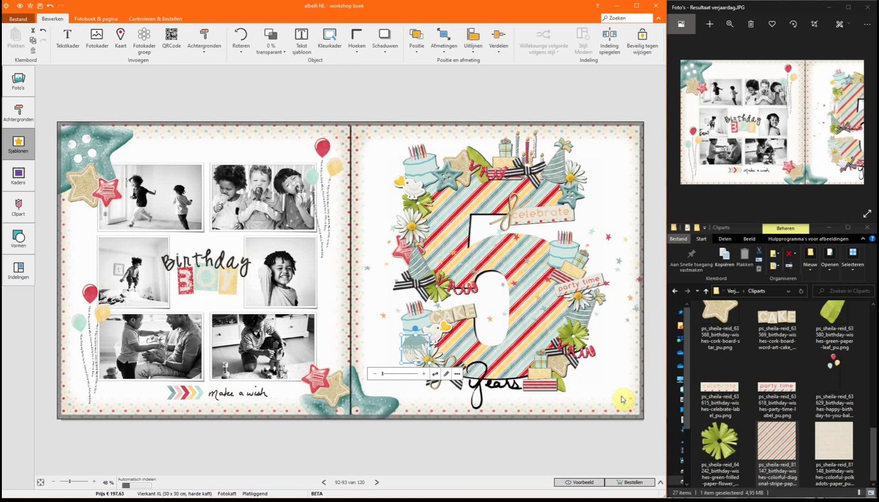
pyautogui.click(405, 271)
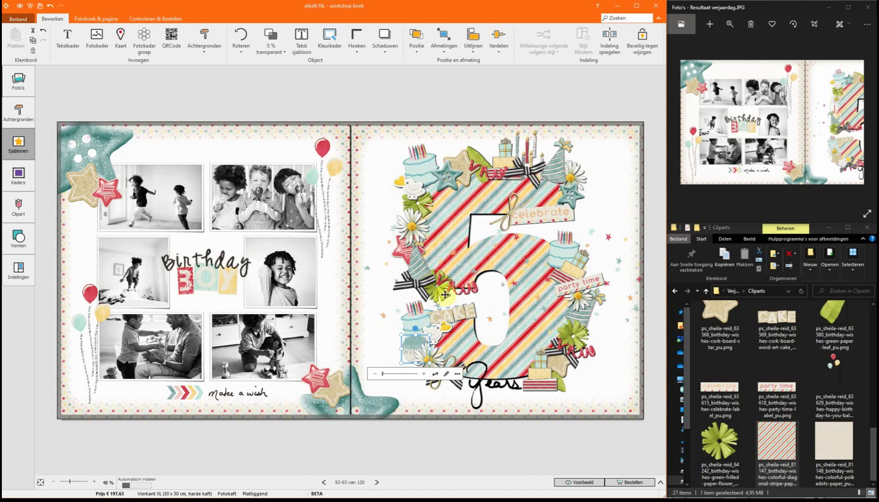
pyautogui.moveTo(407, 241); pyautogui.dragTo(427, 256)
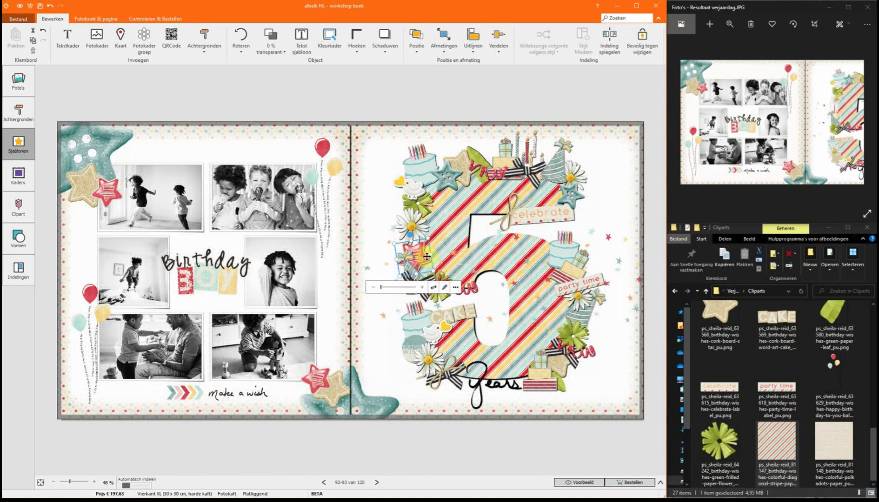